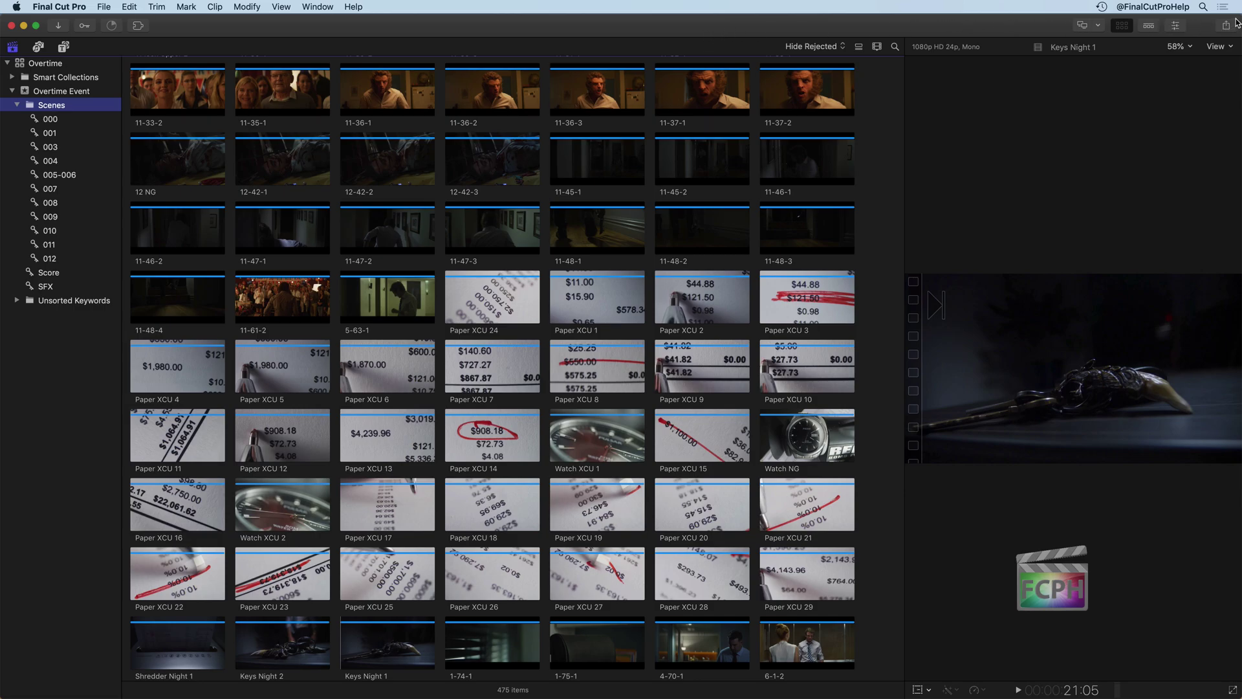
- Shrink the Final Cut Pro window and bring the Overtime_Script.pdf script forward beside it
left_click_drag(1237, 23, 818, 10)
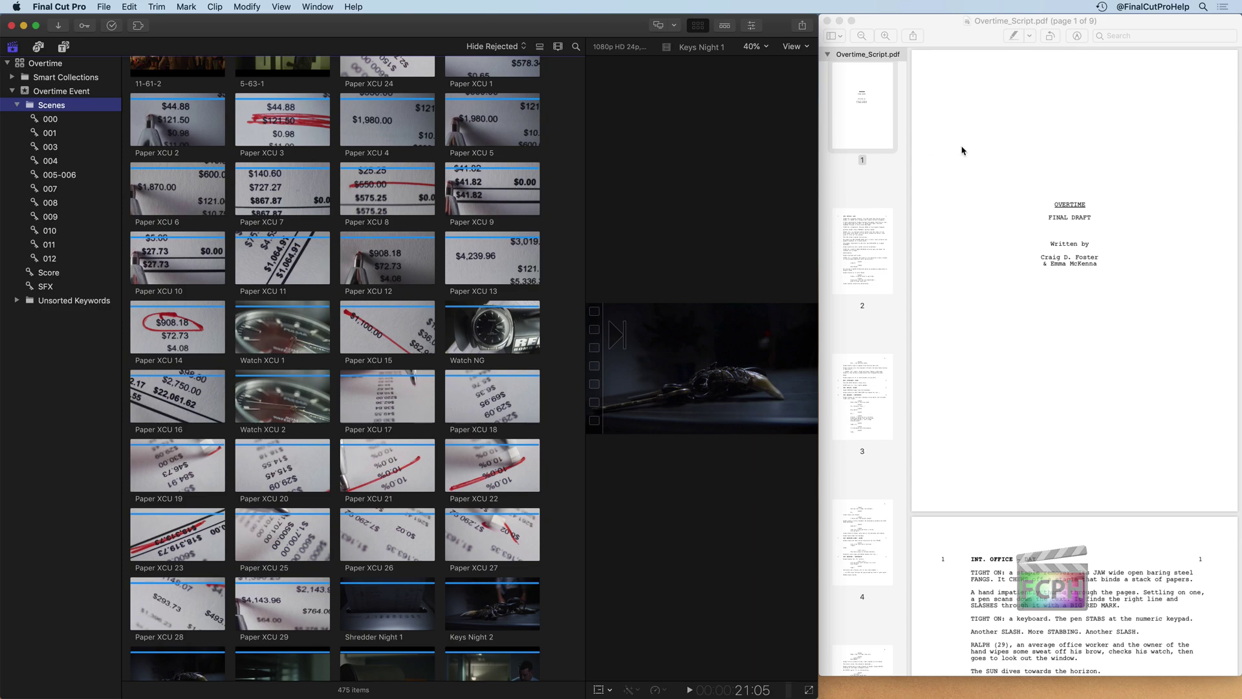
left_click(1078, 121)
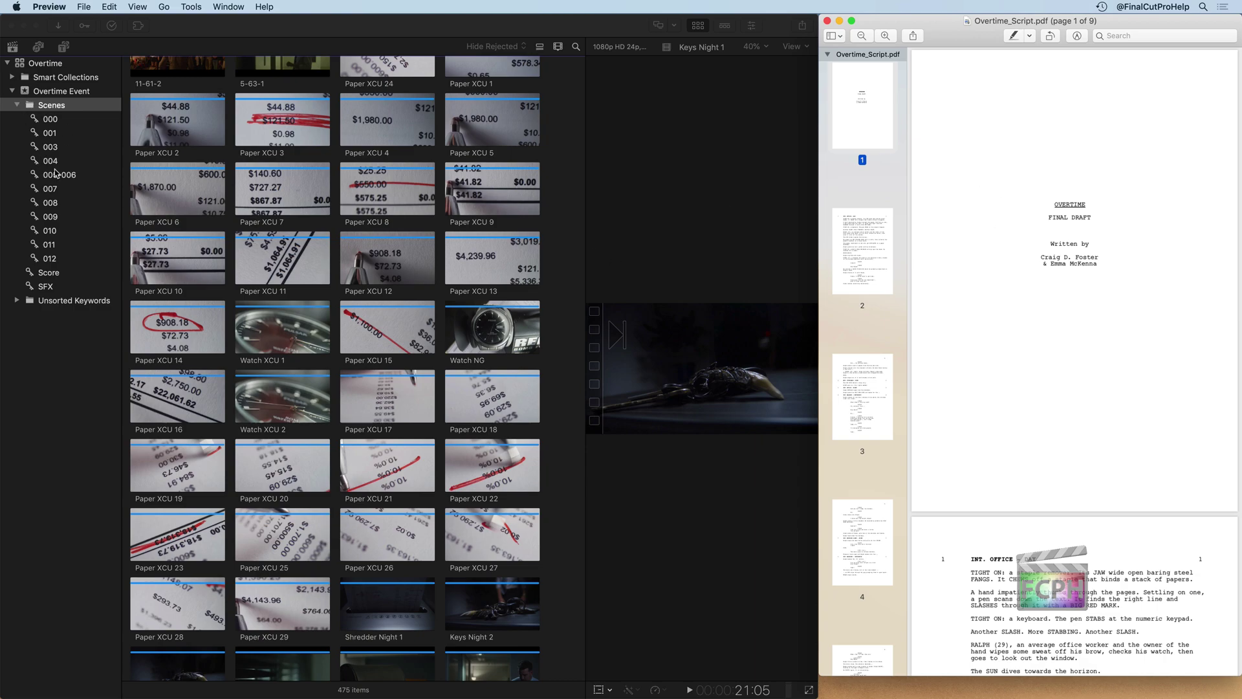
- Jump to page 2 of the script and highlight the scene 1 heading 'INT. OFFICE - DAY'
left_click(863, 250)
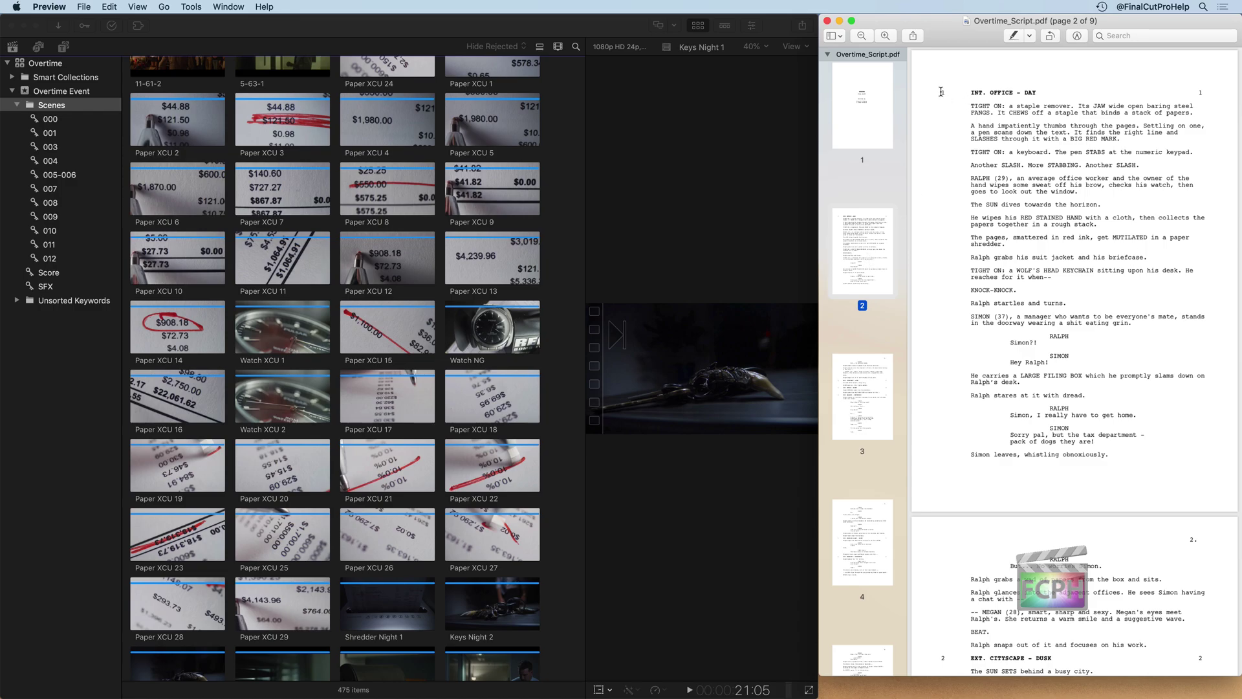
left_click_drag(942, 93, 1051, 91)
- Open the 000 keyword collection and scroll through its clips
left_click(56, 122)
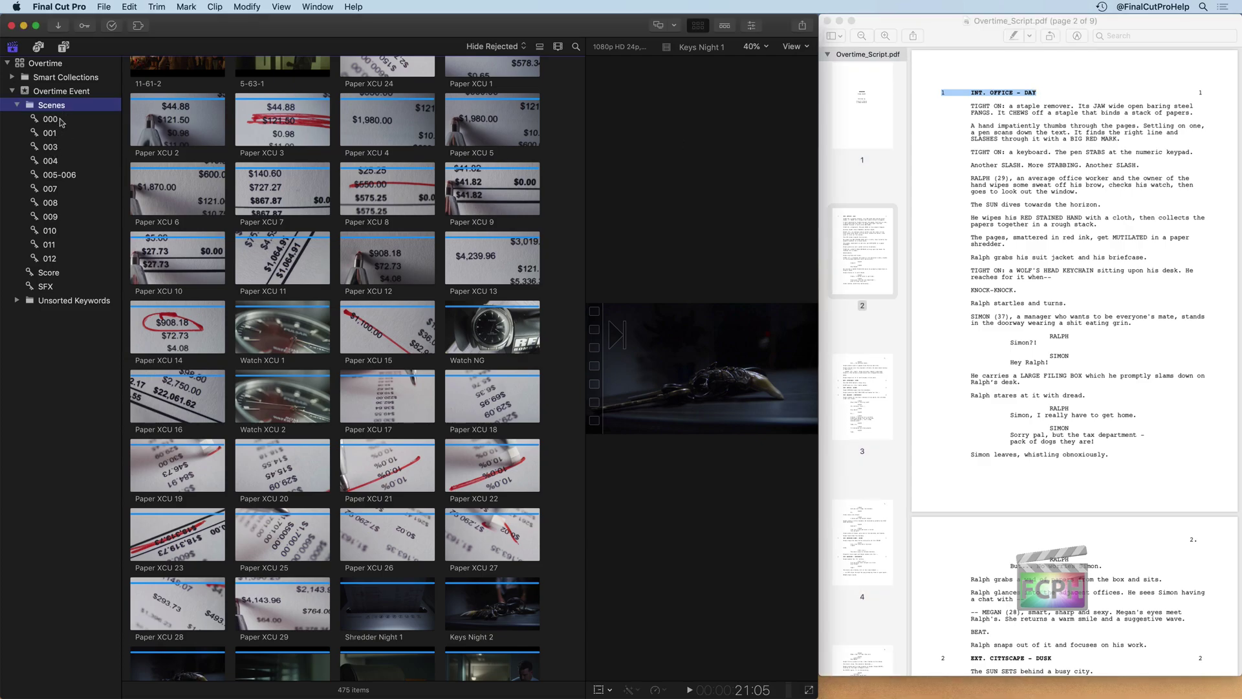
left_click(61, 123)
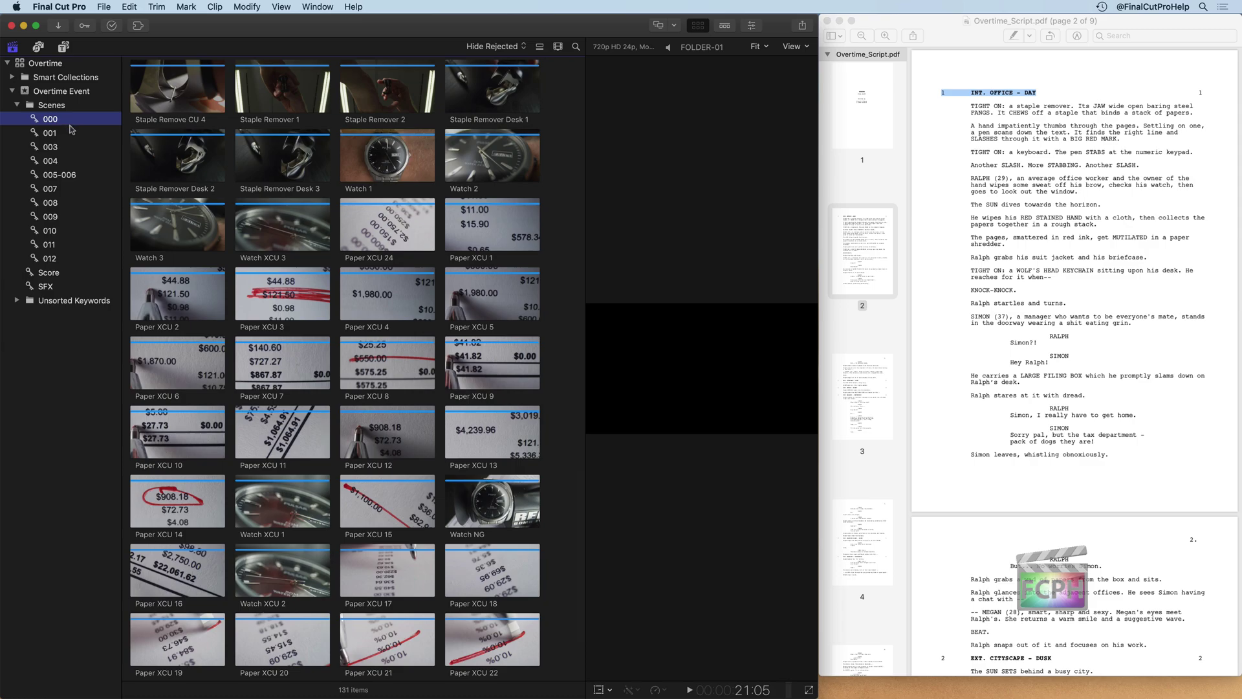
scroll(275, 188, "up", 15)
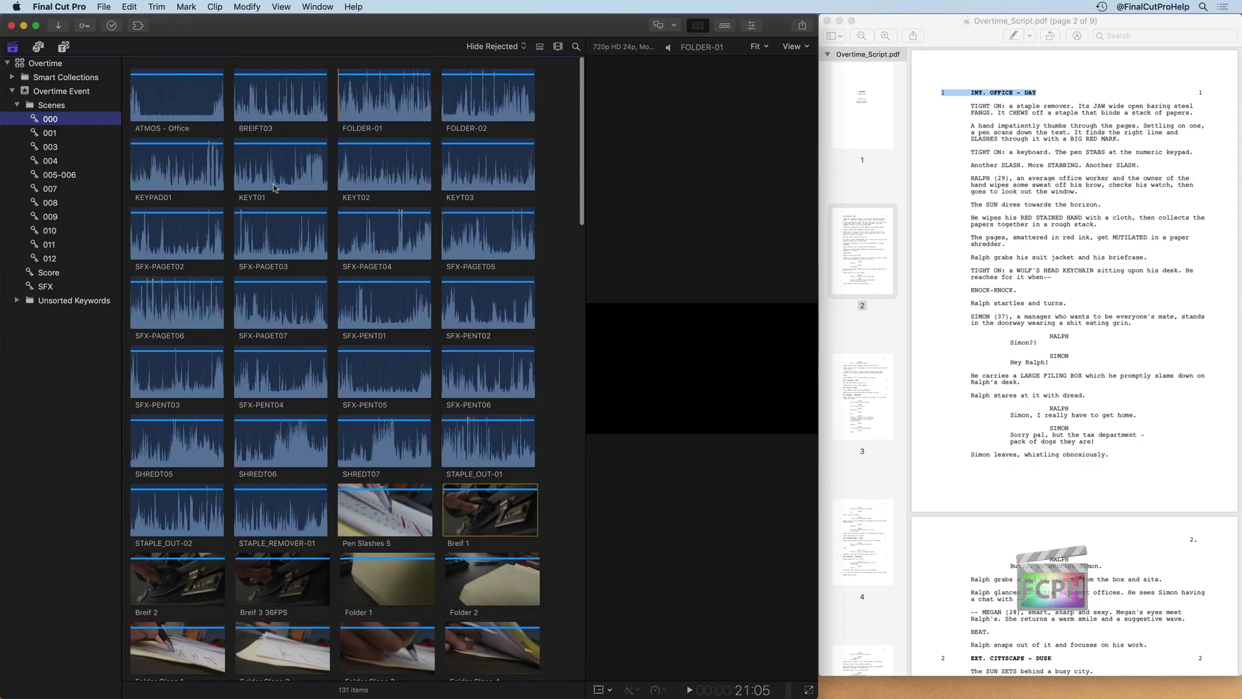
scroll(274, 187, "down", 15)
scroll(274, 188, "down", 20)
scroll(274, 183, "down", 8)
scroll(274, 183, "down", 3)
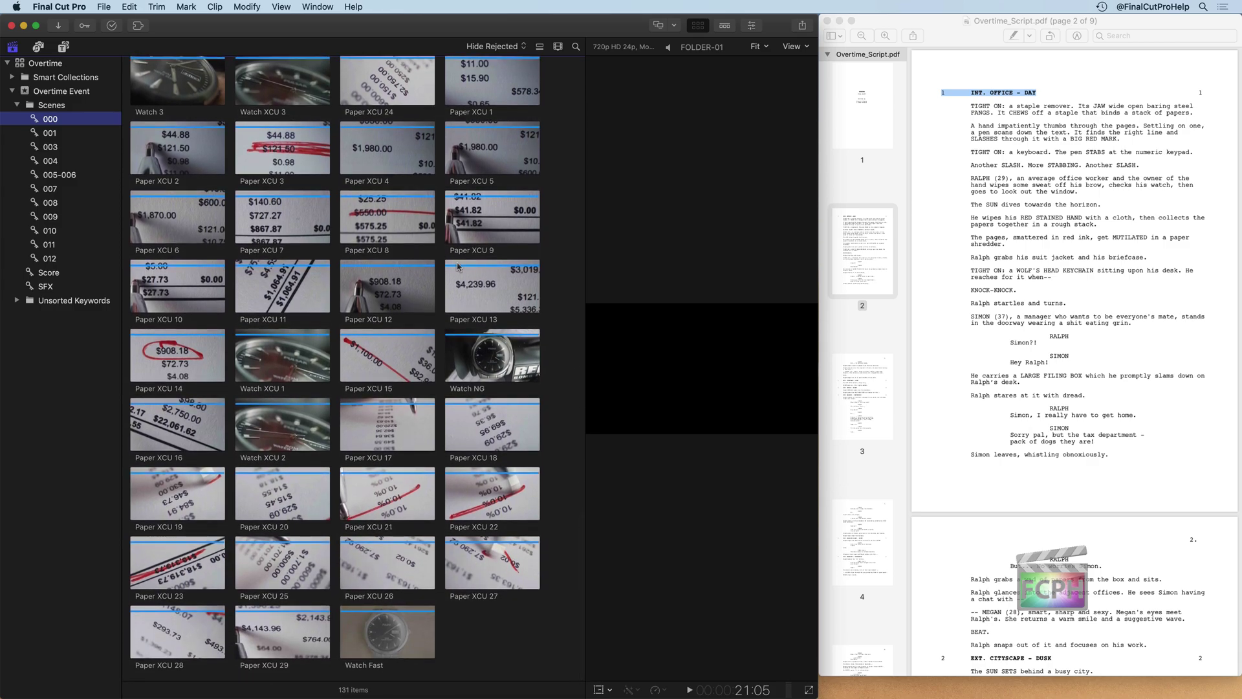
left_click(304, 465)
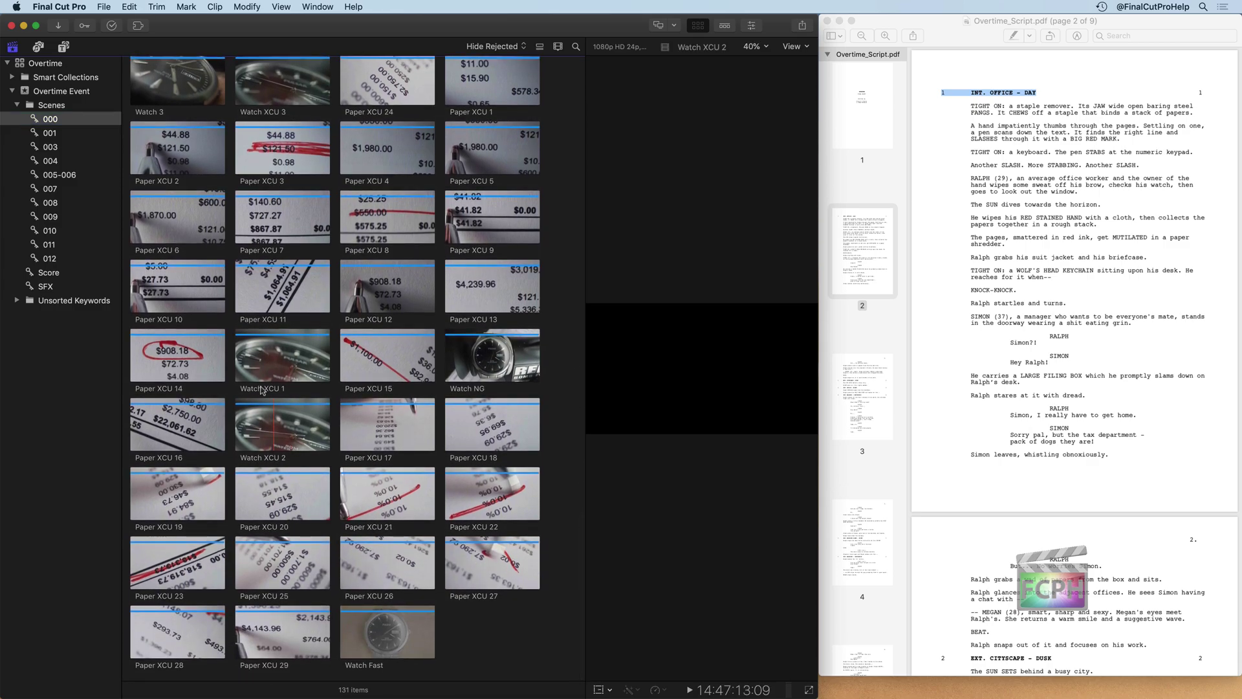
- Rename the 000 keyword collection to 'Scene 1'
left_click(51, 122)
left_click(62, 123)
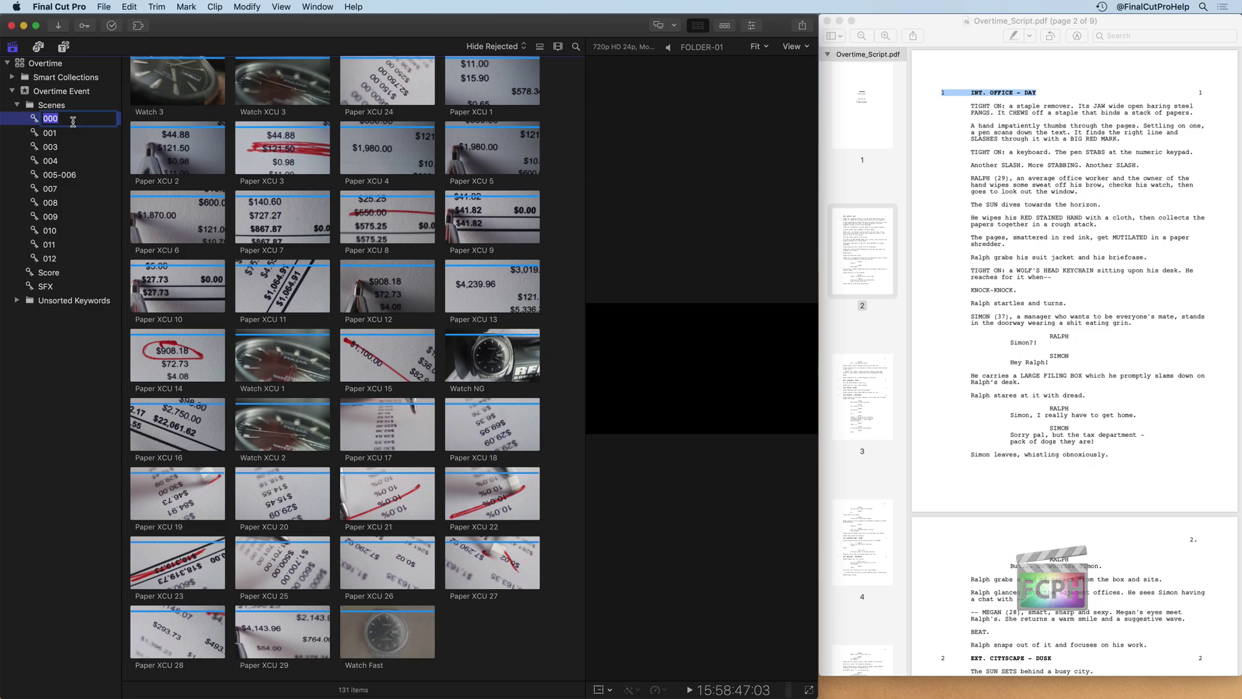
type("Scene 1")
key("Return")
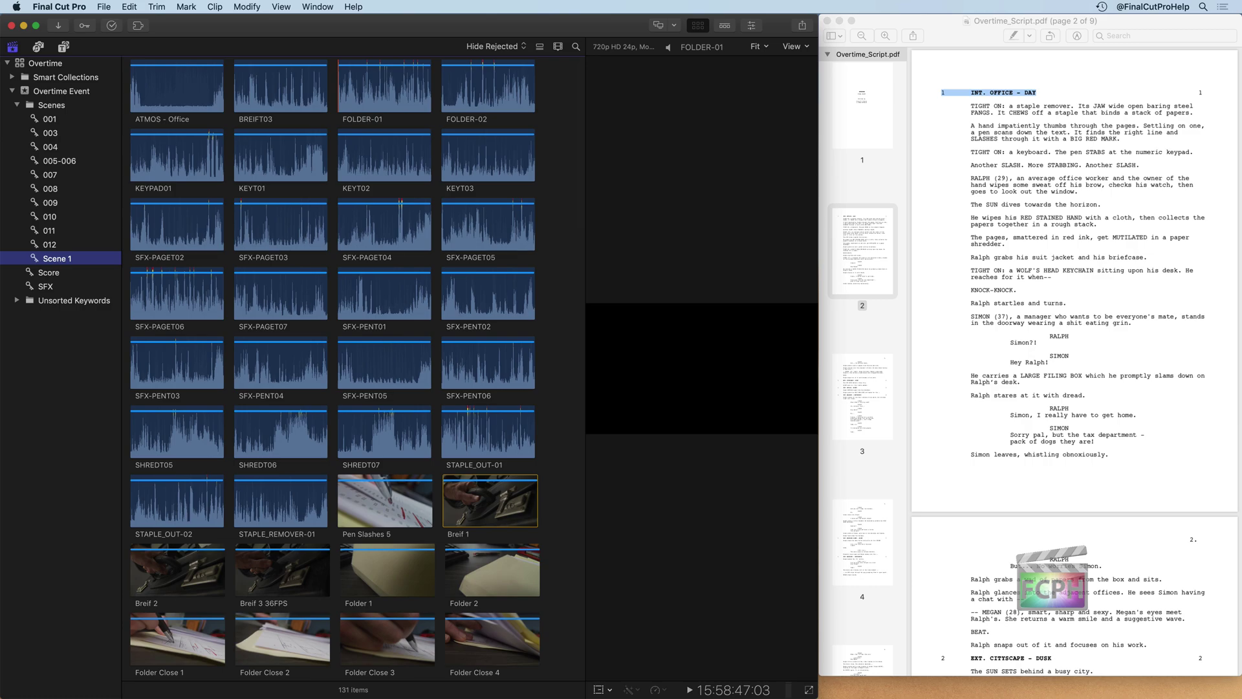
- Review the 001 collection's office clips and rename it 'Scene 1' to merge it into Scene 1
left_click(56, 123)
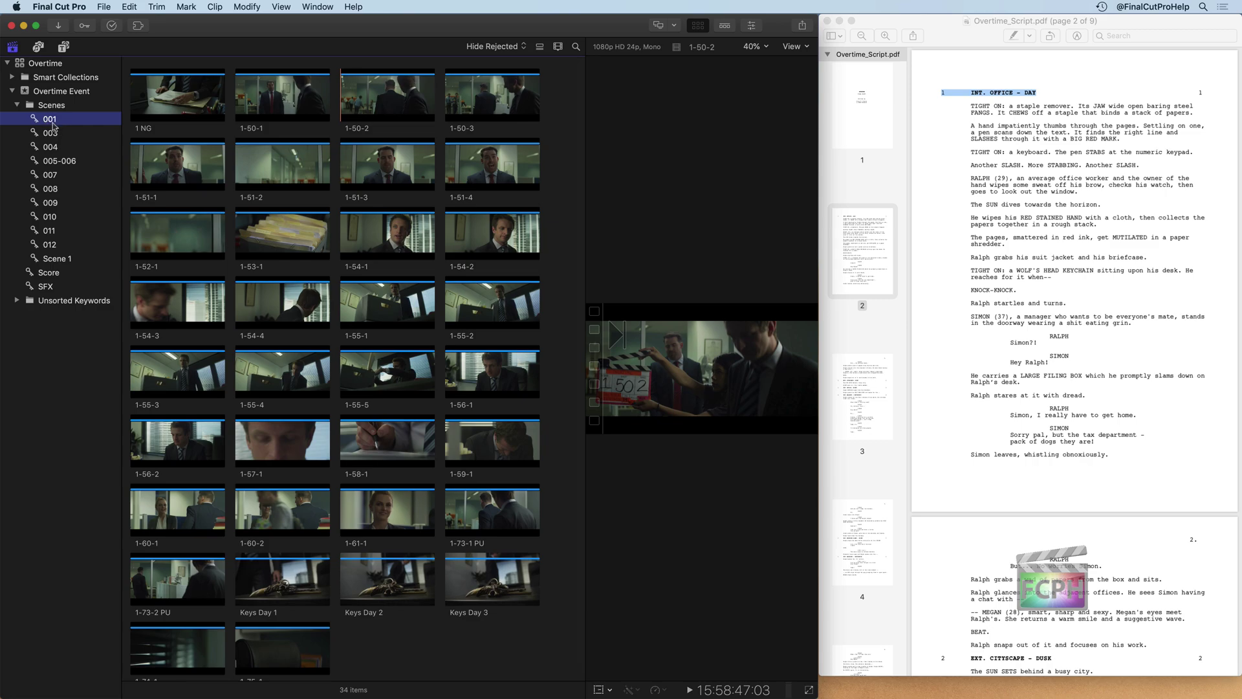
scroll(244, 171, "up", 1)
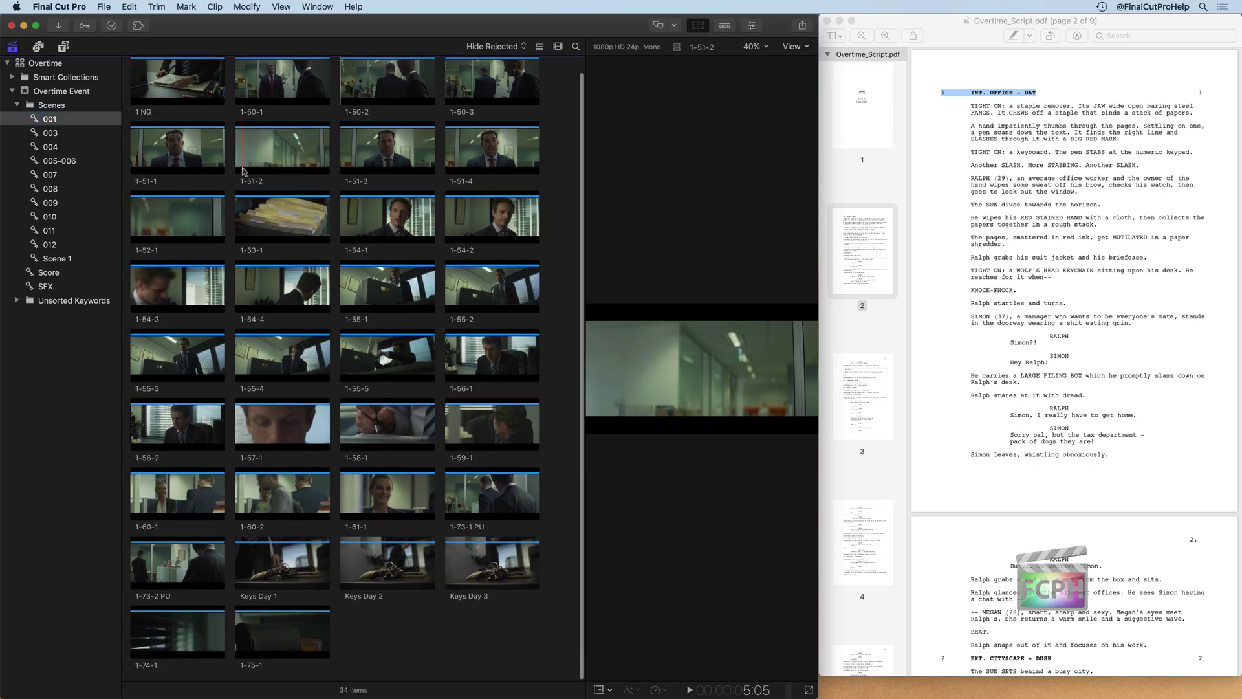
scroll(244, 171, "down", 2)
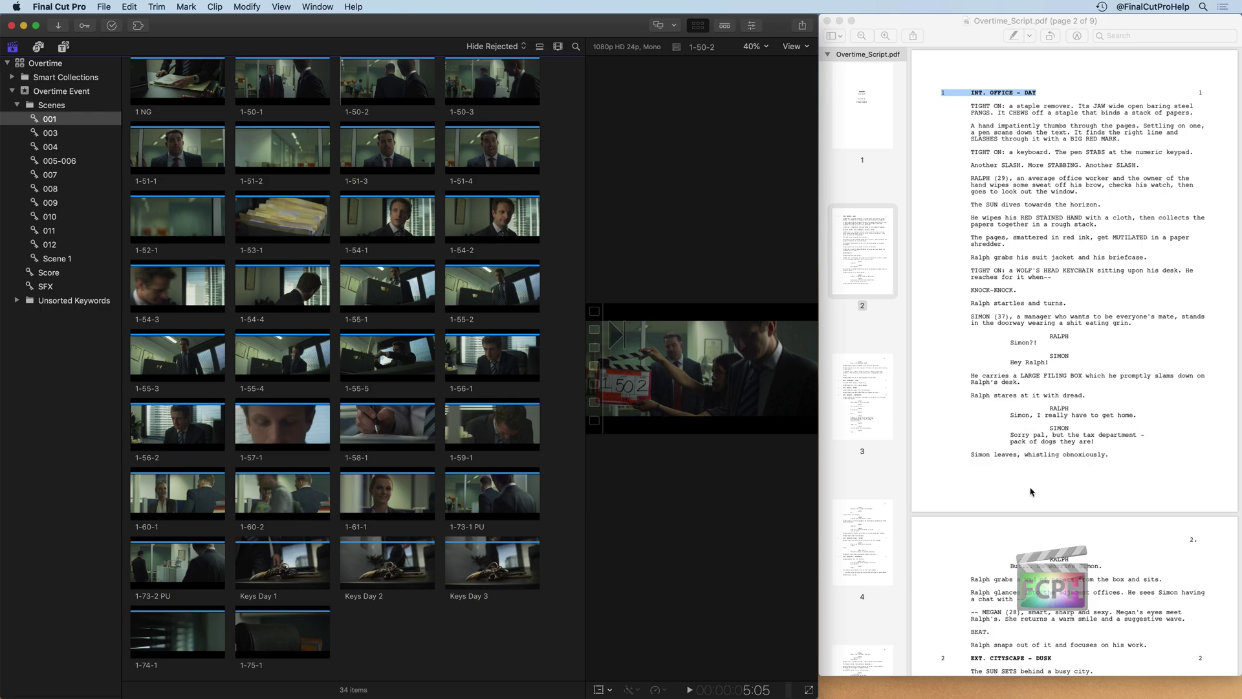
left_click(52, 121)
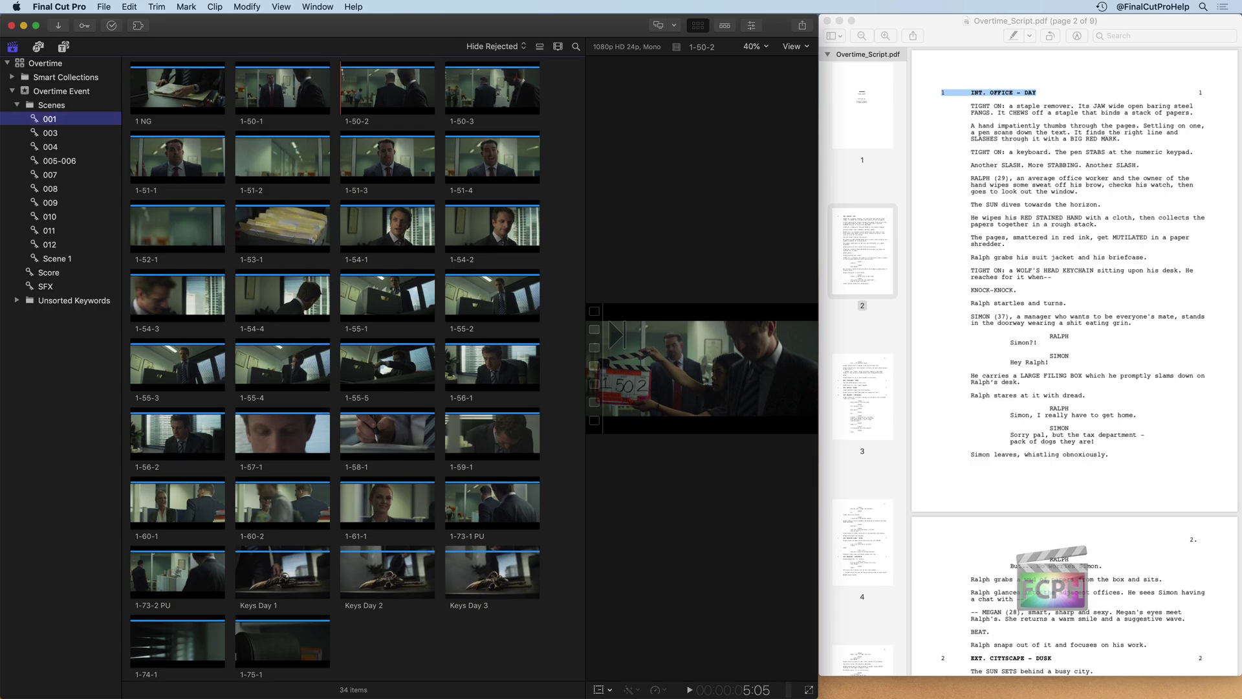
left_click(55, 120)
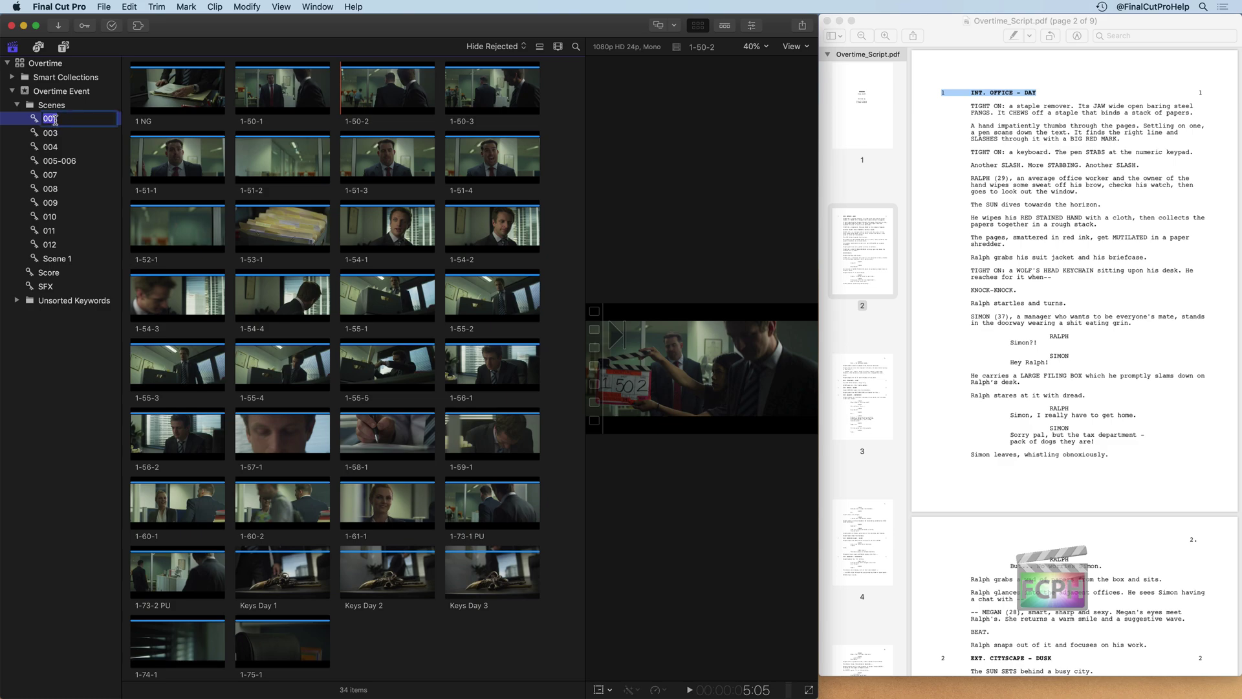
type("Scene 1")
key("Return")
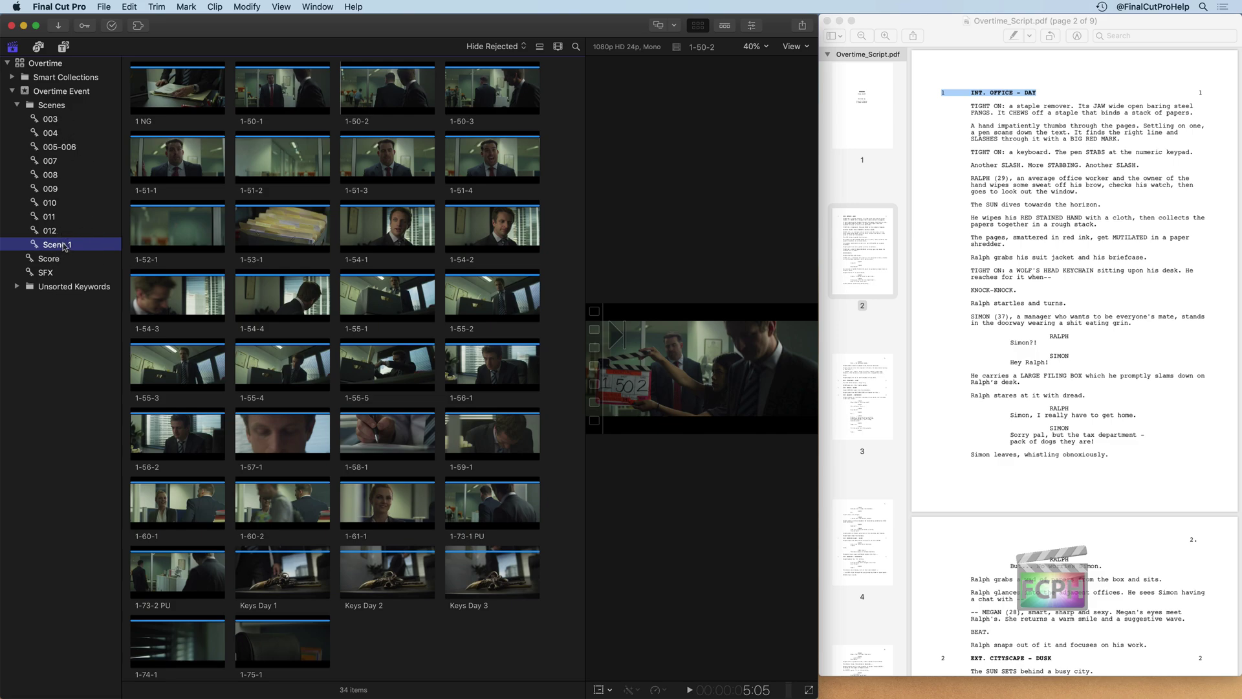
- Scroll through Scene 1's 165 merged clips and read scenes 2–4 in the script
scroll(321, 292, "up", 1)
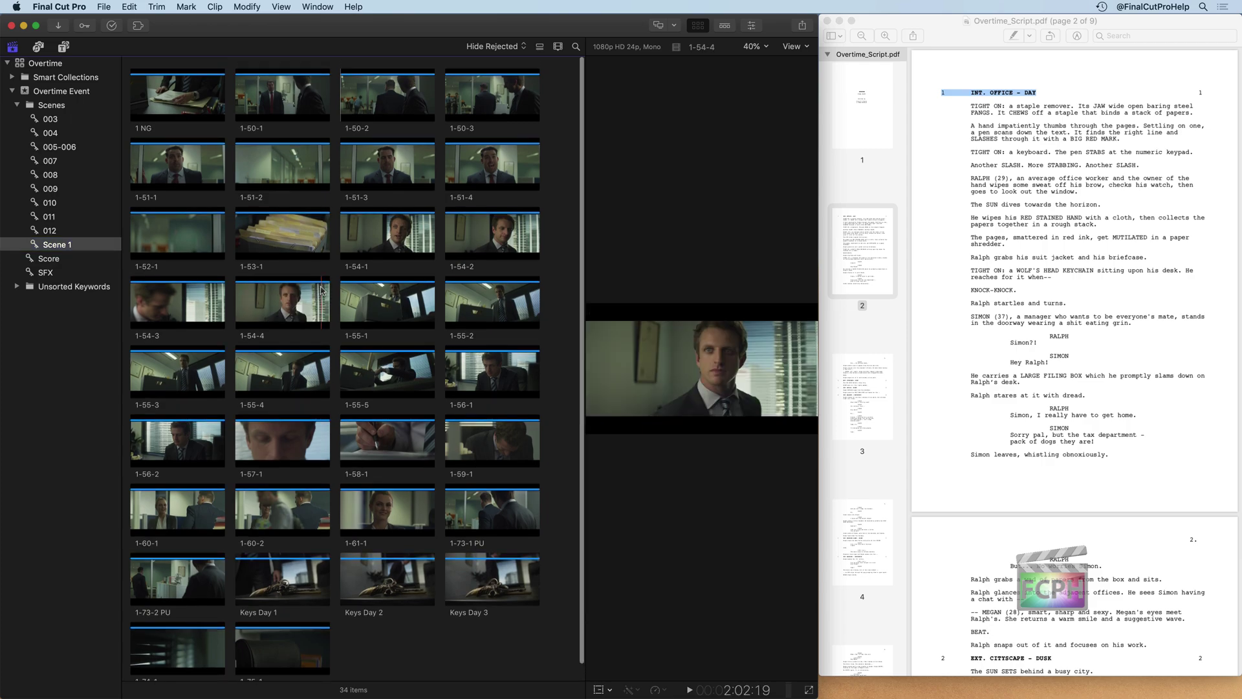
scroll(206, 256, "up", 1)
left_click(82, 246)
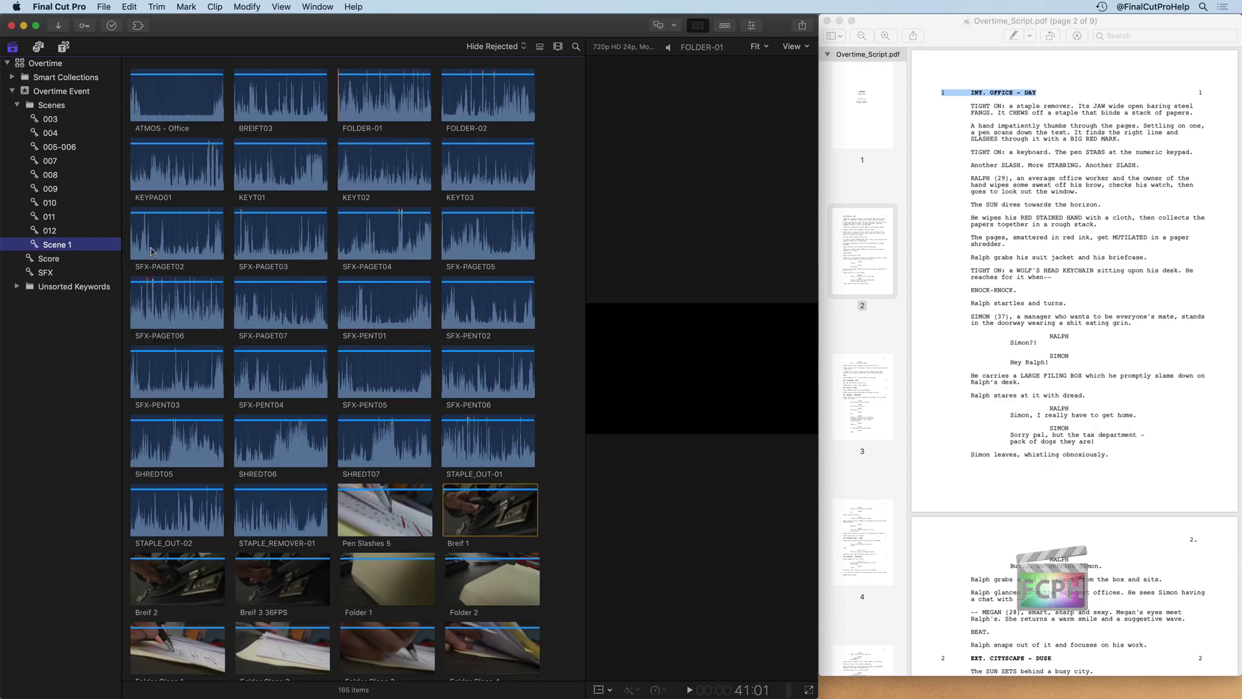
scroll(235, 271, "down", 10)
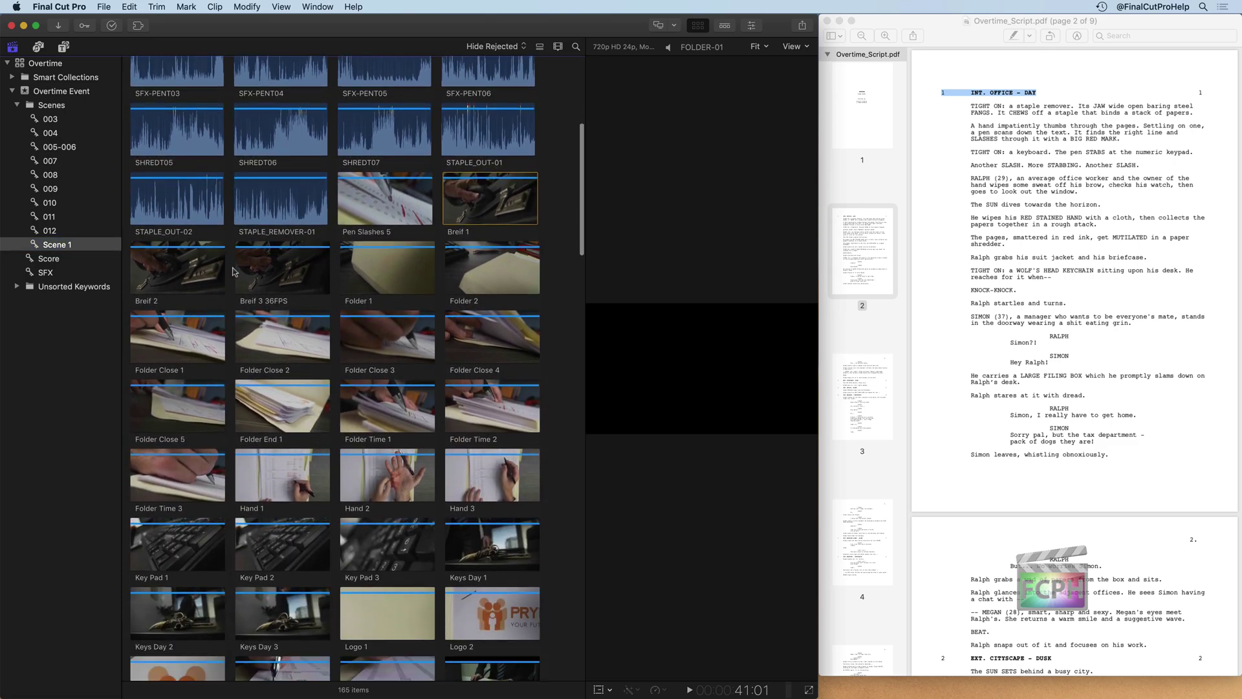
scroll(235, 271, "down", 20)
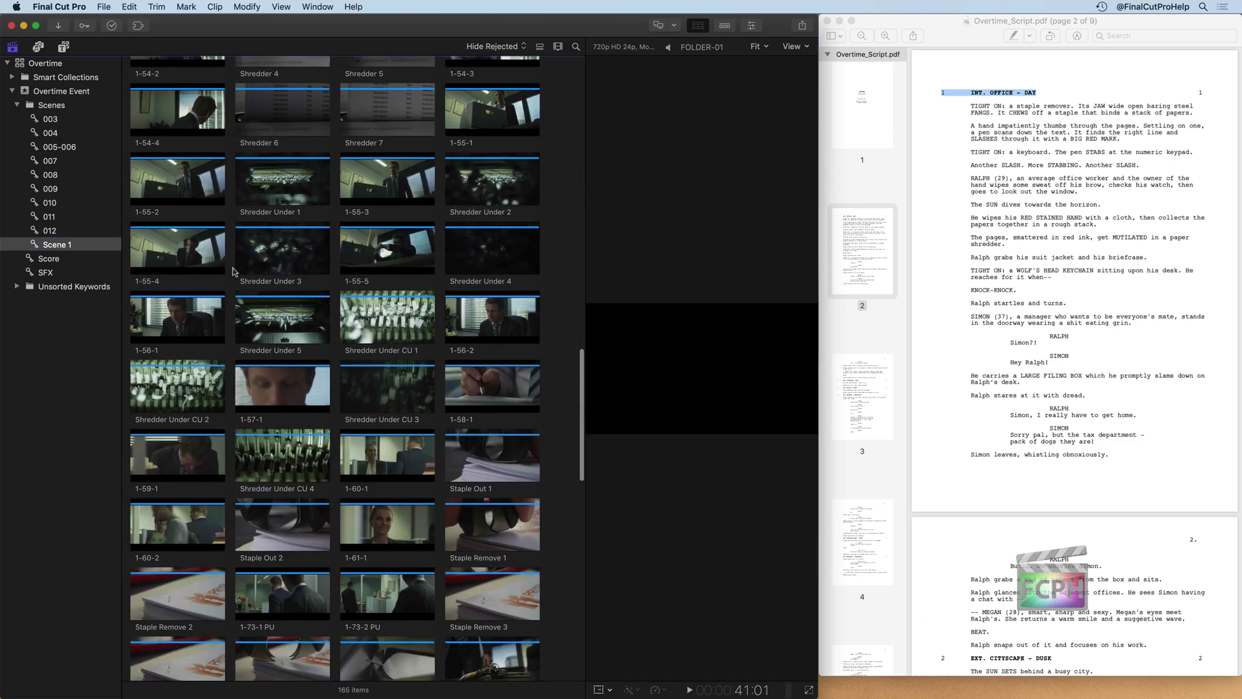
scroll(234, 271, "down", 5)
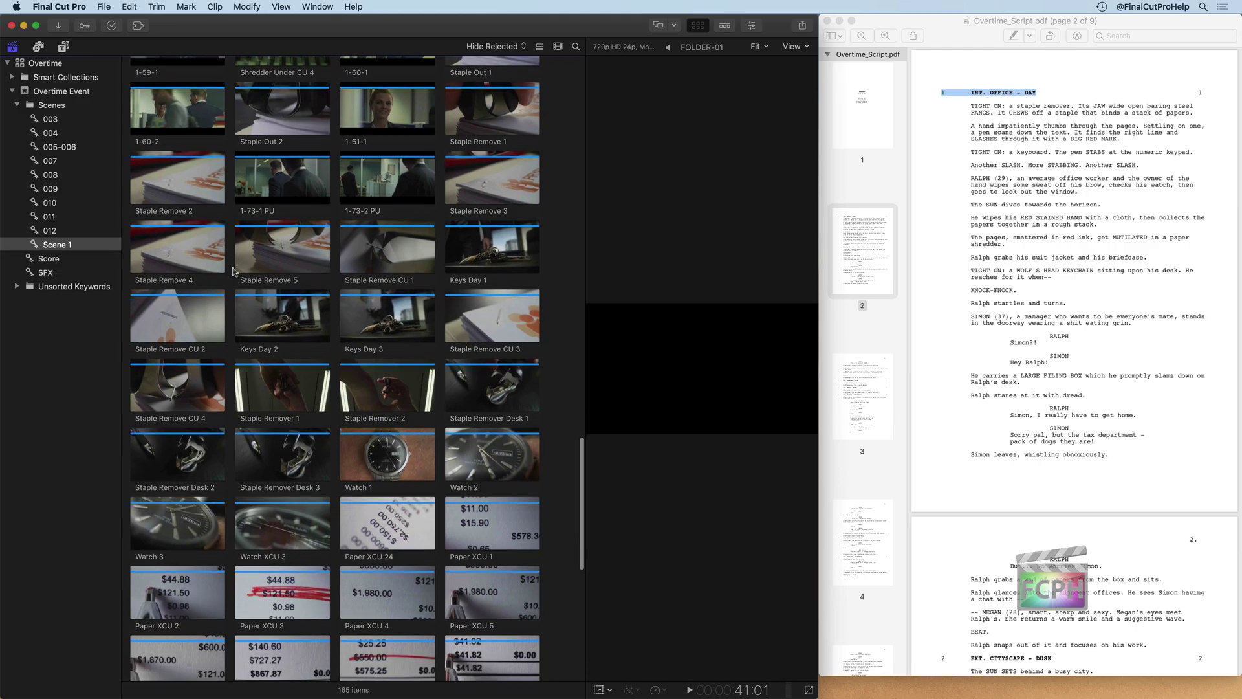
scroll(234, 271, "down", 3)
scroll(234, 271, "up", 12)
scroll(234, 271, "up", 15)
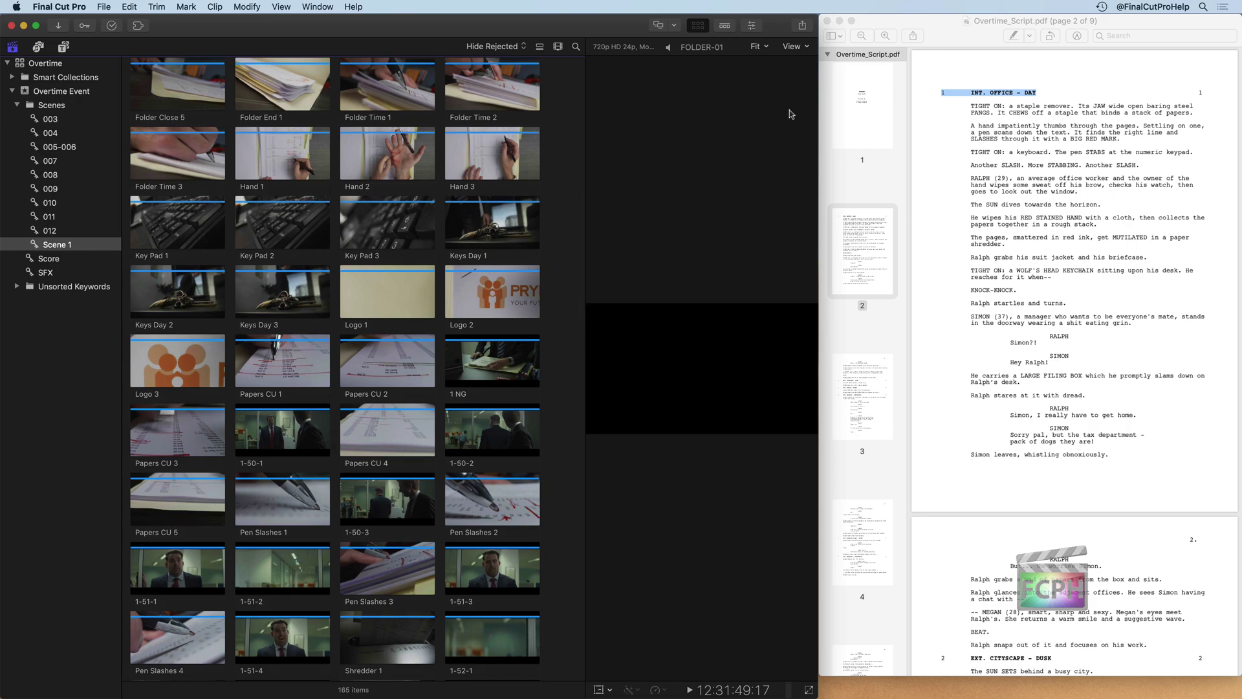
scroll(1043, 302, "down", 10)
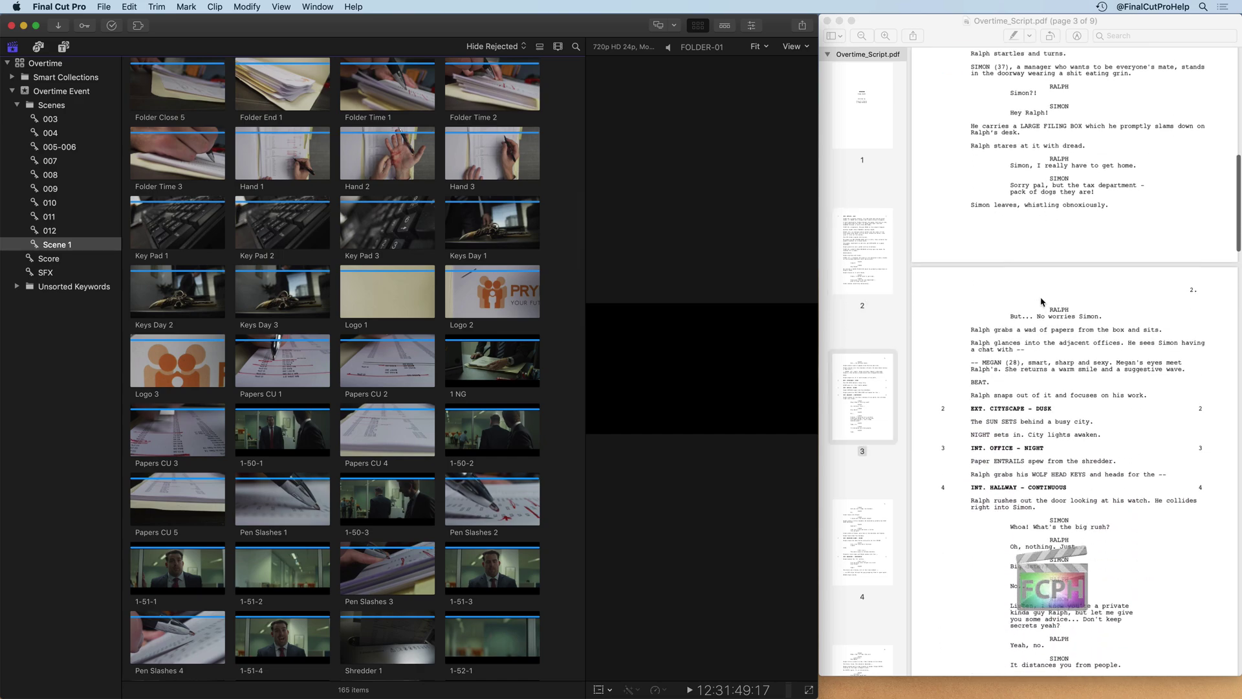
scroll(1043, 301, "down", 1)
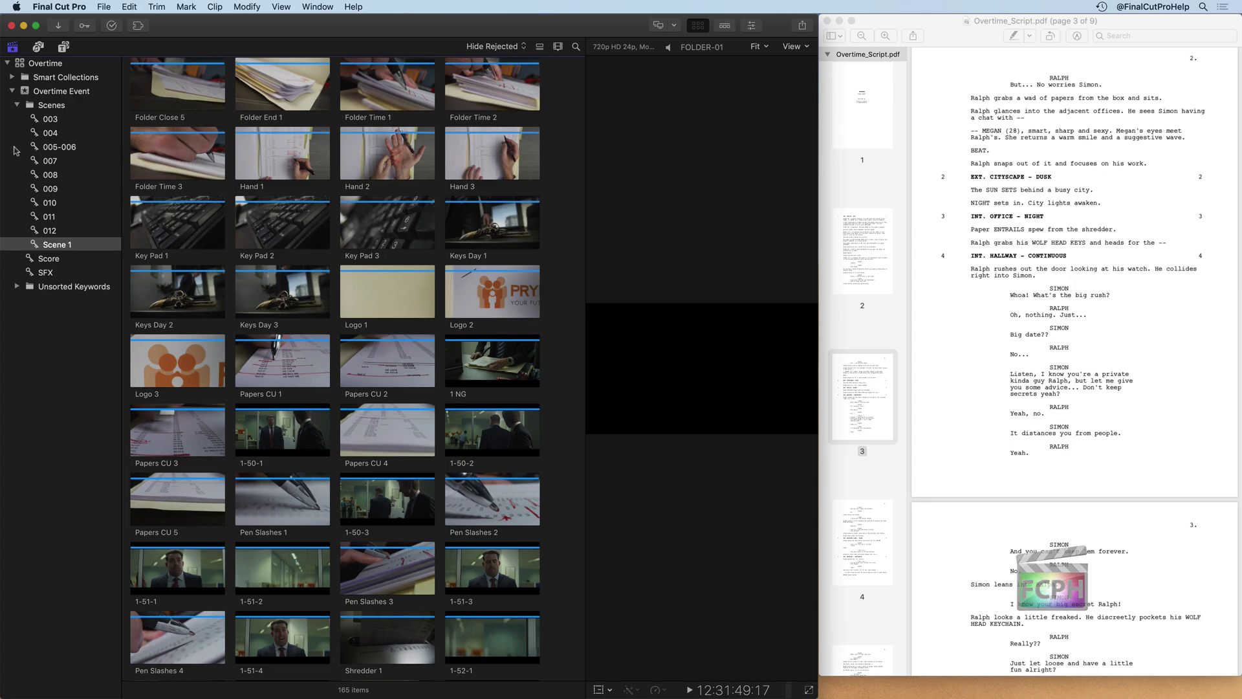
- Expand Unsorted Keywords to inspect Moon Plates and Timelapses, then return to the 003 collection
left_click(70, 122)
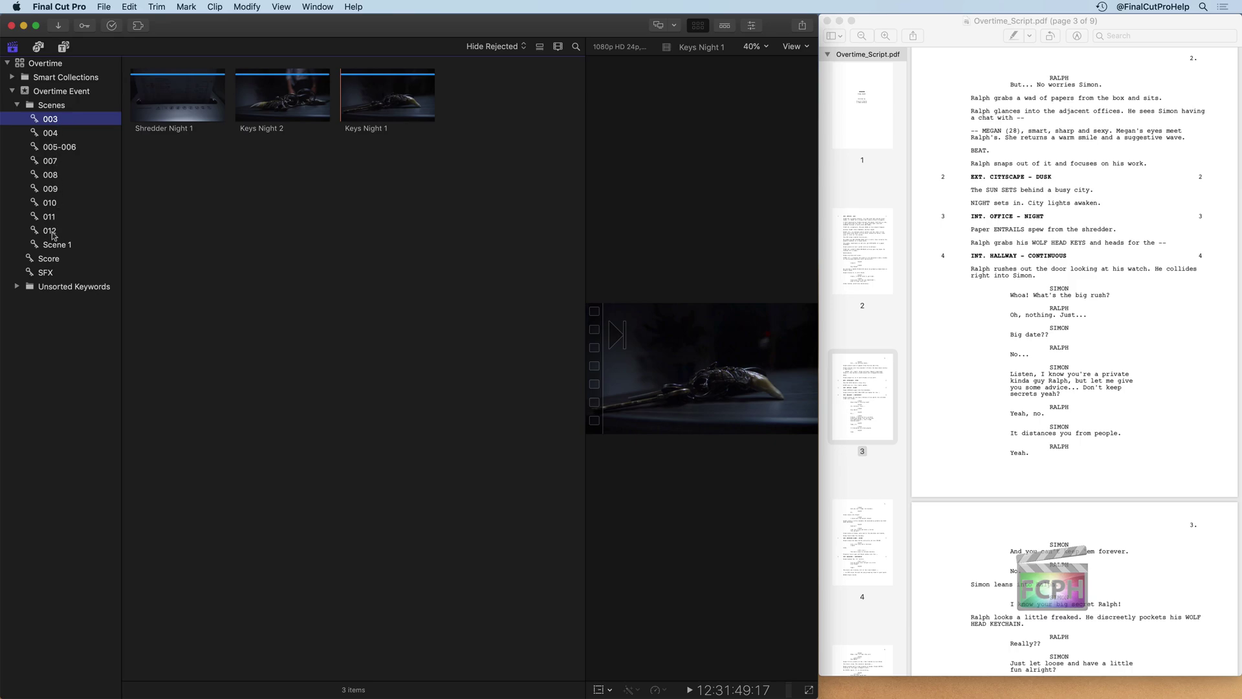
left_click(17, 287)
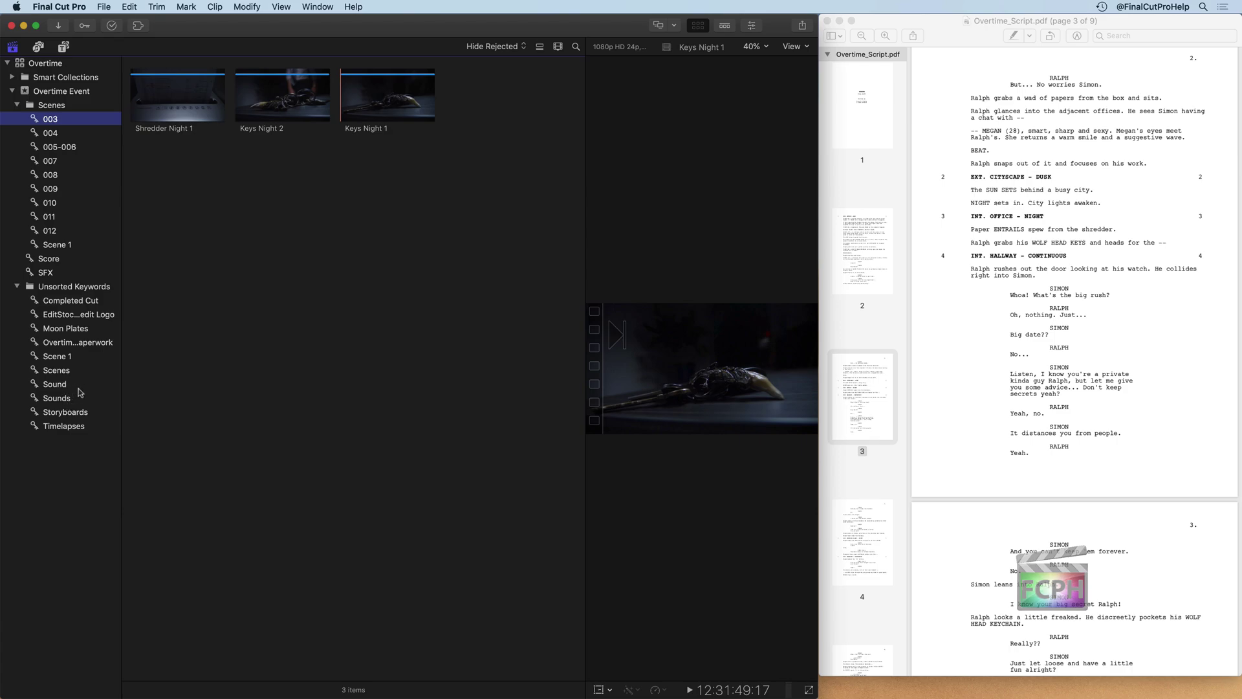
left_click(74, 332)
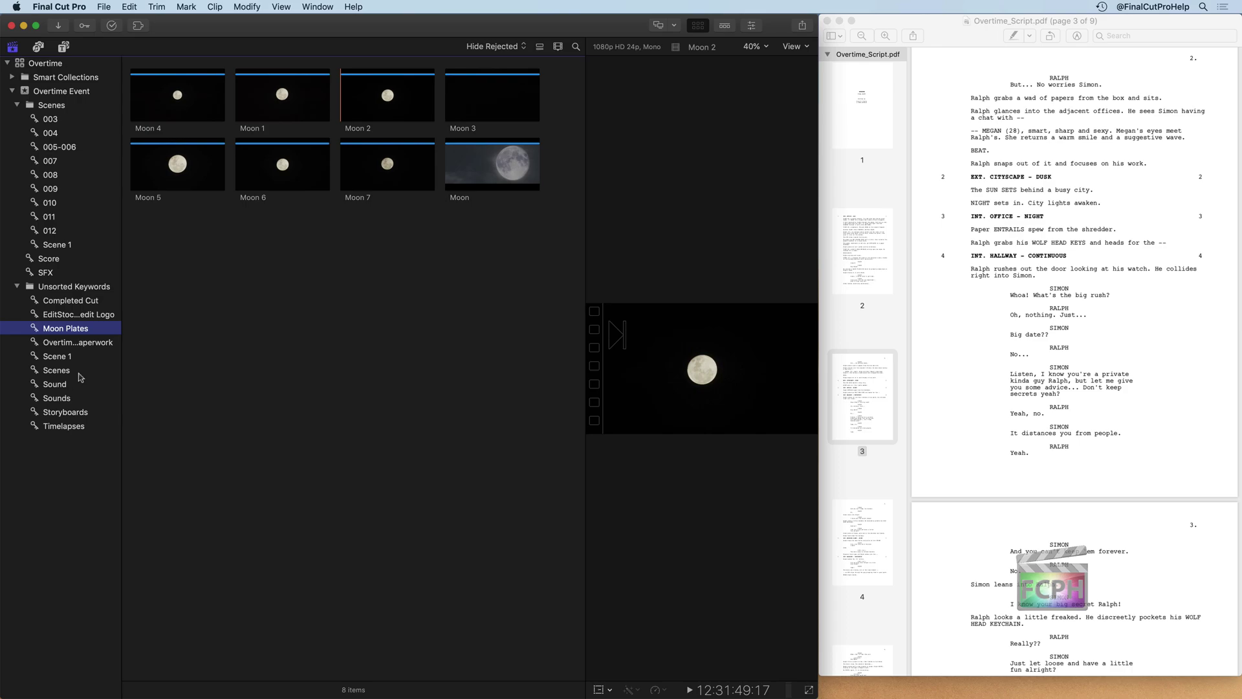
left_click(75, 427)
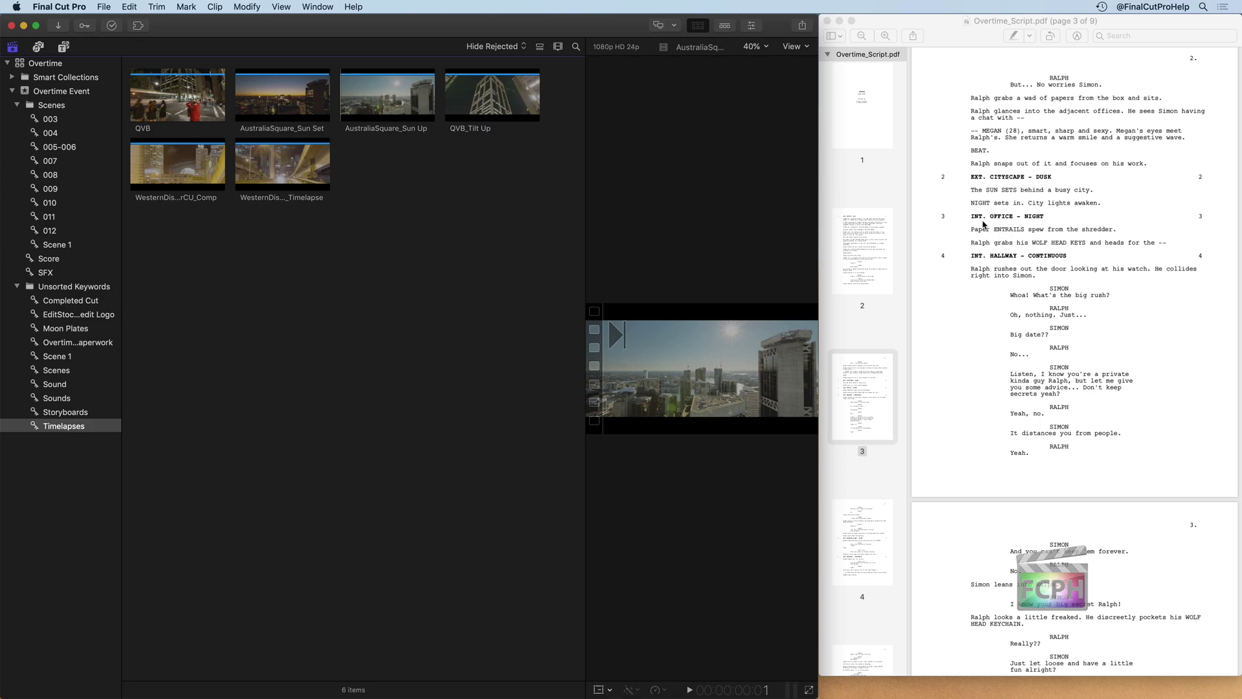
left_click(64, 122)
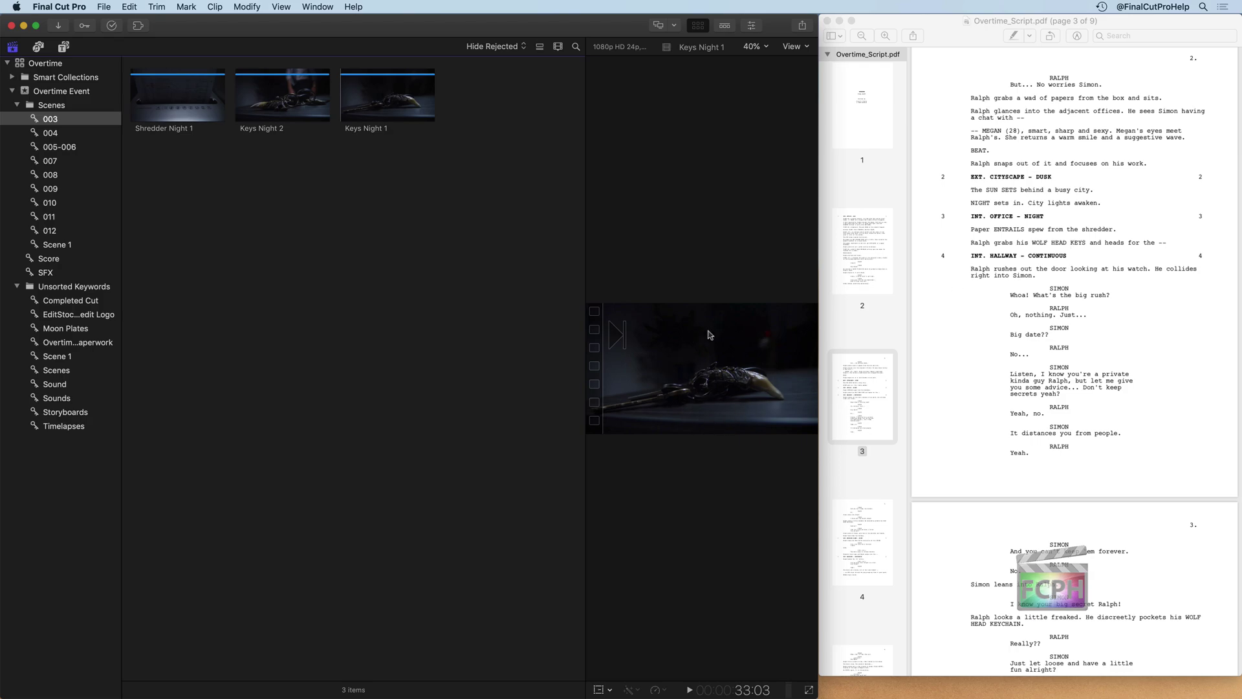
- Rename collection 003, holding the shredder and keys clips, to 'Scene 3'
left_click(55, 121)
left_click(53, 120)
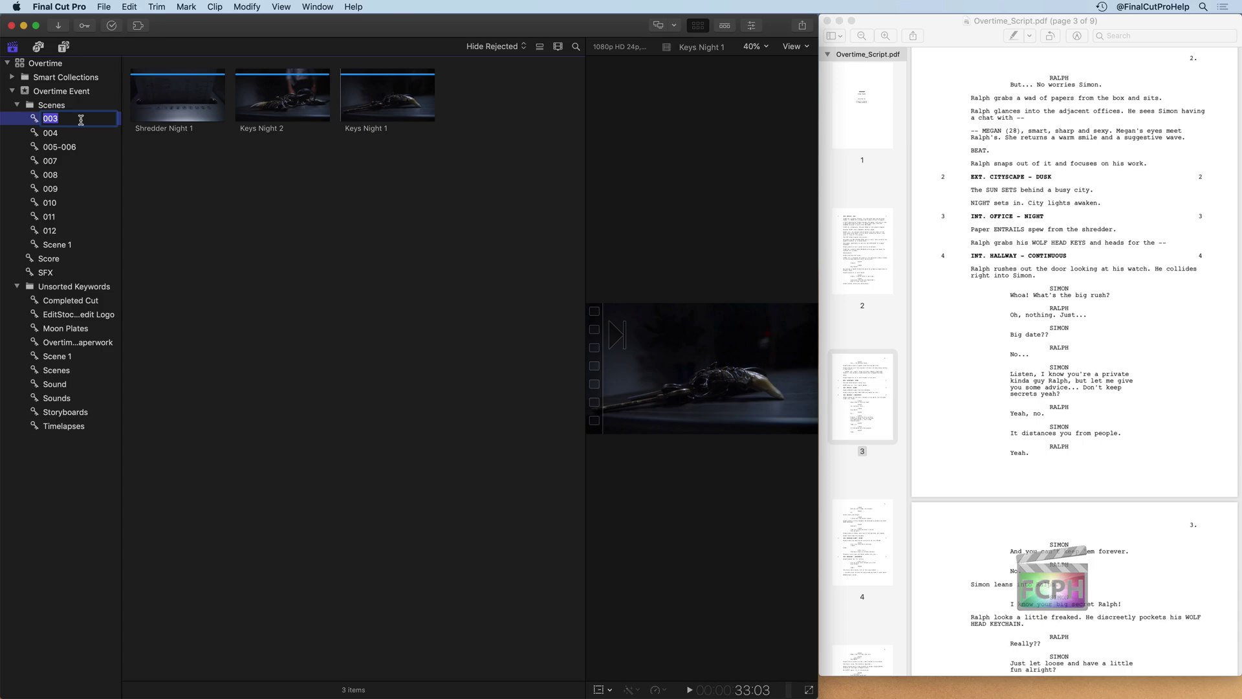
type("Sc")
key("Return")
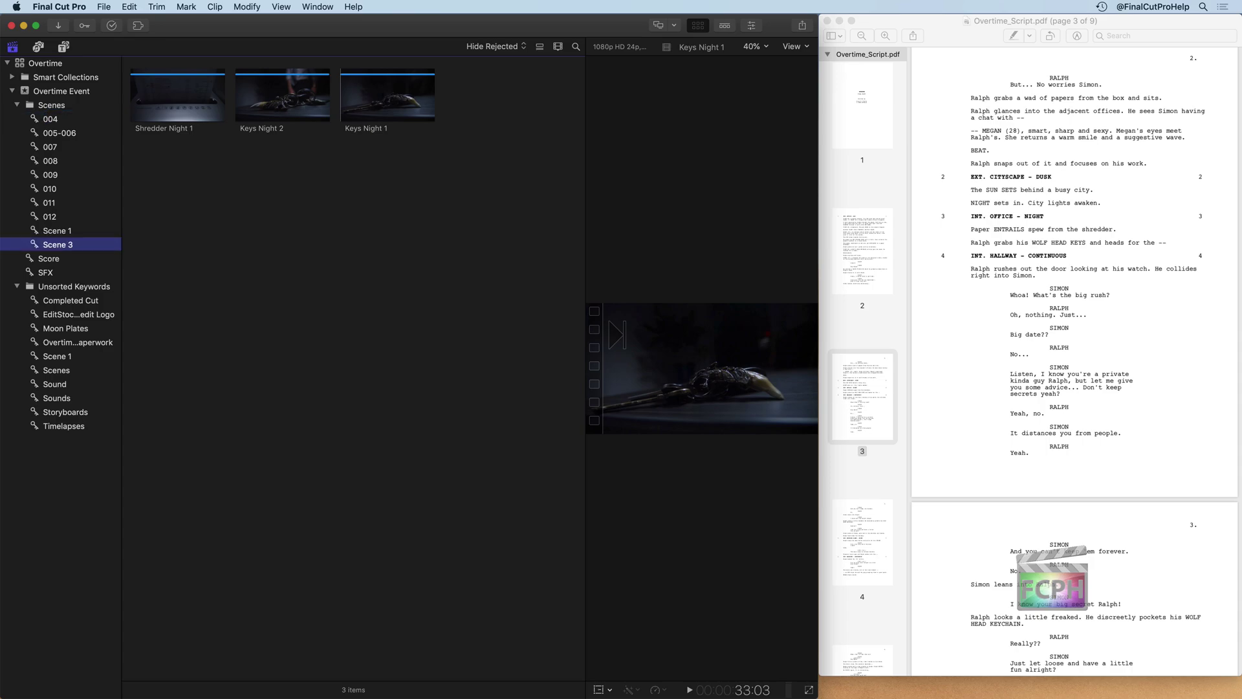
- Open the 004 collection's 23 clips, scroll the script to page 4, and play clip 4-65-4 PU
left_click(66, 121)
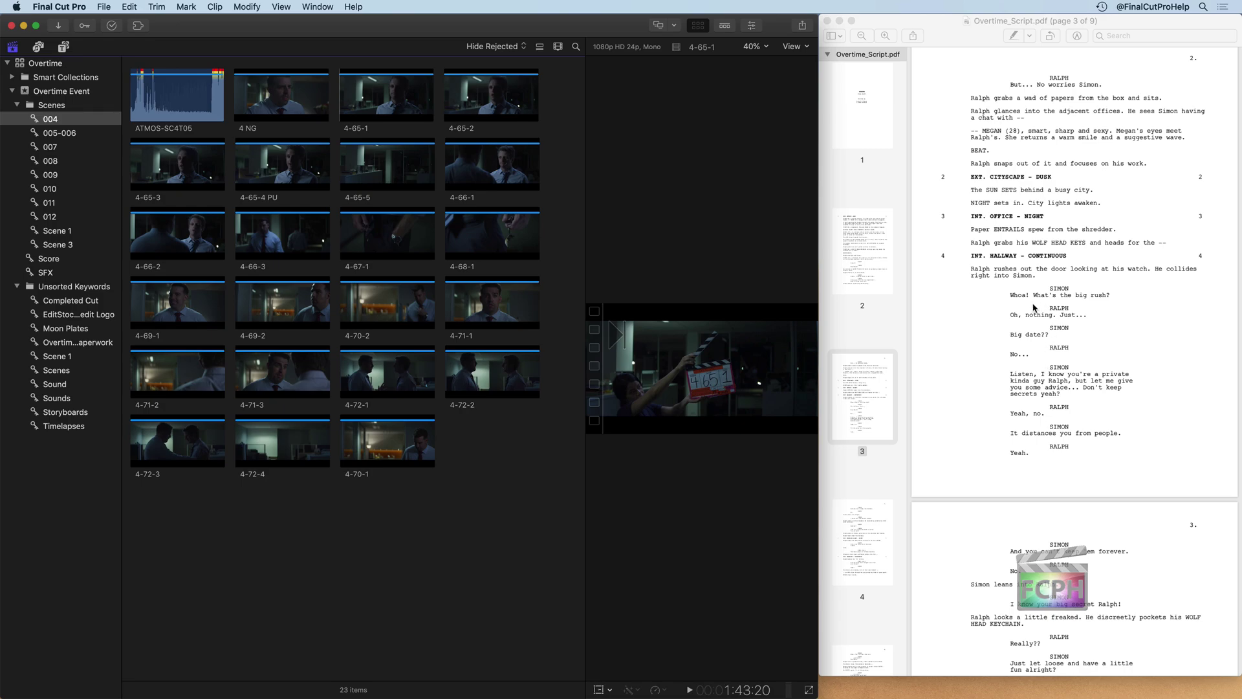
scroll(1034, 308, "down", 10)
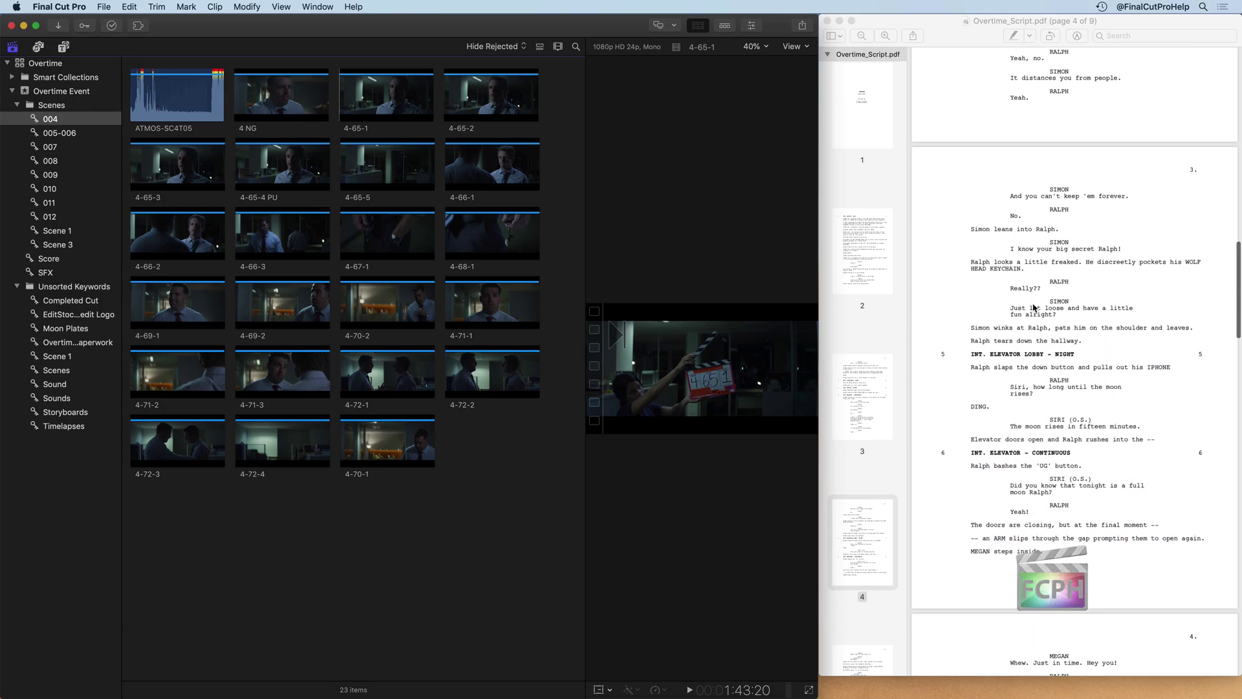
scroll(1034, 308, "down", 1)
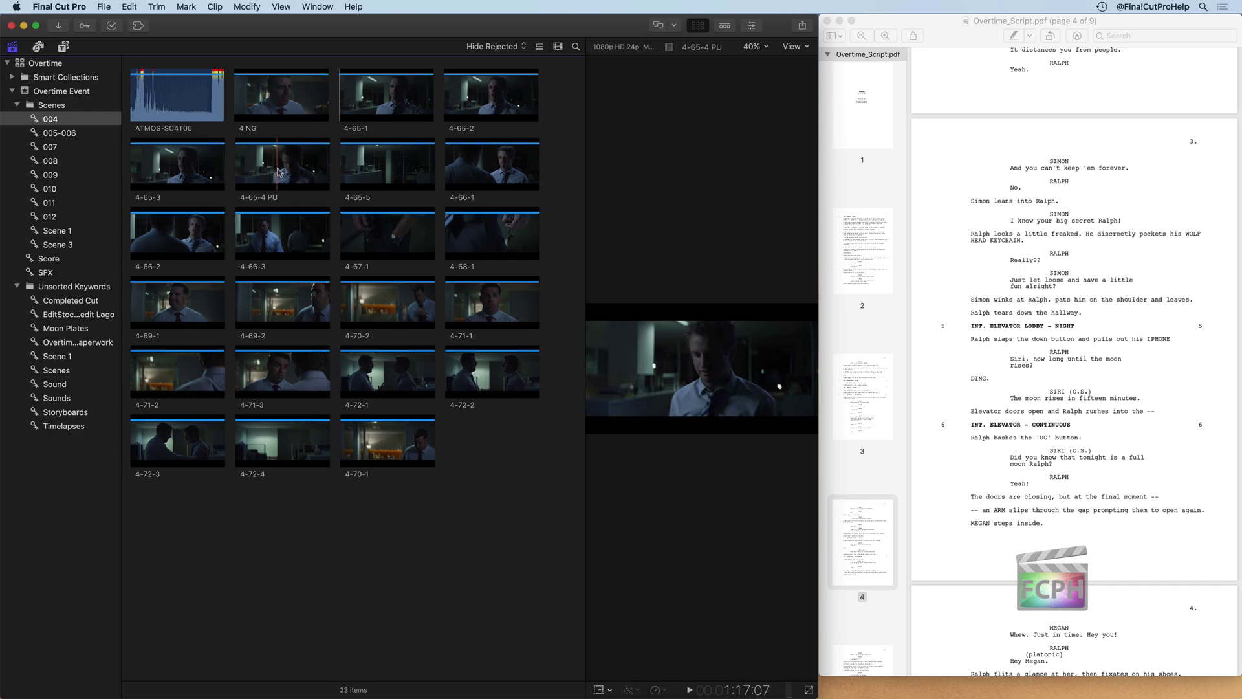
key("space")
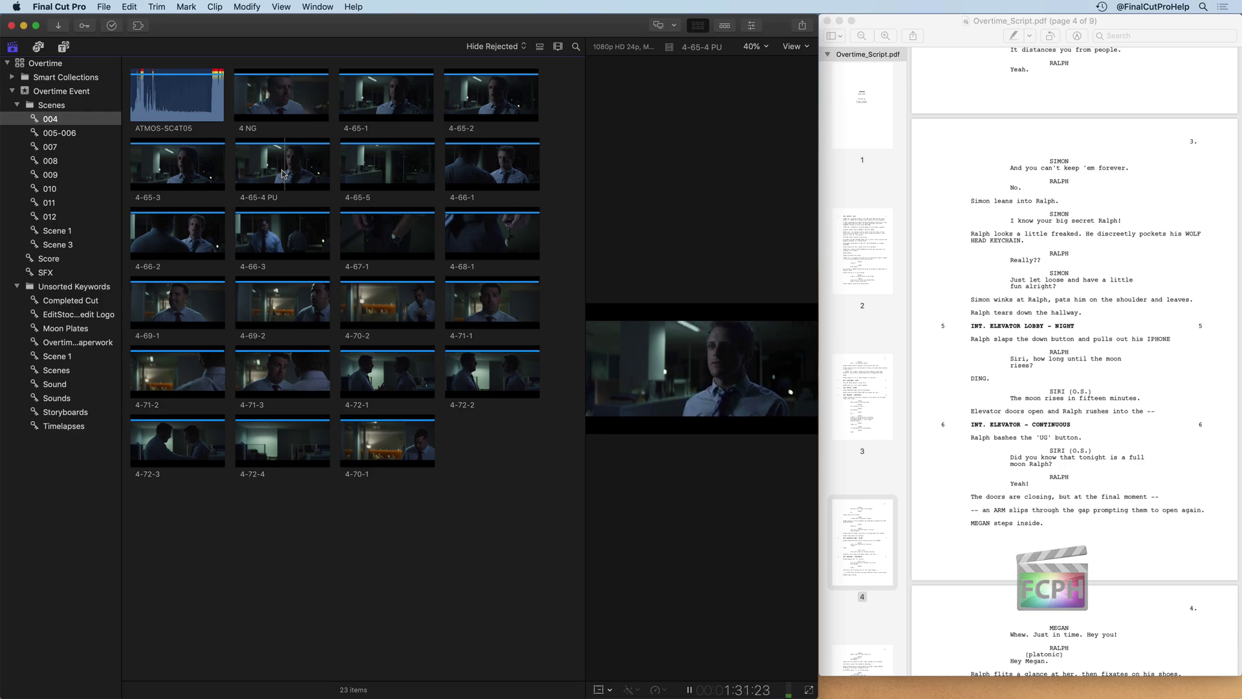
key("j")
key("j")
key("j")
key("k")
scroll(1008, 154, "up", 2)
- Highlight 'It distances you from people.' in the script, rename 004 to 'Scene 4', then show 005-006
left_click(1013, 86)
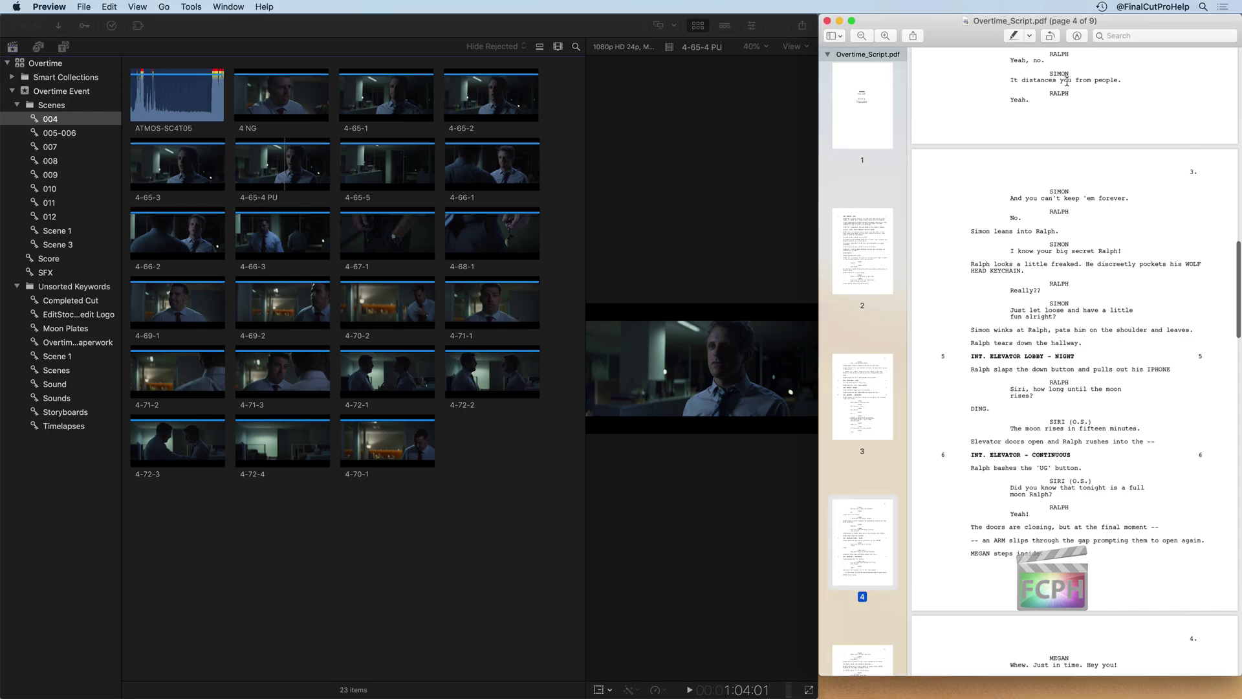
left_click_drag(1122, 80, 966, 78)
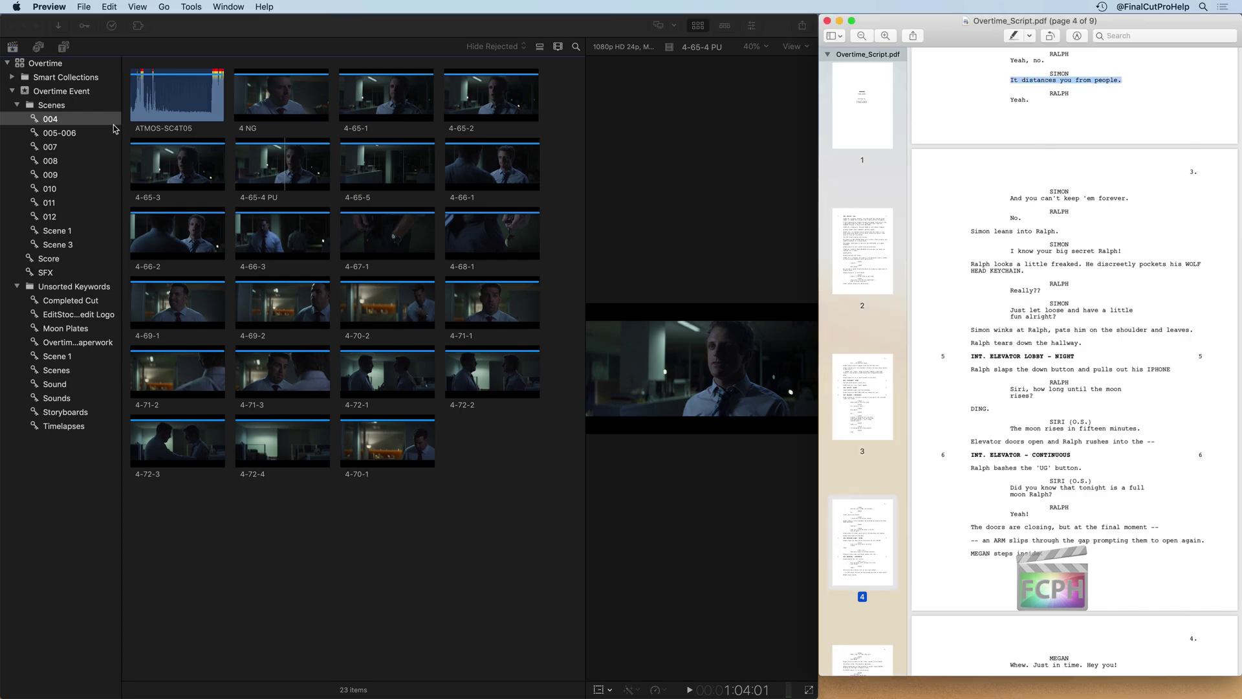
left_click(56, 123)
left_click(60, 122)
type("Scene 4")
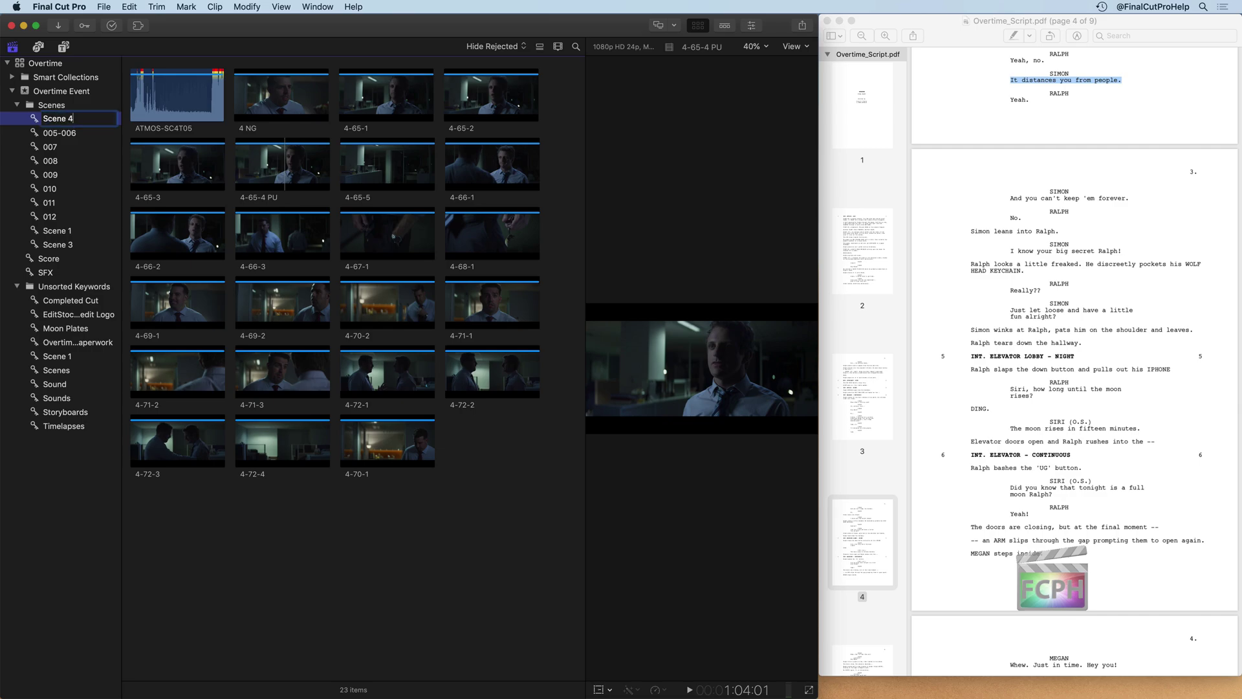
key("Return")
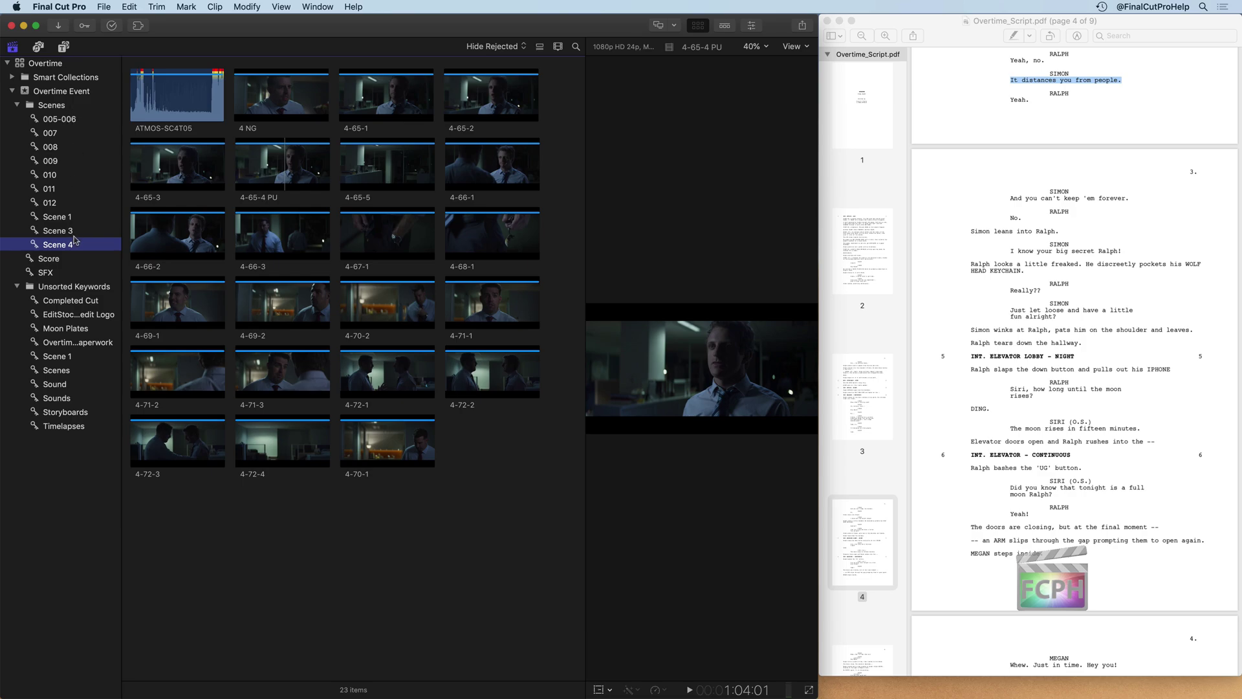
left_click(73, 120)
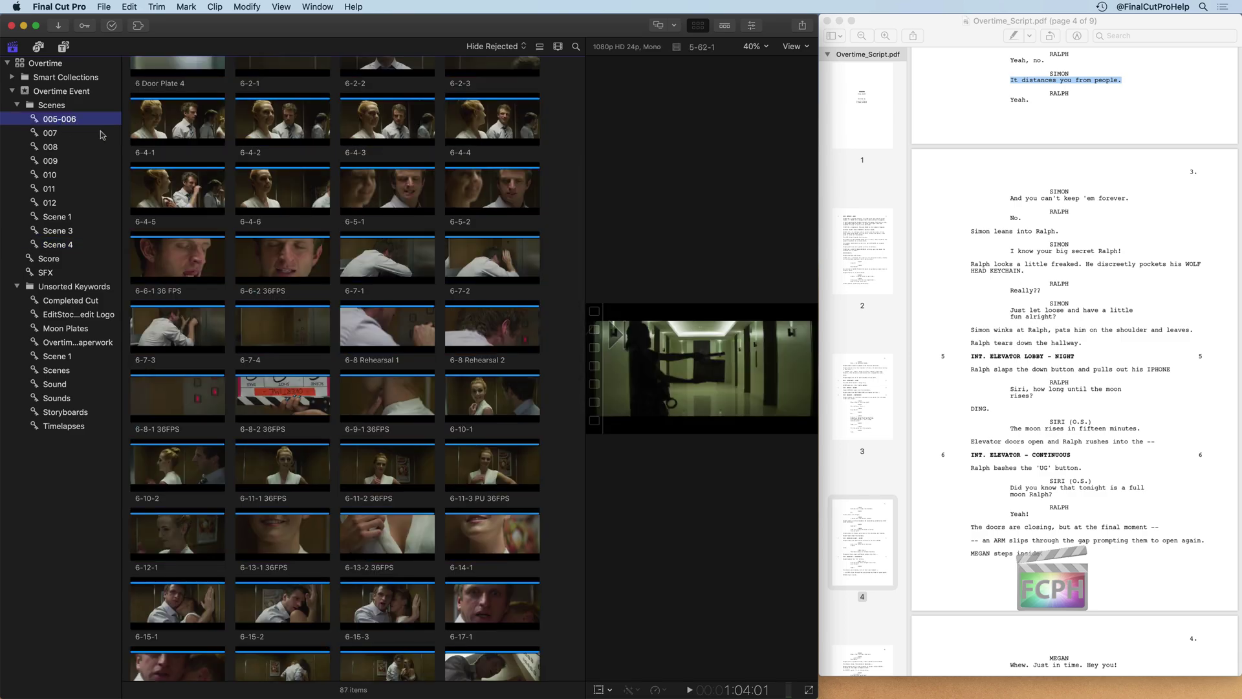
- Scroll through the 87 clips in the 005-006 collection
scroll(1051, 228, "down", 6)
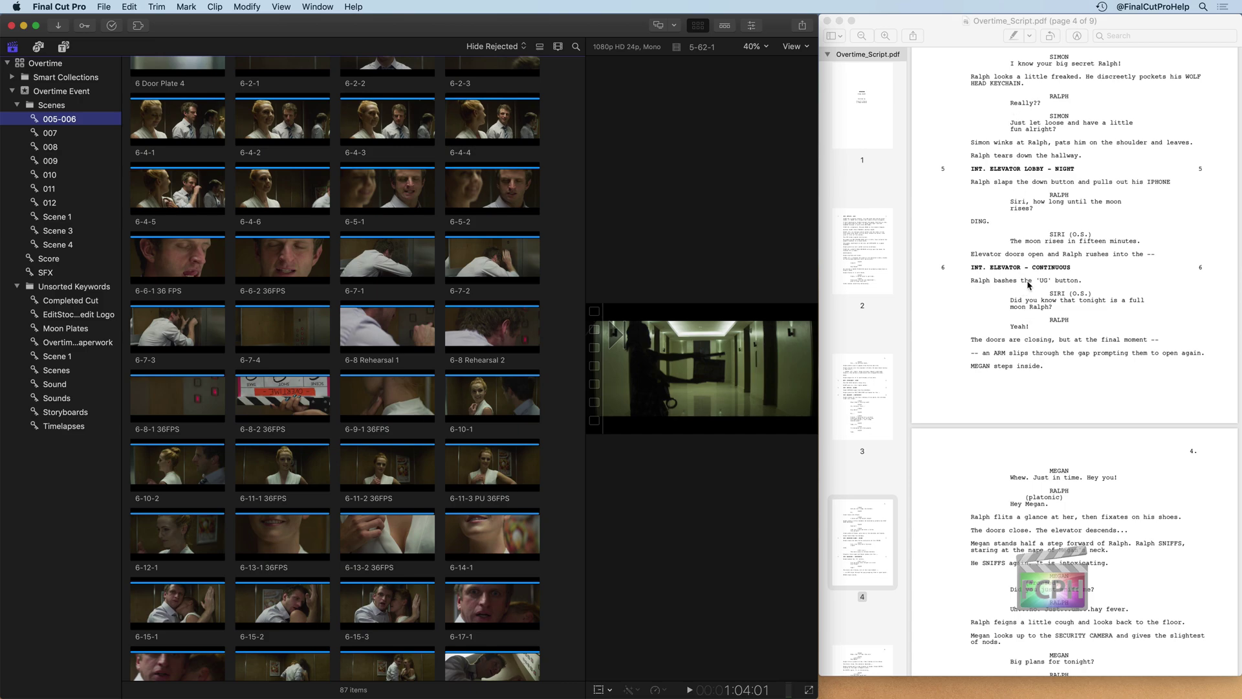
scroll(1030, 285, "down", 3)
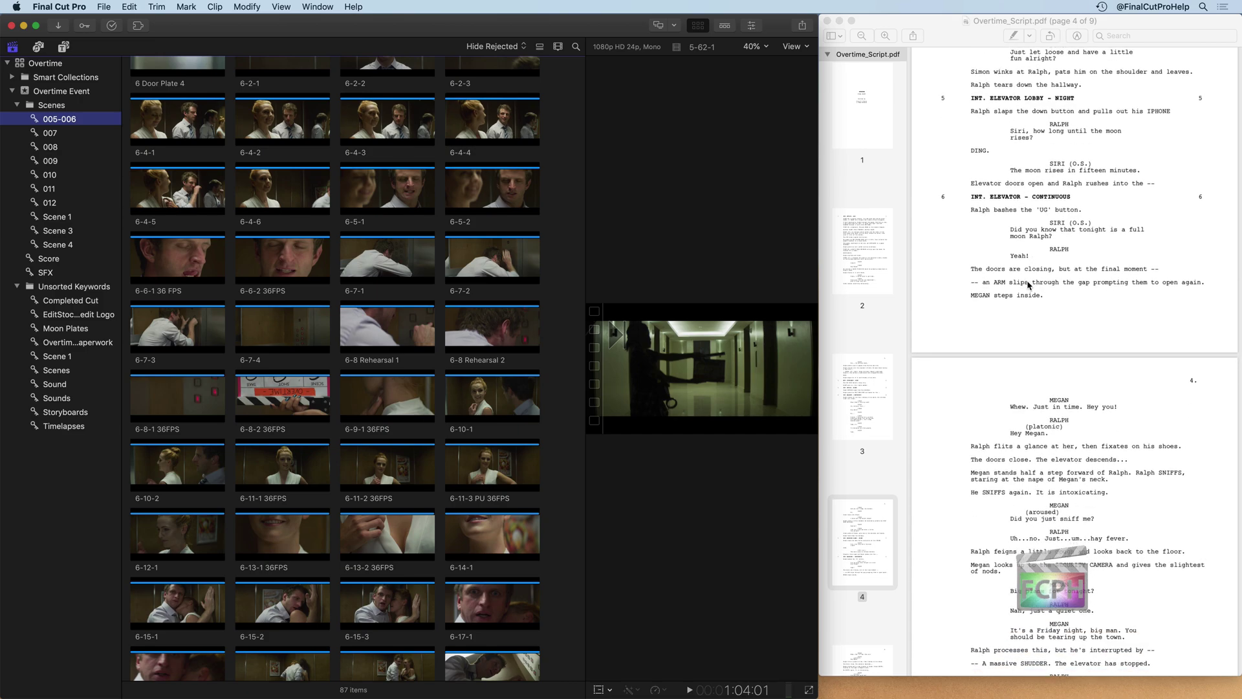
left_click(330, 250)
scroll(330, 250, "down", 5)
scroll(330, 250, "up", 8)
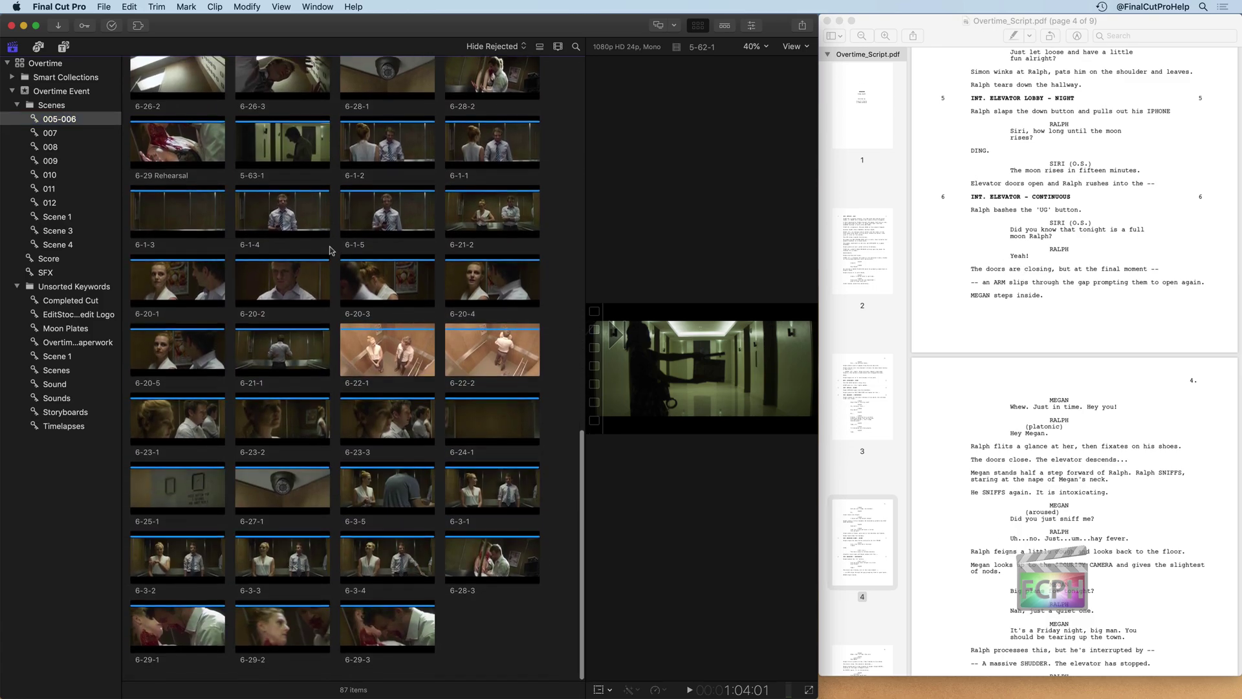
scroll(330, 250, "up", 2)
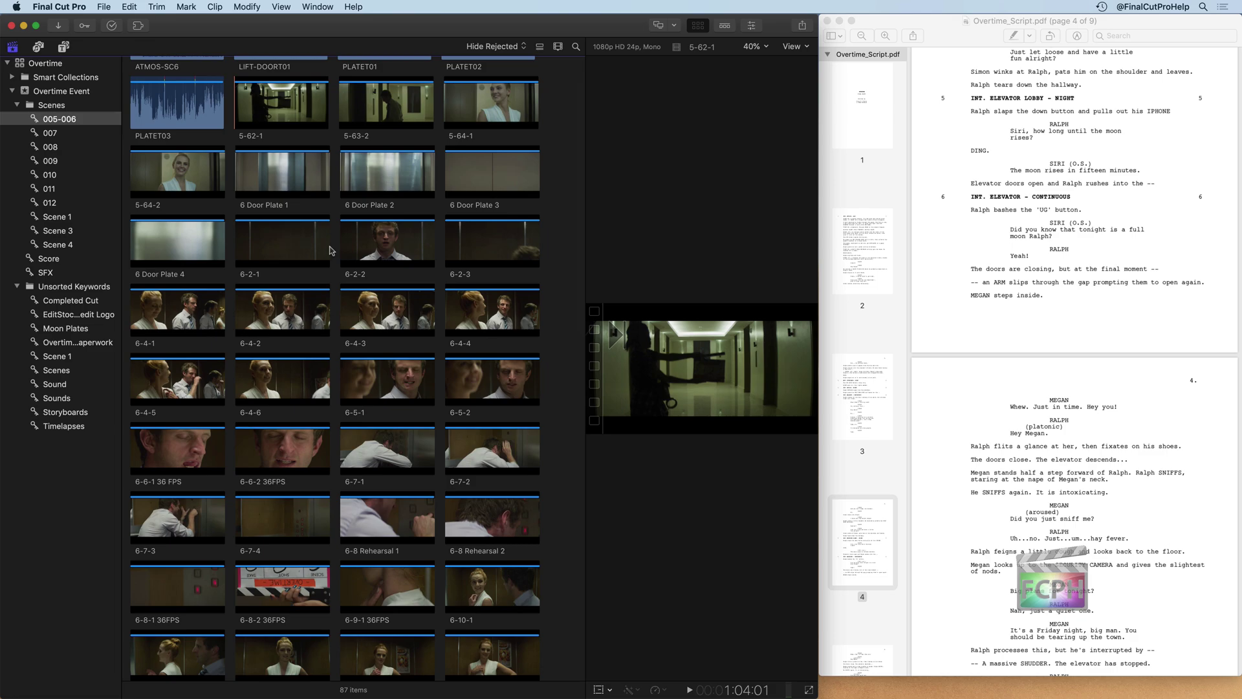
scroll(330, 249, "down", 2)
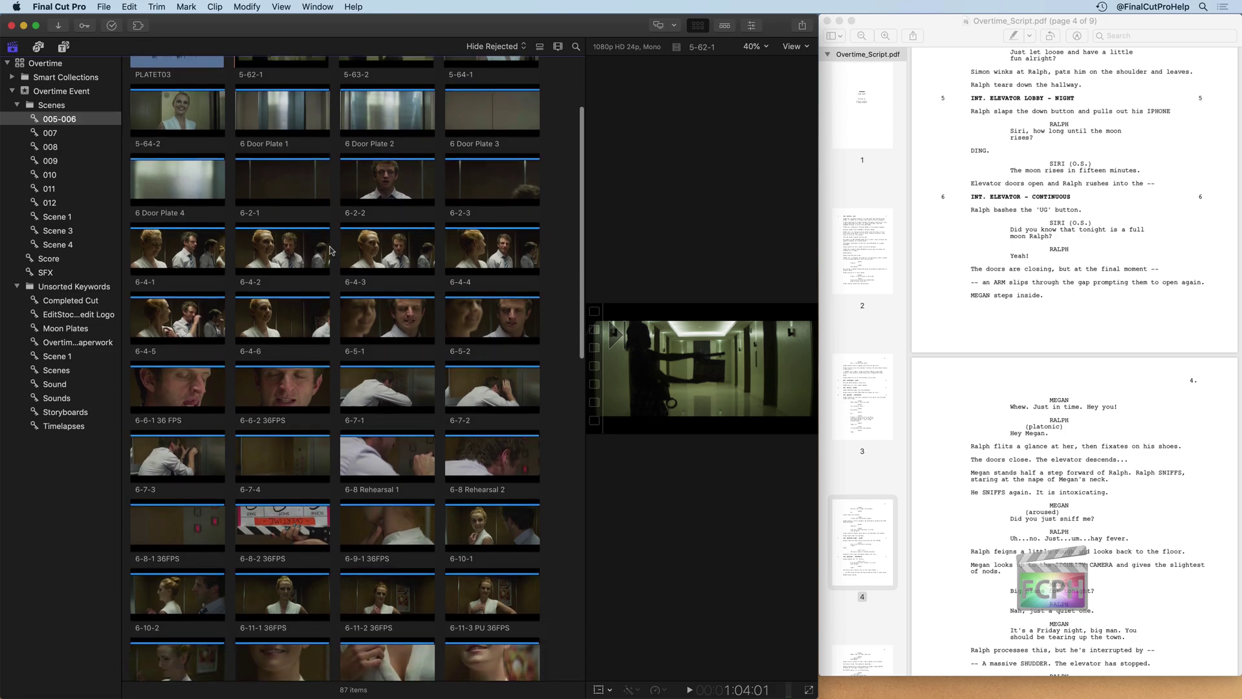
scroll(330, 250, "down", 4)
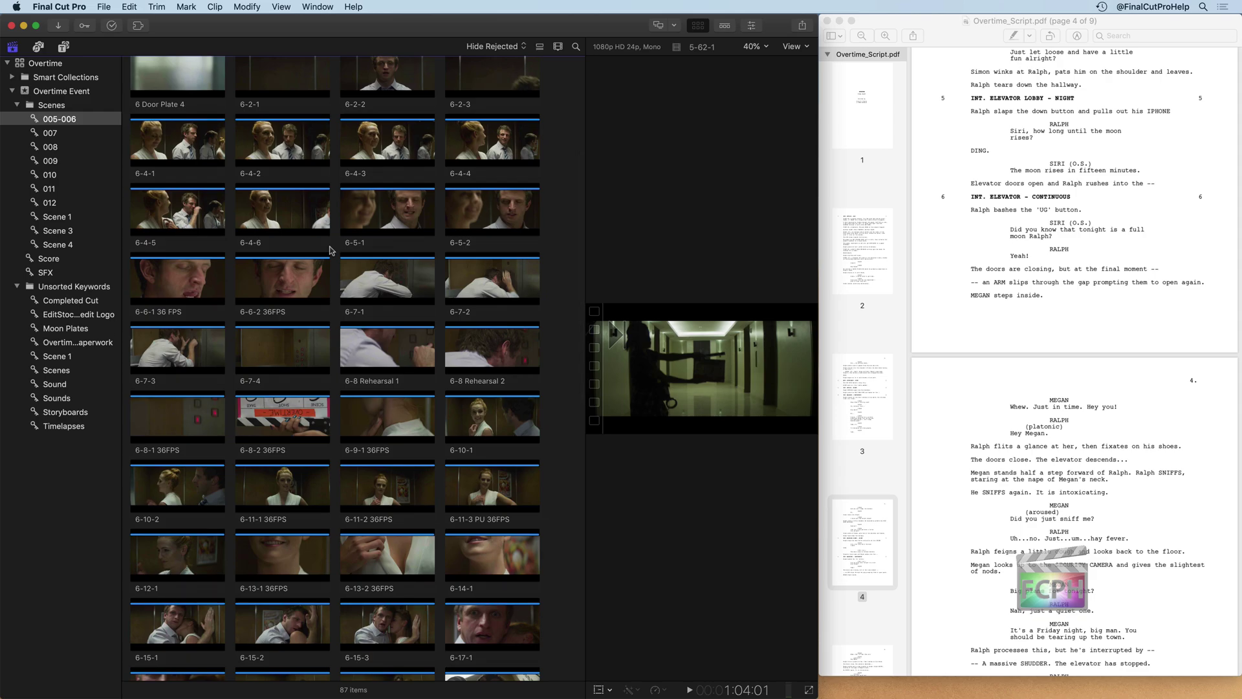
scroll(330, 250, "down", 6)
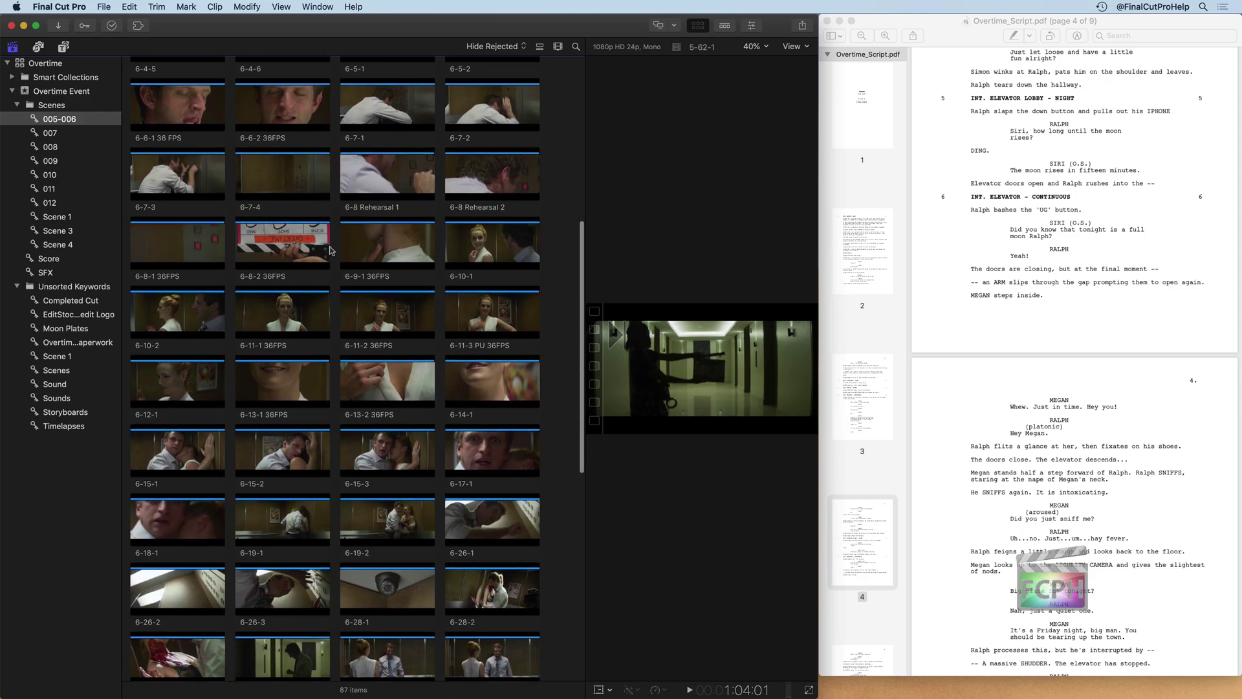
scroll(330, 250, "up", 14)
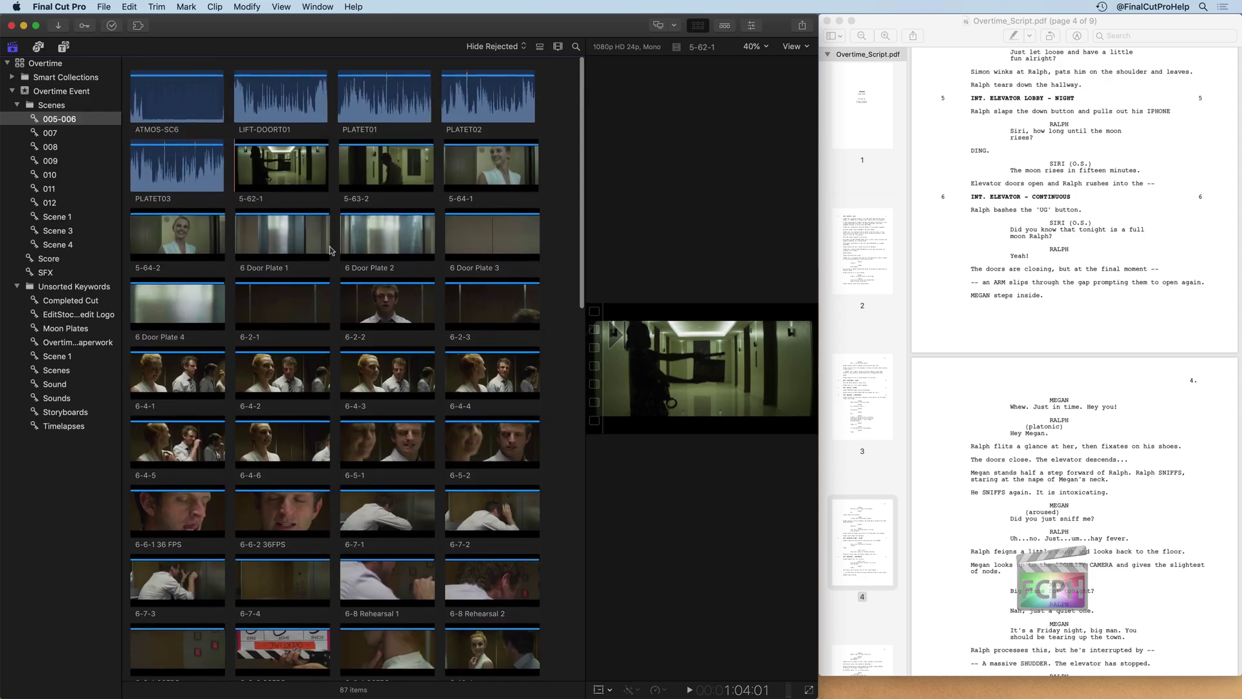
- Rename the 005-006 keyword collection to 'Scene 5-6'
left_click(65, 120)
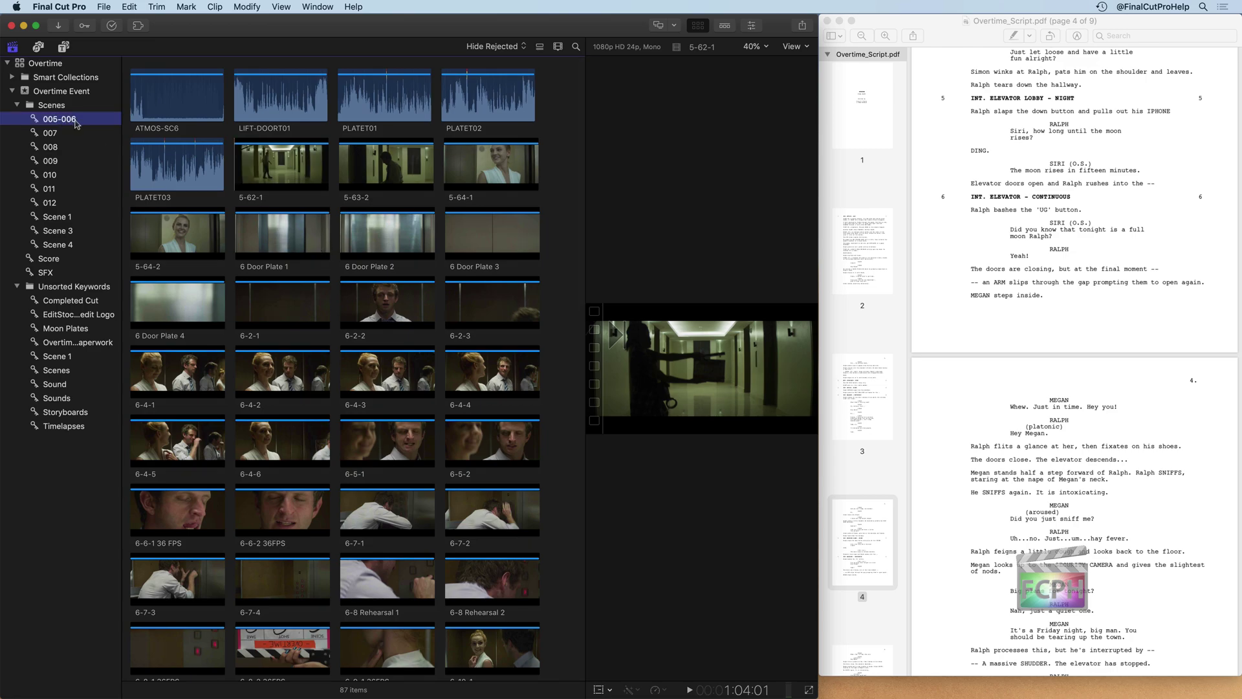
left_click(65, 119)
type("Scene 5-6")
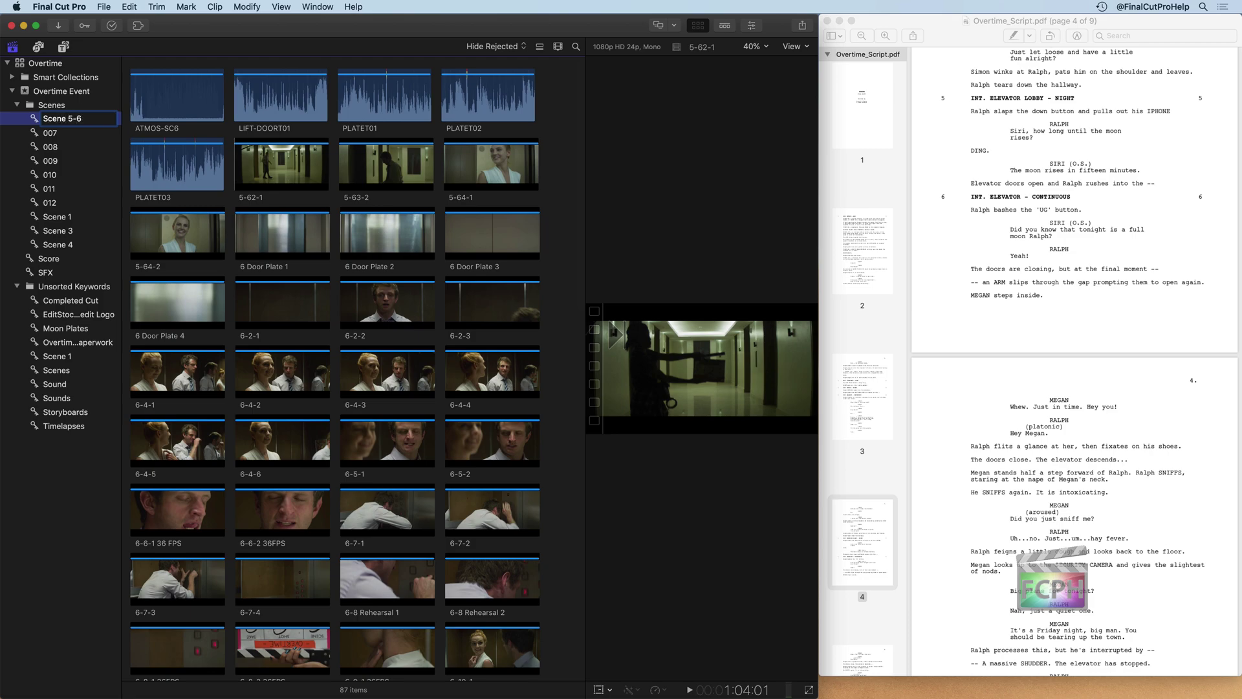
key("Return")
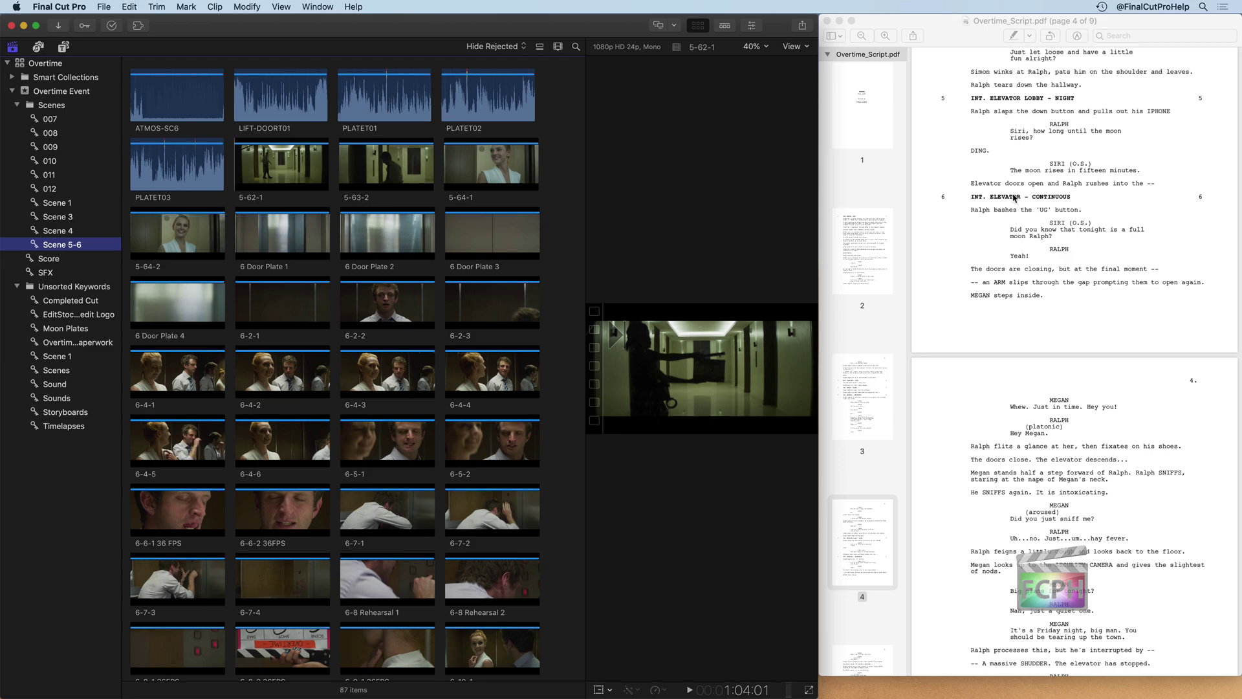
- With the script at page 7, show the 007 collection's 45 clips and select Lock 1
scroll(1014, 198, "down", 20)
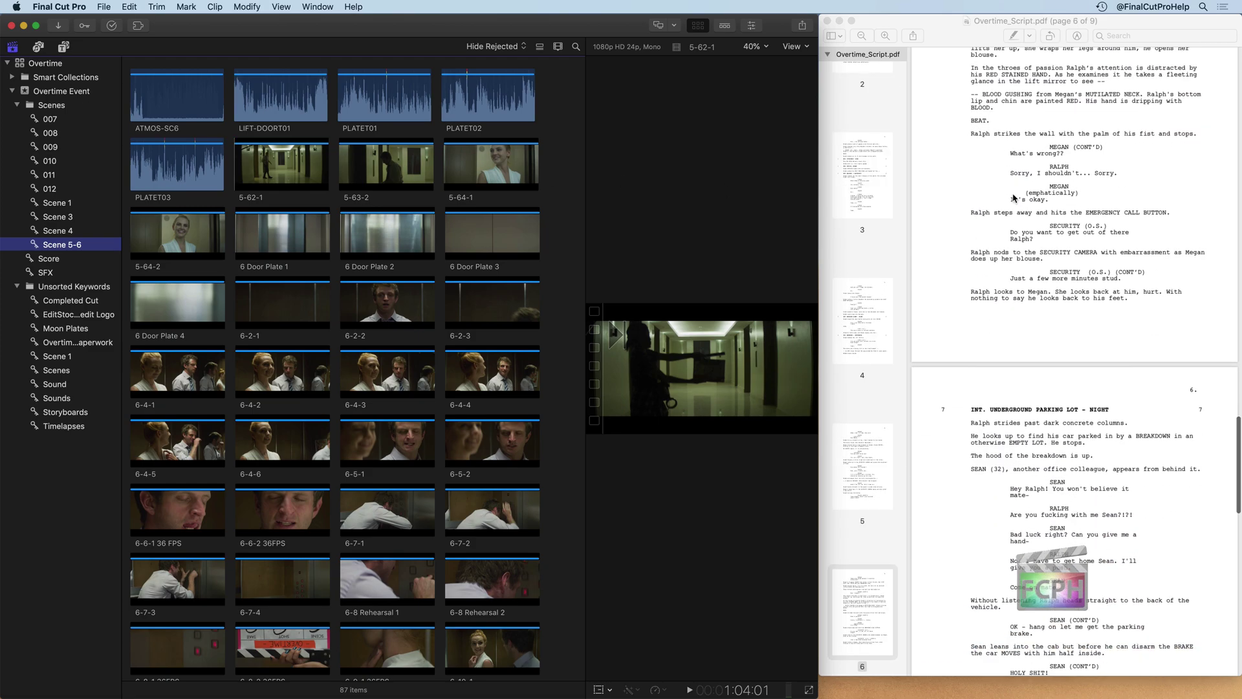
scroll(1014, 198, "down", 10)
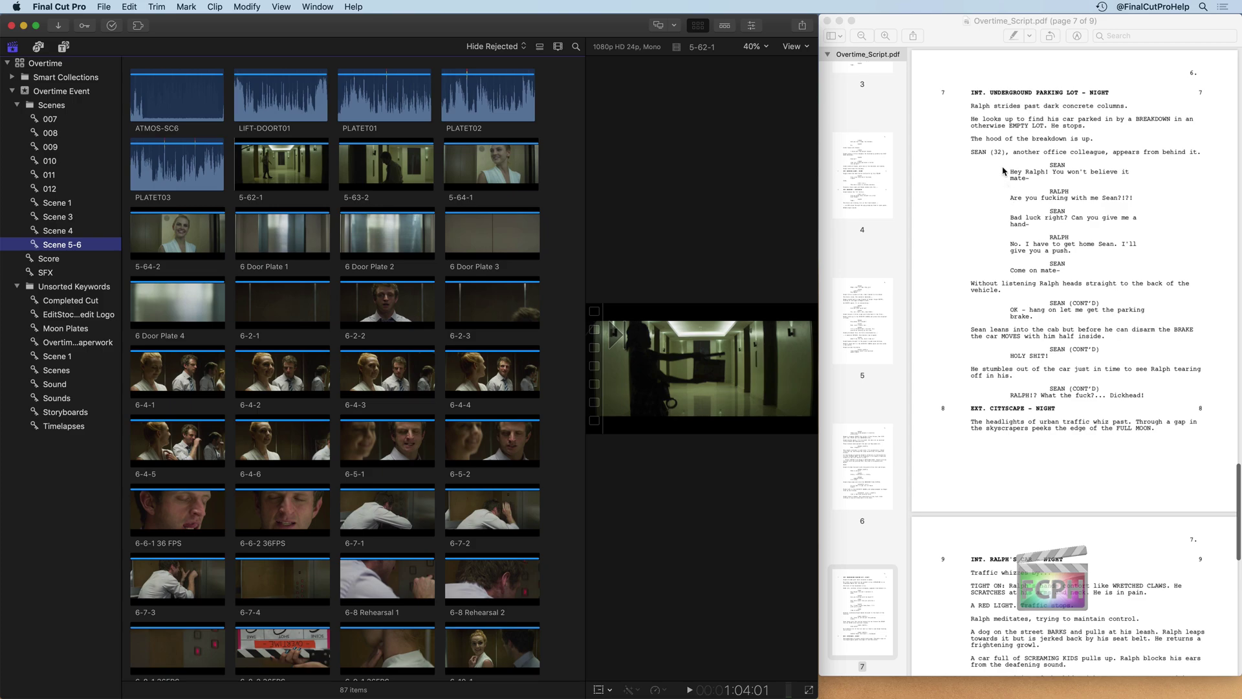
left_click(73, 121)
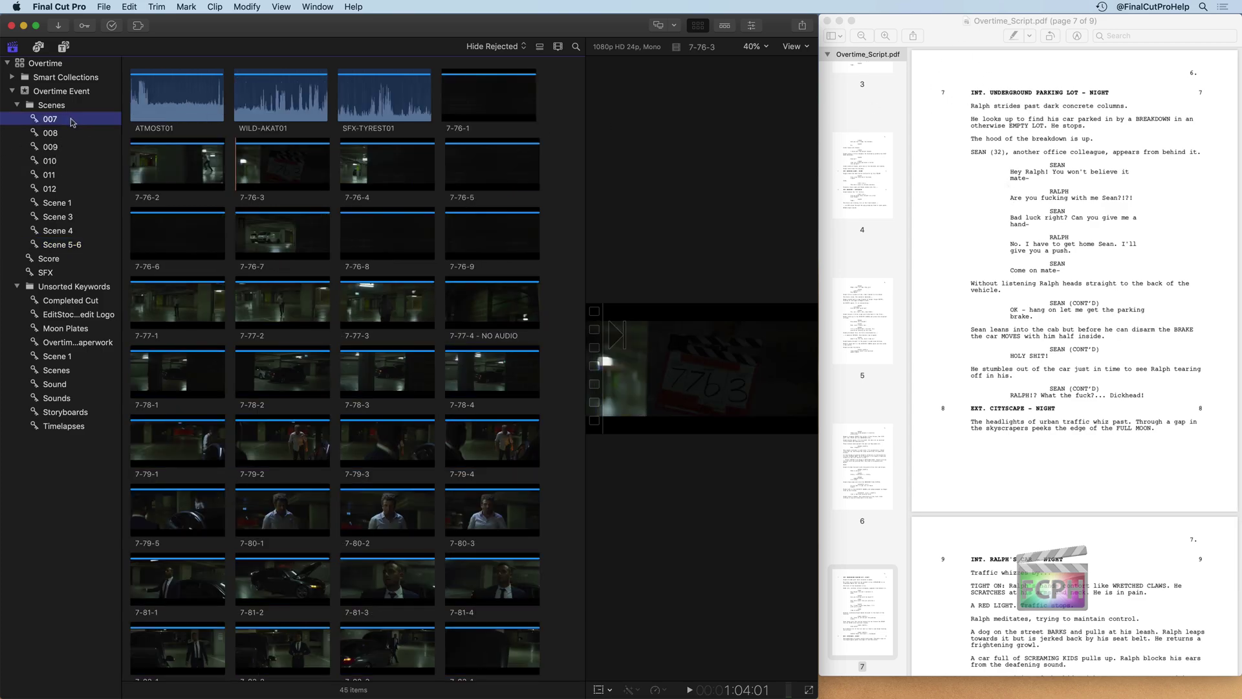
scroll(259, 227, "down", 5)
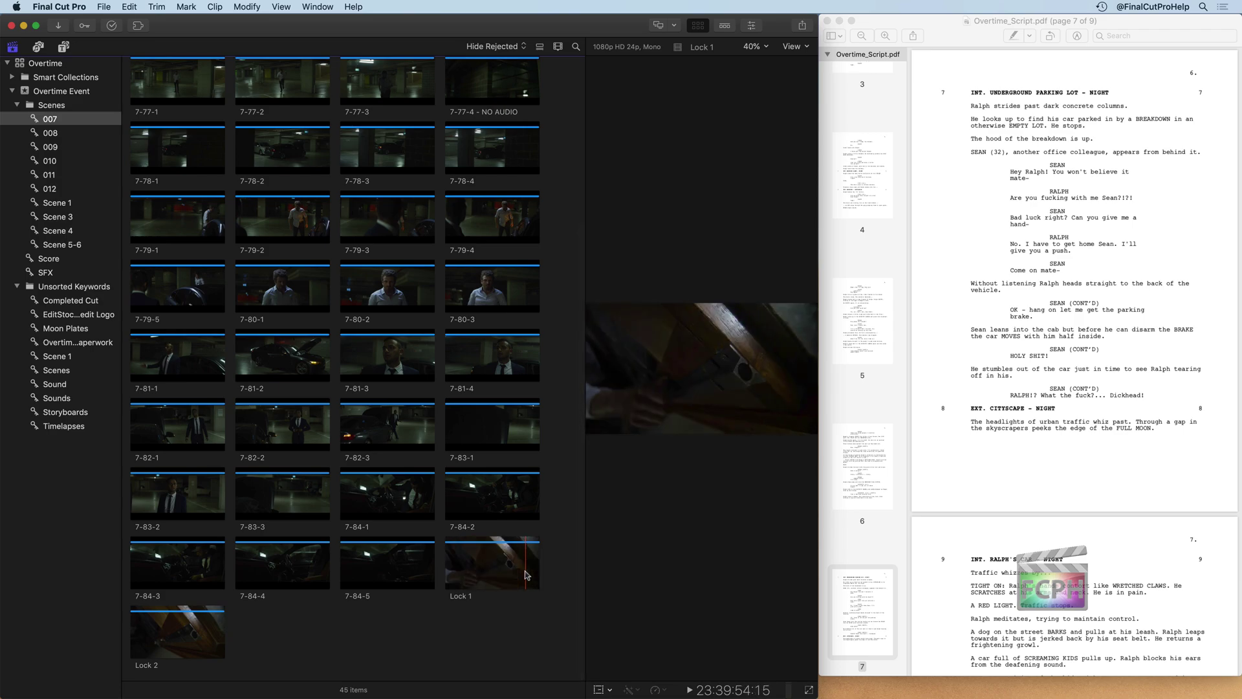
left_click(499, 573)
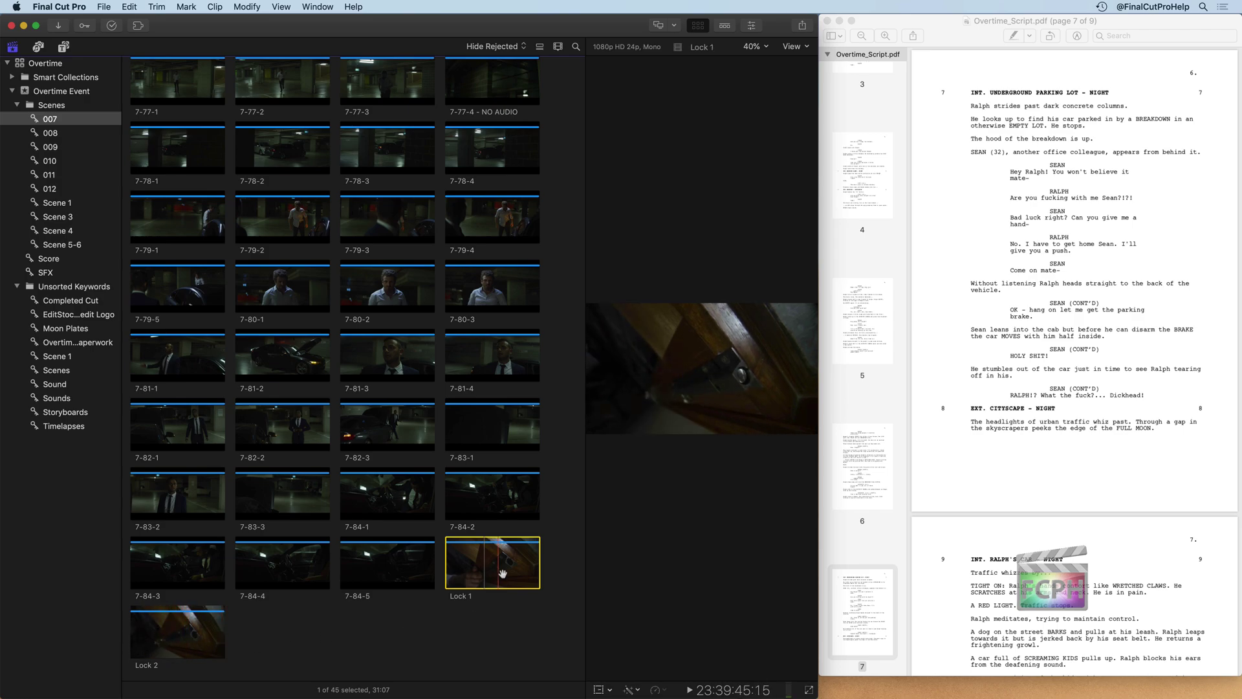
- Replace the 007 keyword on the Lock 1 and Lock 2 clips with a new 013 keyword
left_click(191, 629, "super")
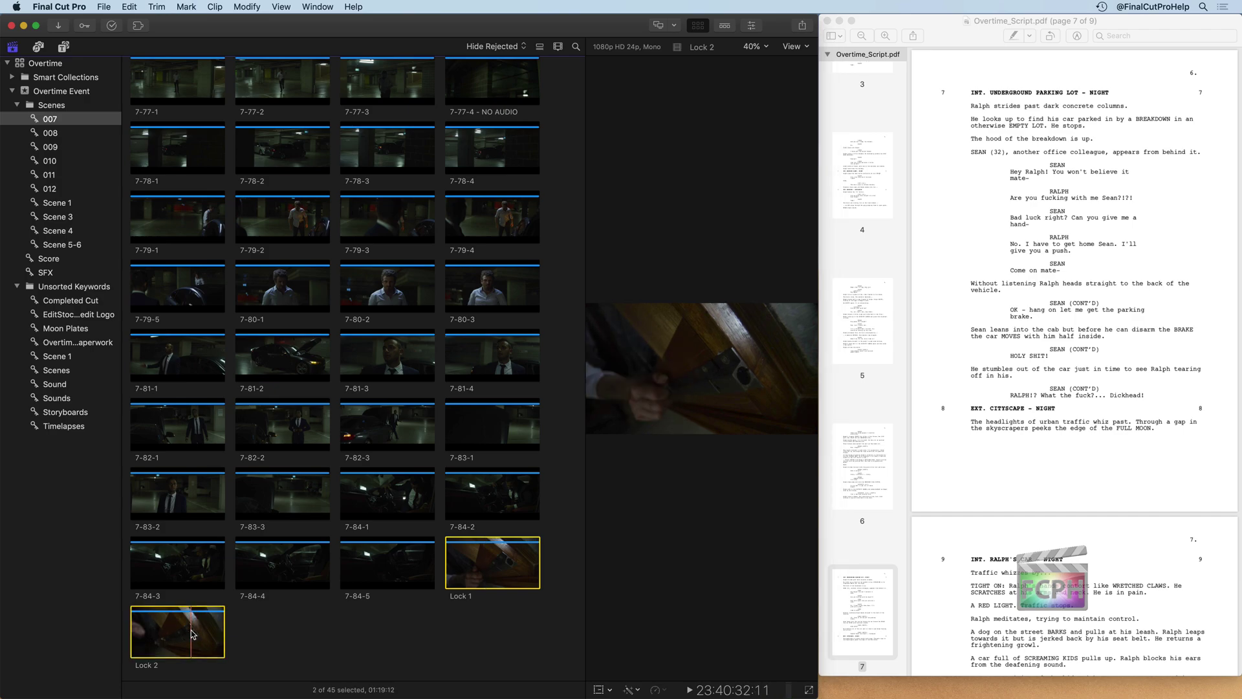
key("super+k")
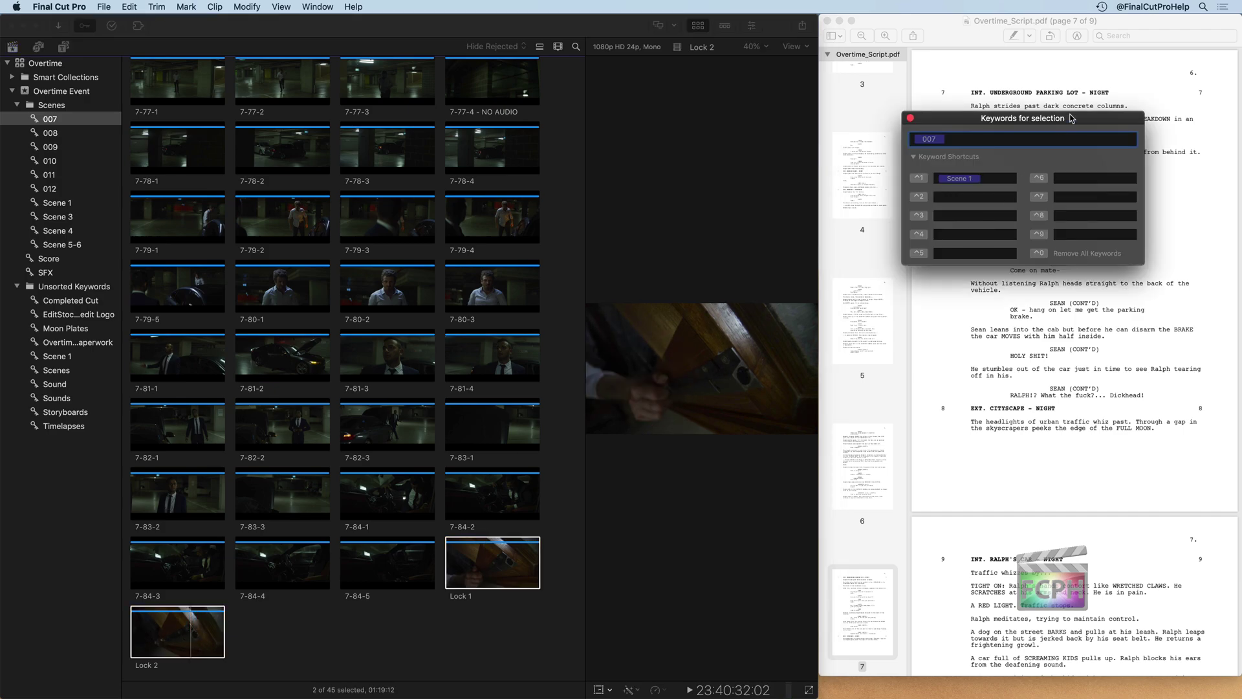
left_click_drag(1088, 121, 801, 126)
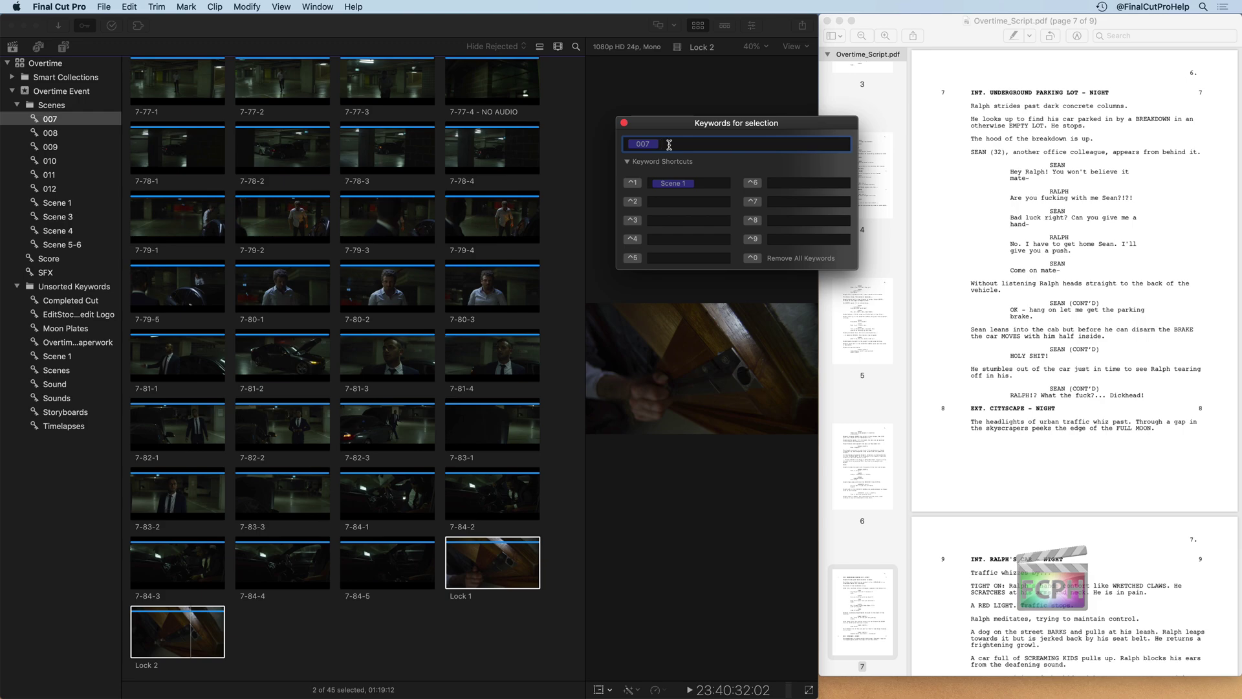
key("BackSpace")
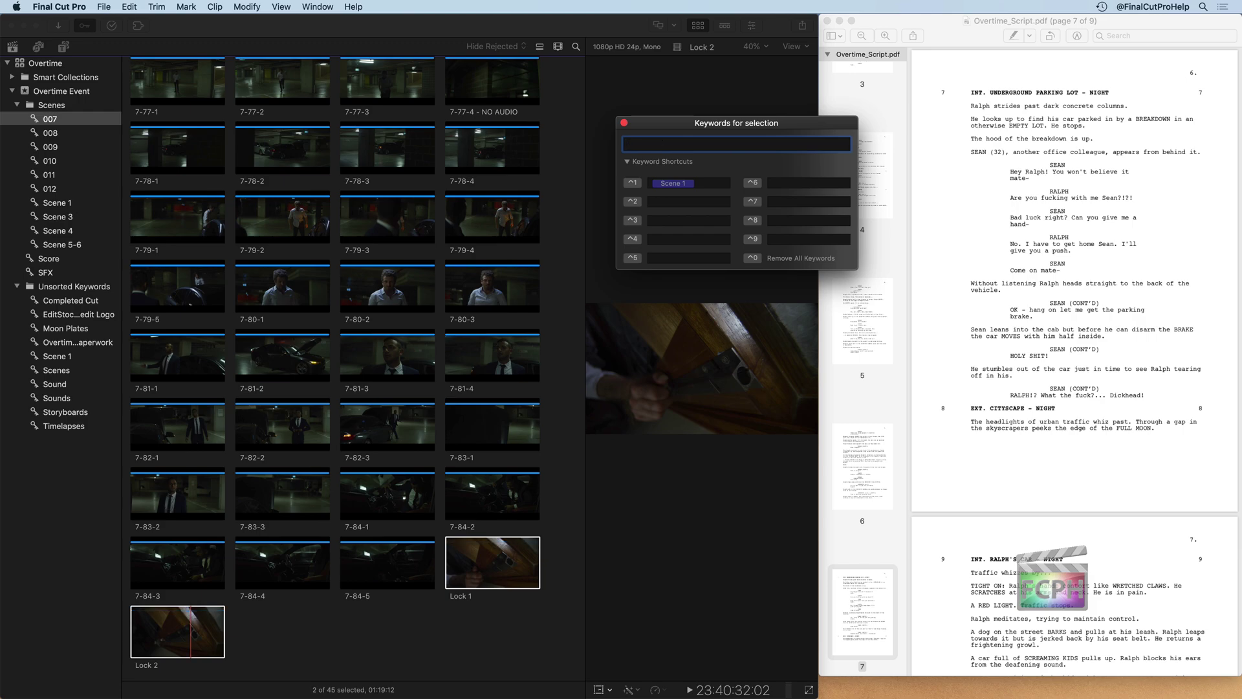
type("0")
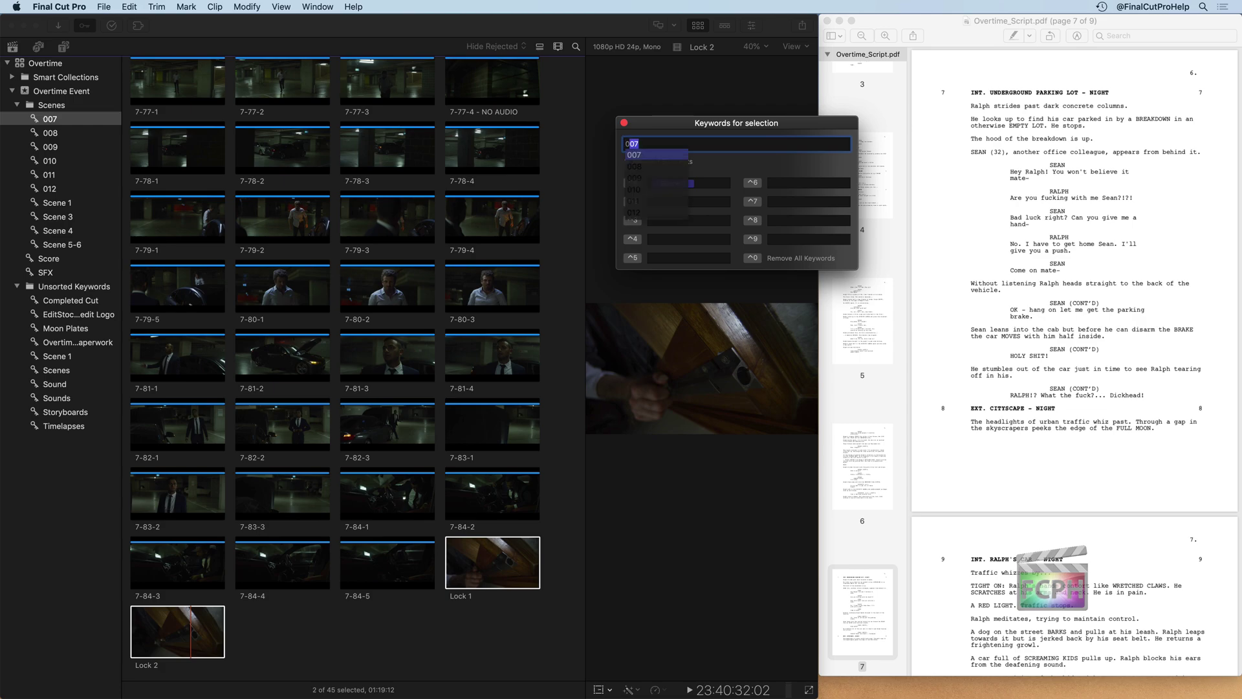
type("13")
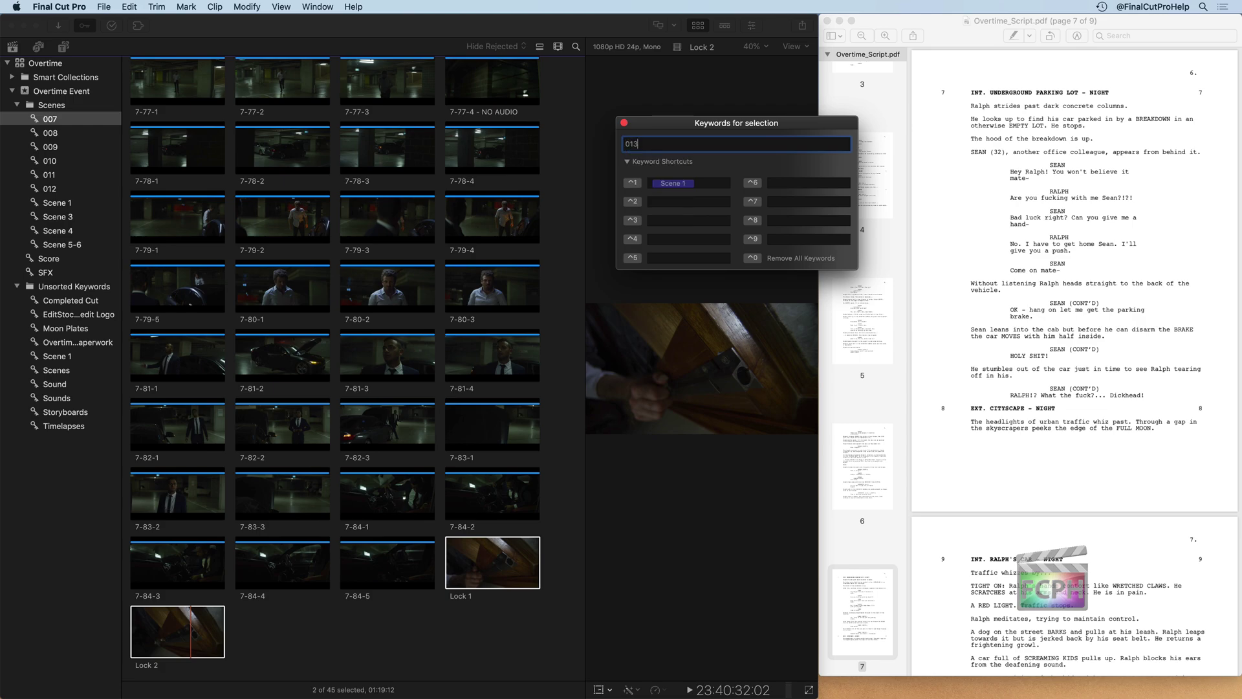
key("Return")
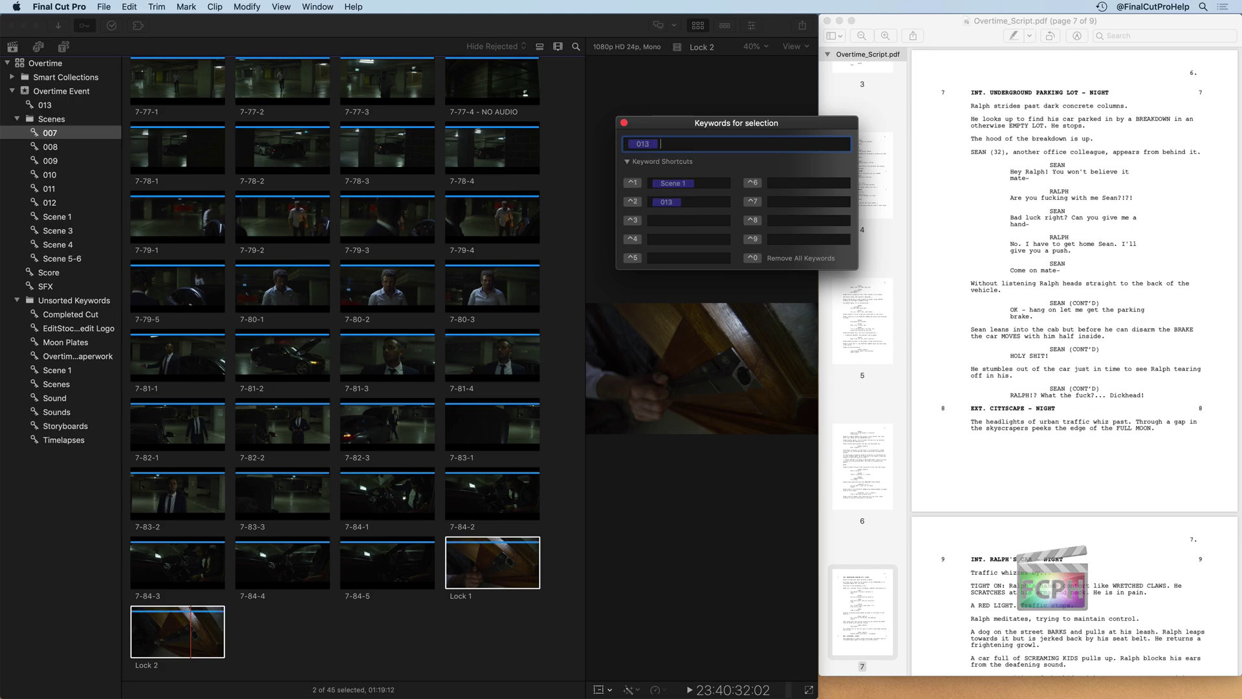
left_click(624, 123)
- Rename the 007 parking-lot collection, now holding 43 clips, to 'Scene 7'
left_click(61, 139)
left_click(64, 134)
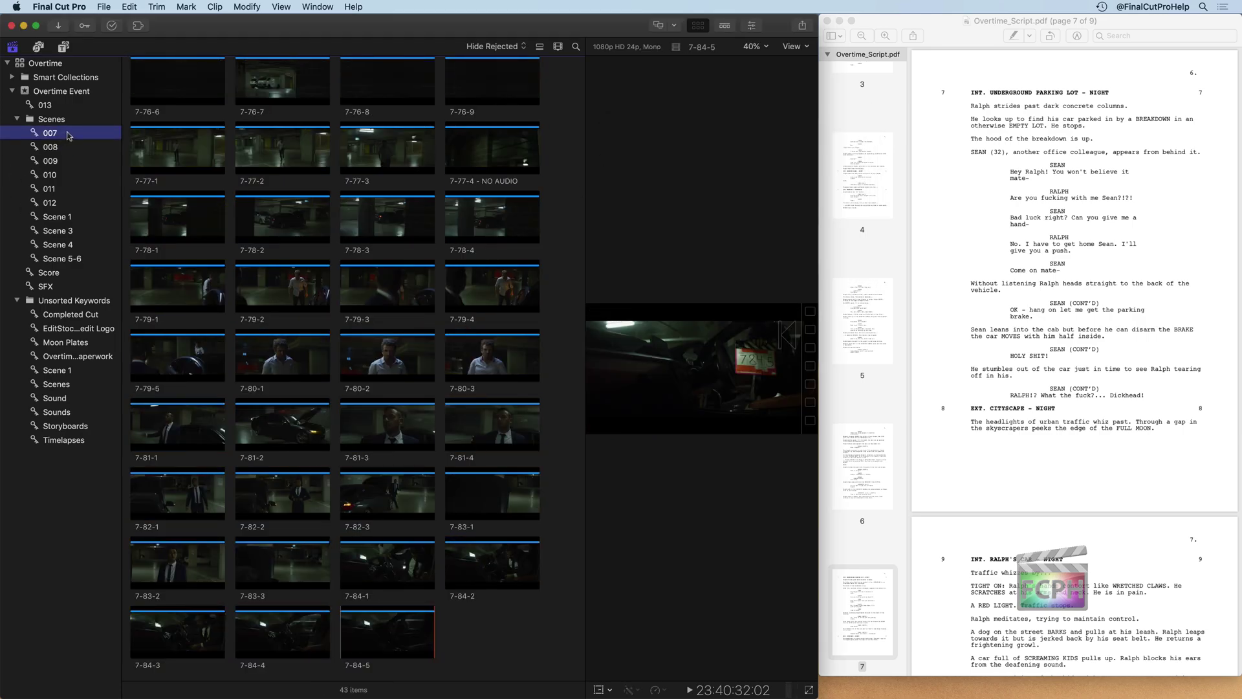
scroll(391, 458, "up", 5)
scroll(391, 458, "up", 1)
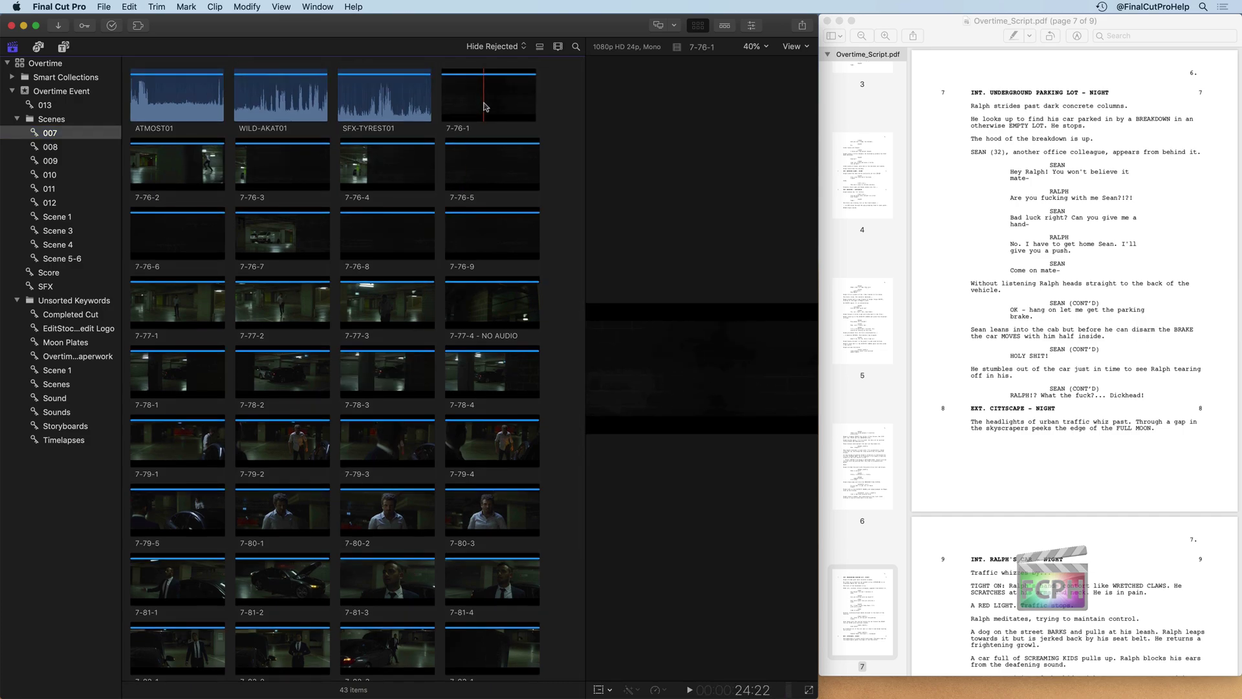
scroll(357, 427, "down", 4)
scroll(358, 428, "down", 1)
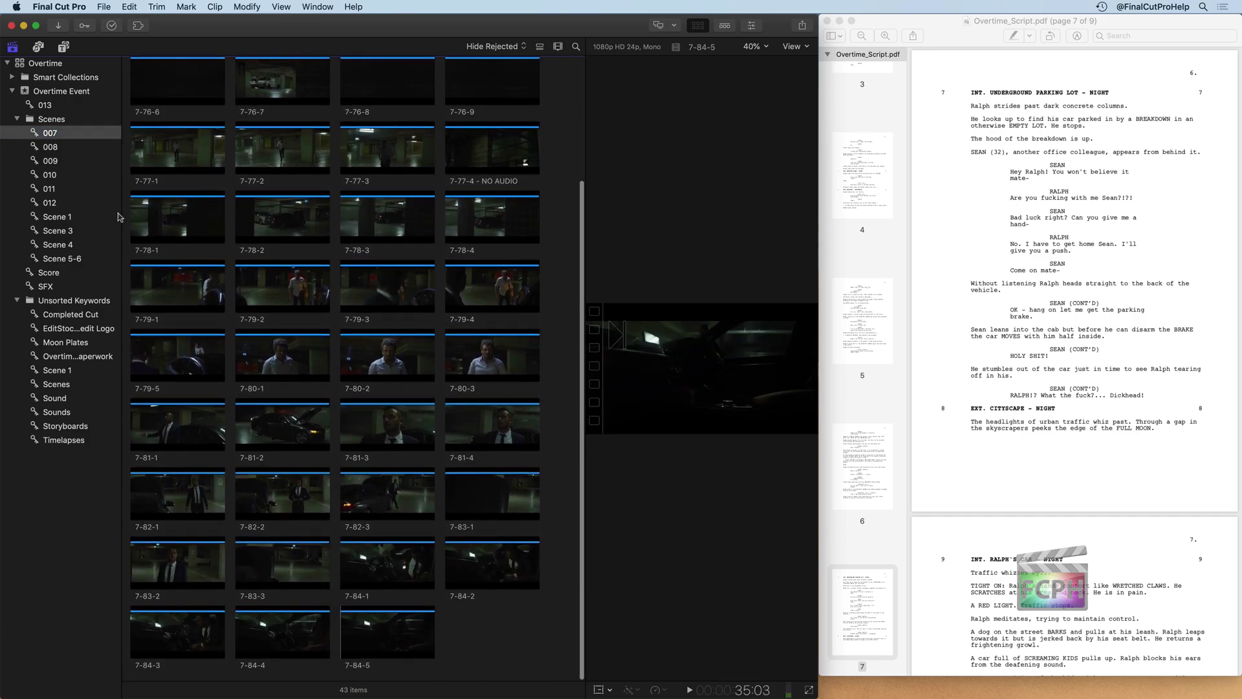
left_click(50, 133)
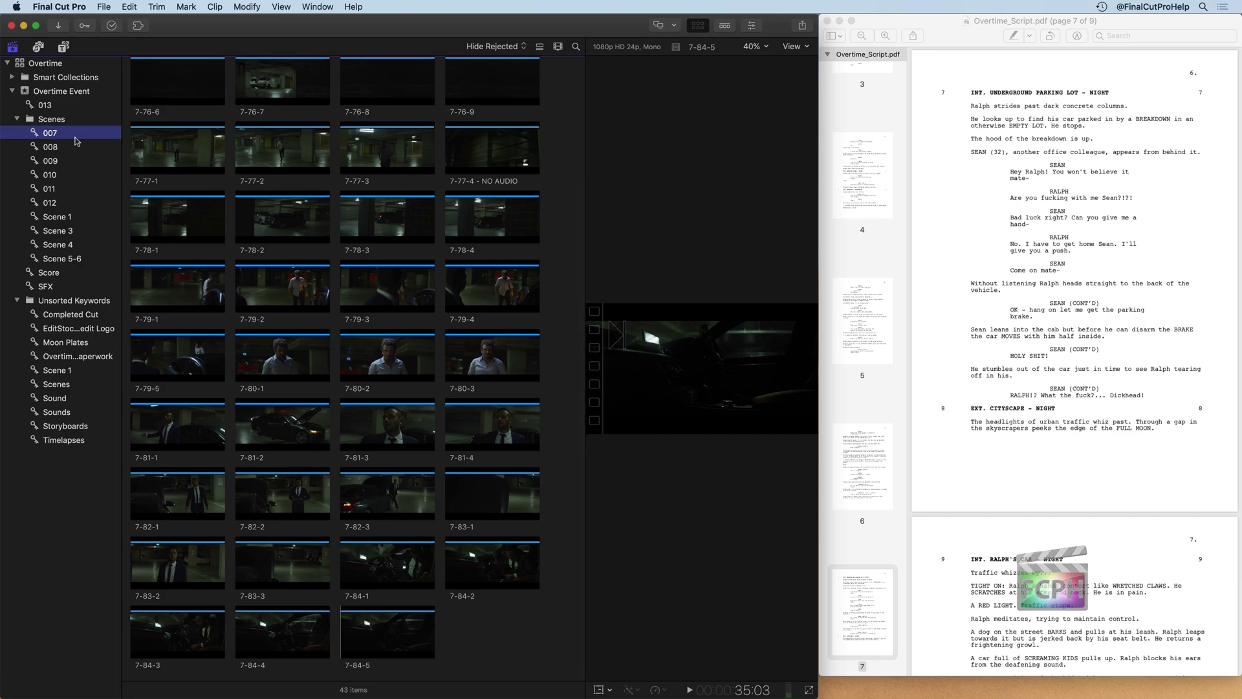
type("Scene 7")
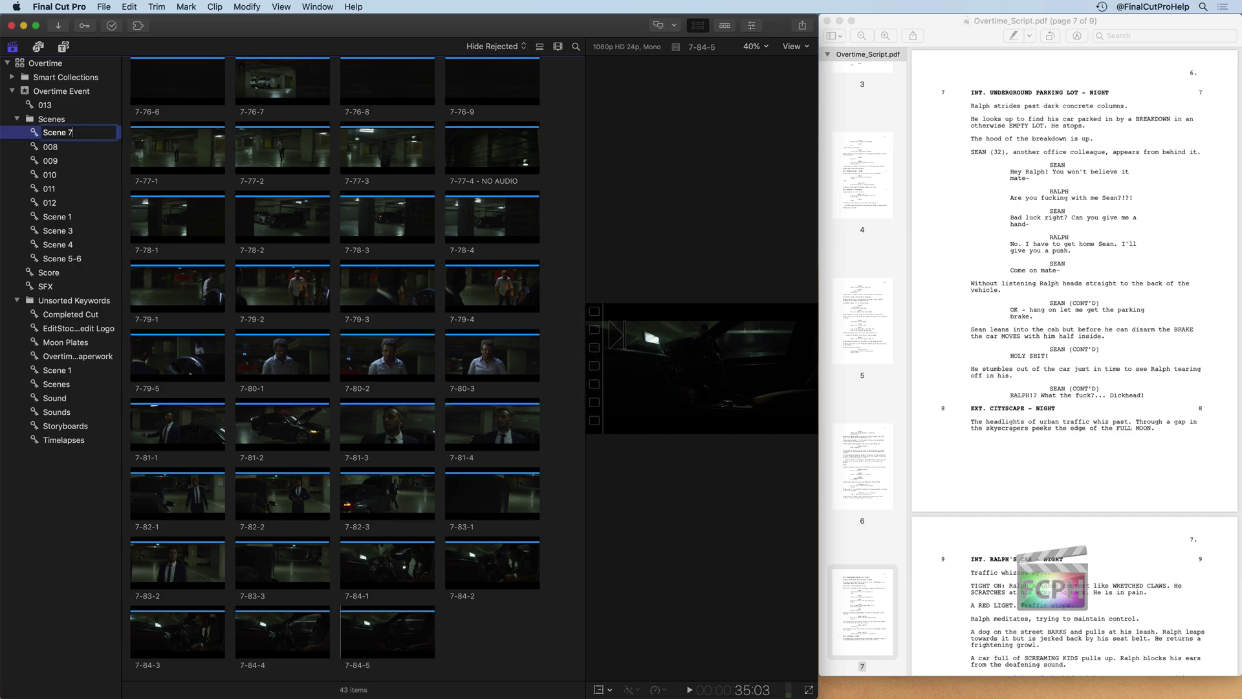
key("Return")
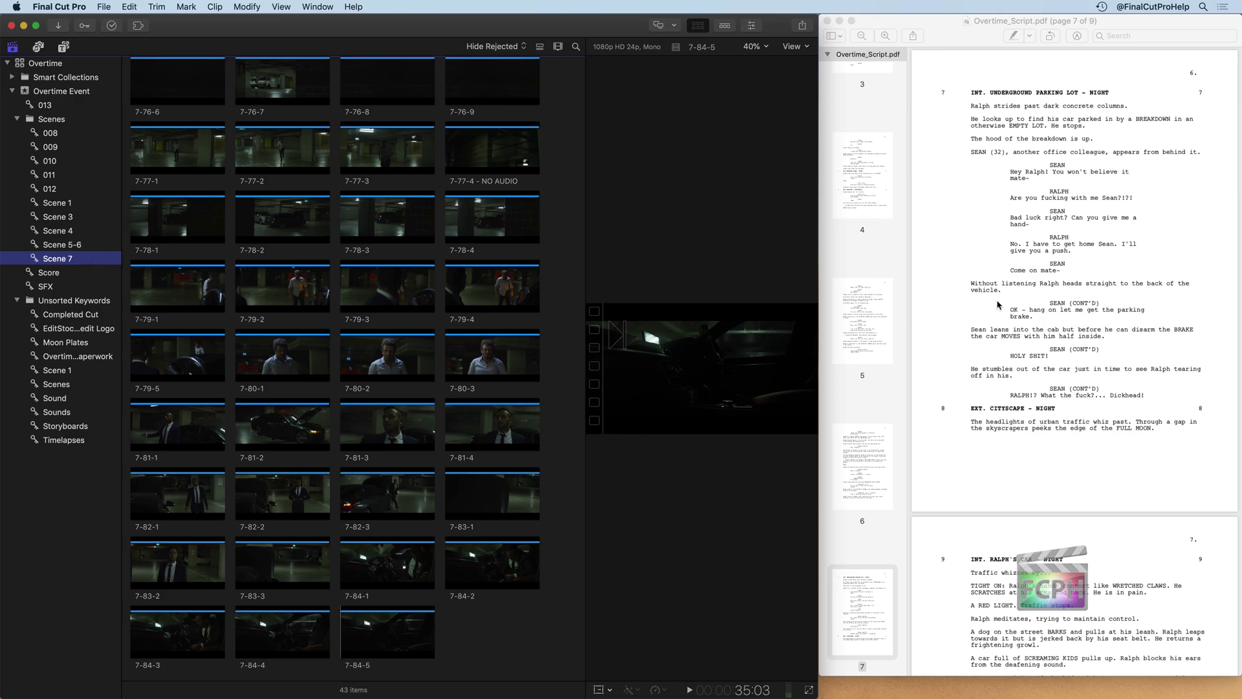
scroll(997, 305, "down", 5)
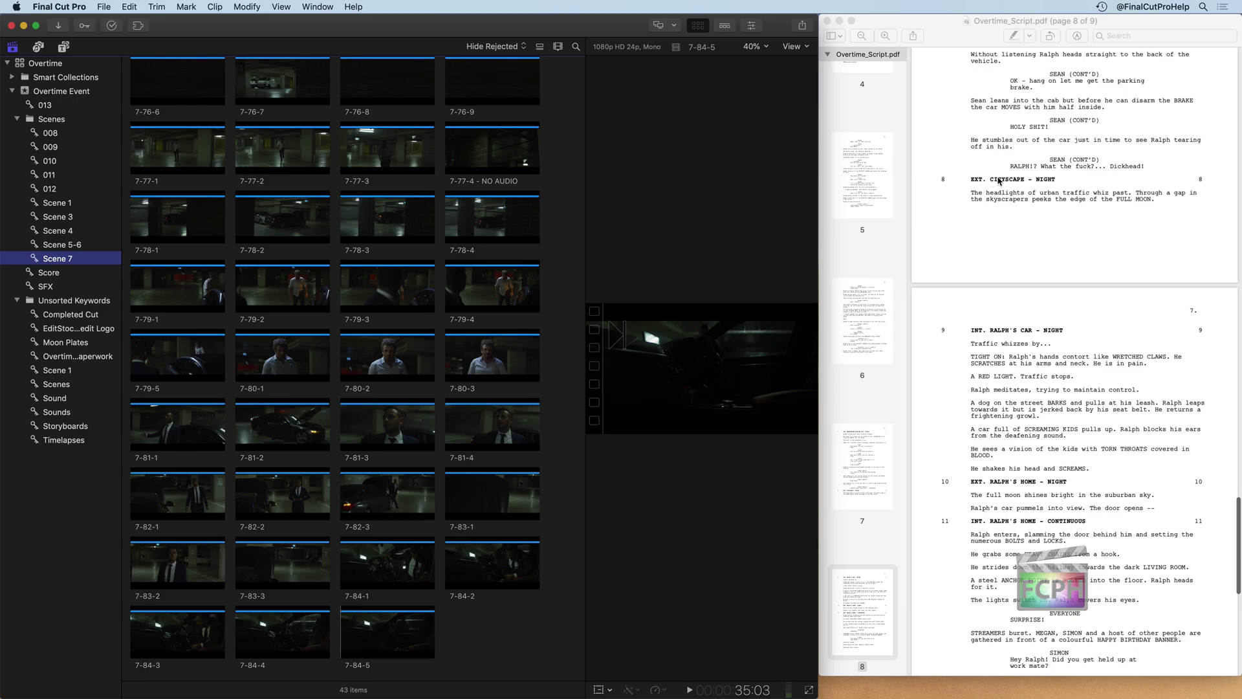
- Rename the 008 Driving keyword collection to 'Scene 8'
left_click(50, 133)
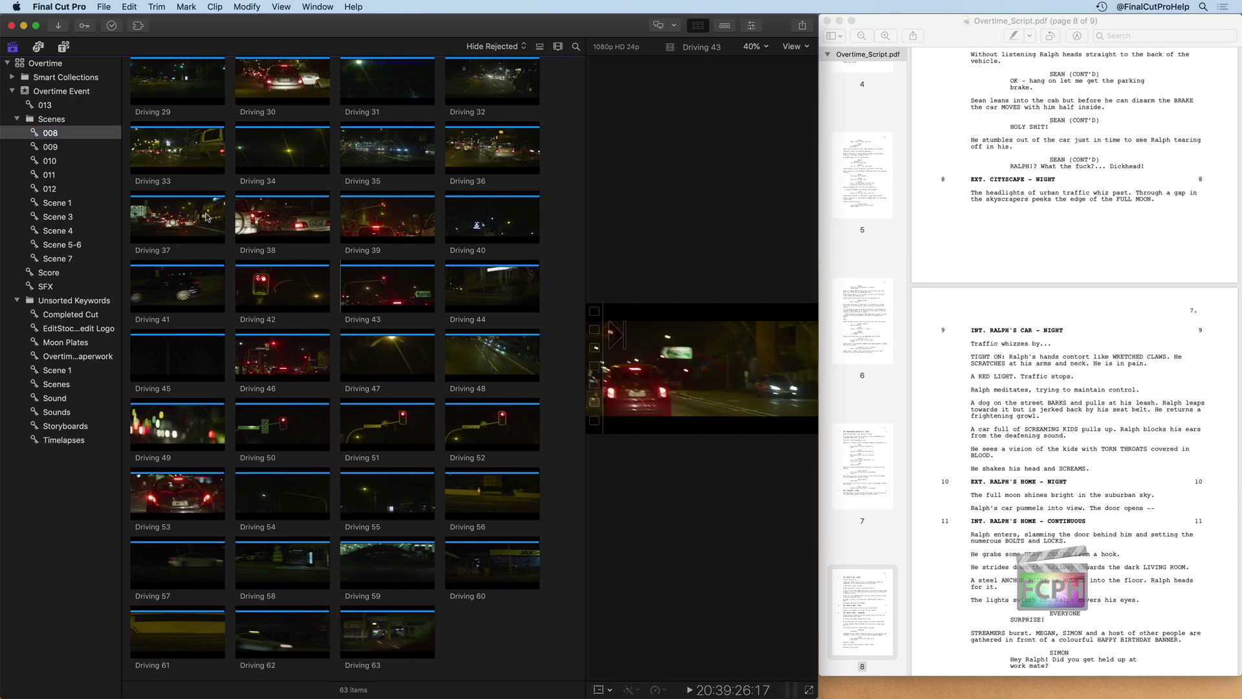
scroll(246, 218, "up", 10)
left_click(52, 136)
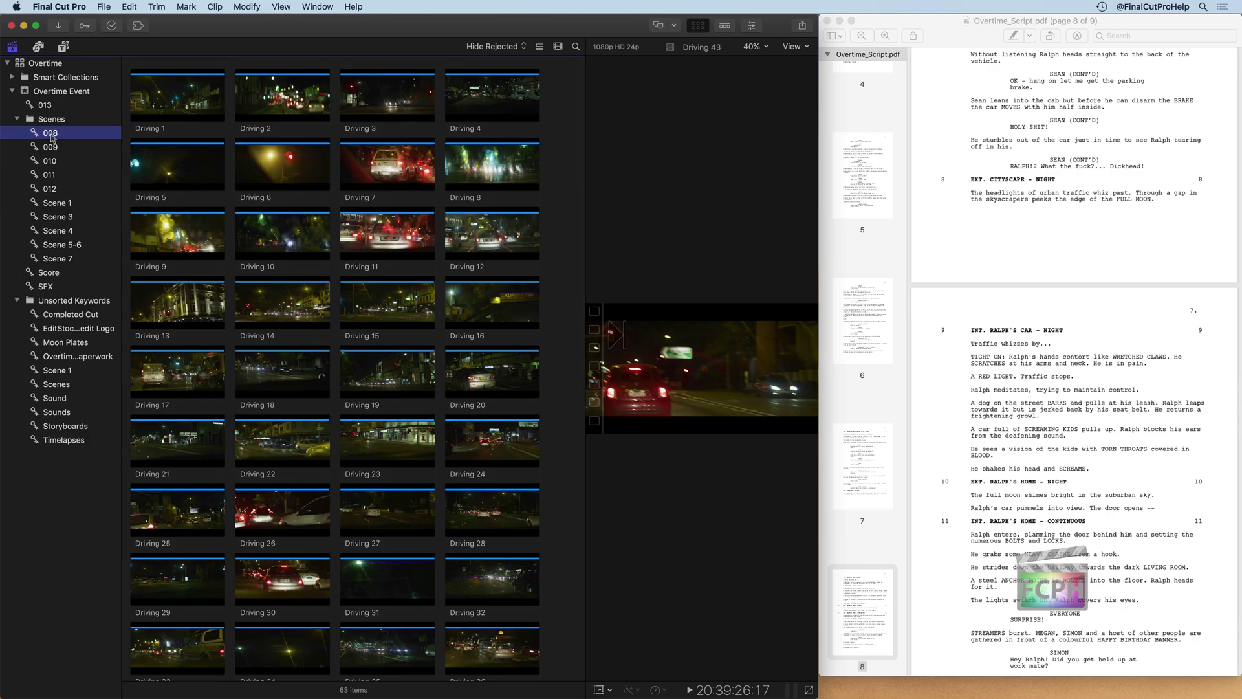
left_click(51, 133)
type("Scene 8")
key("Return")
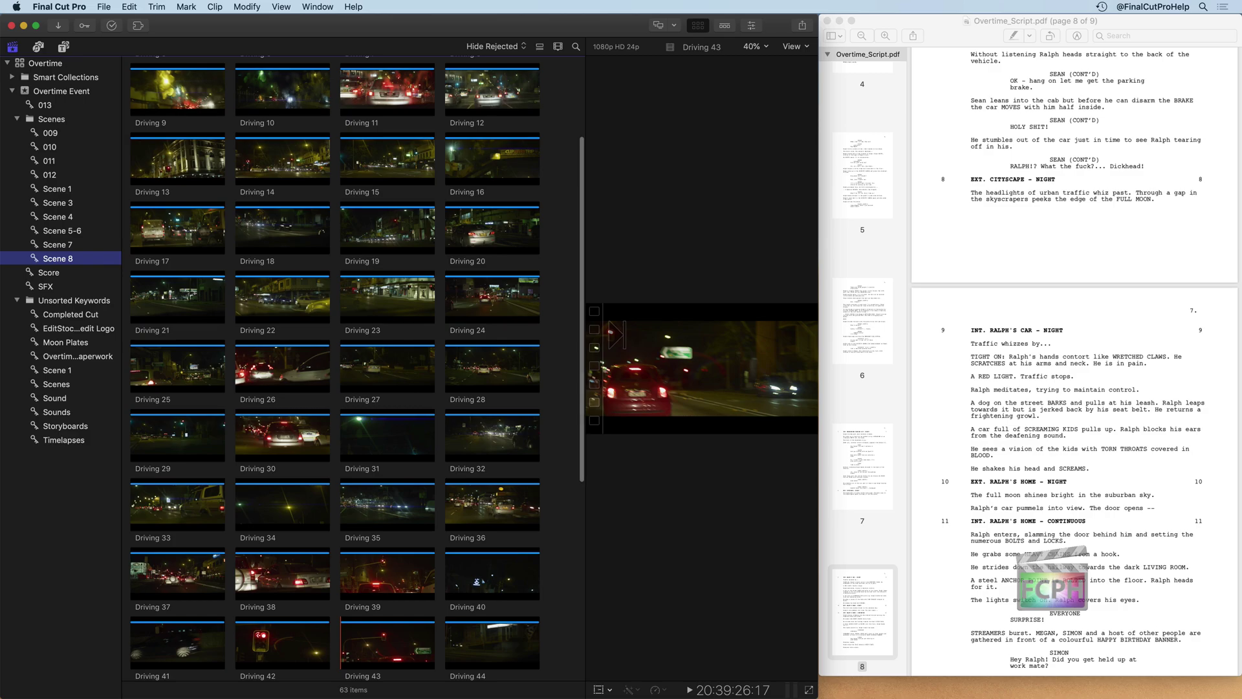
- Review the 009 collection's clips and enter 'Scene 9' as its new name
left_click(73, 133)
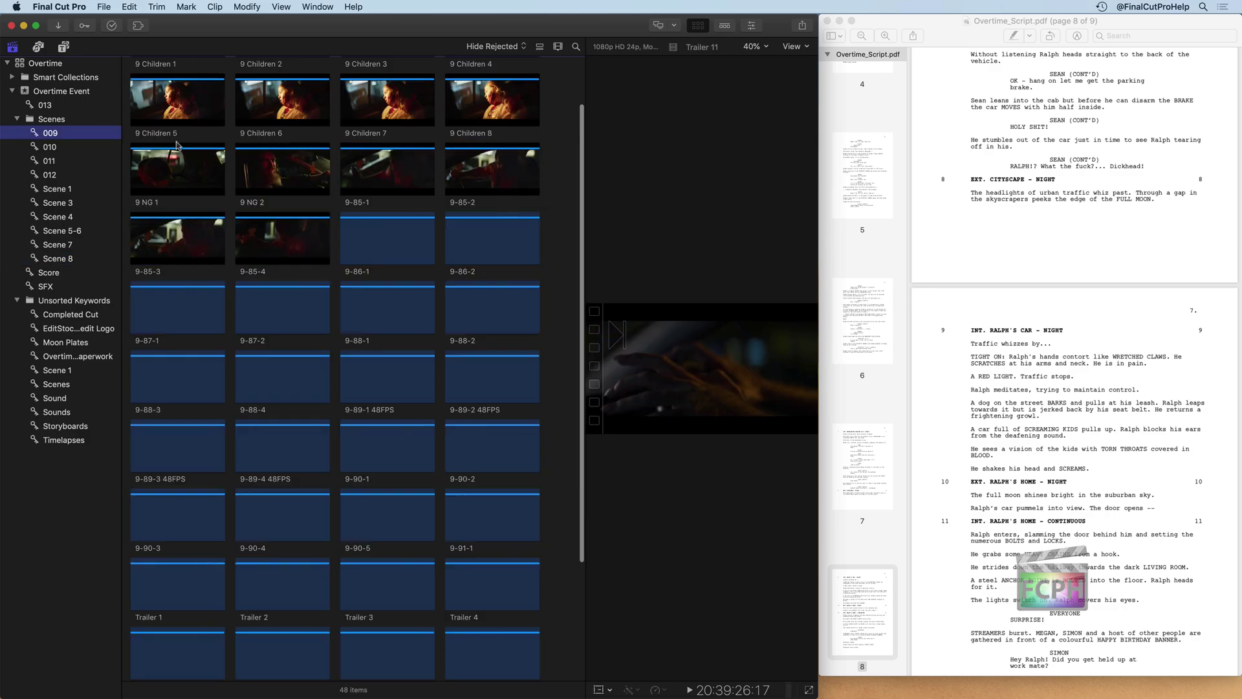
scroll(1068, 334, "down", 5)
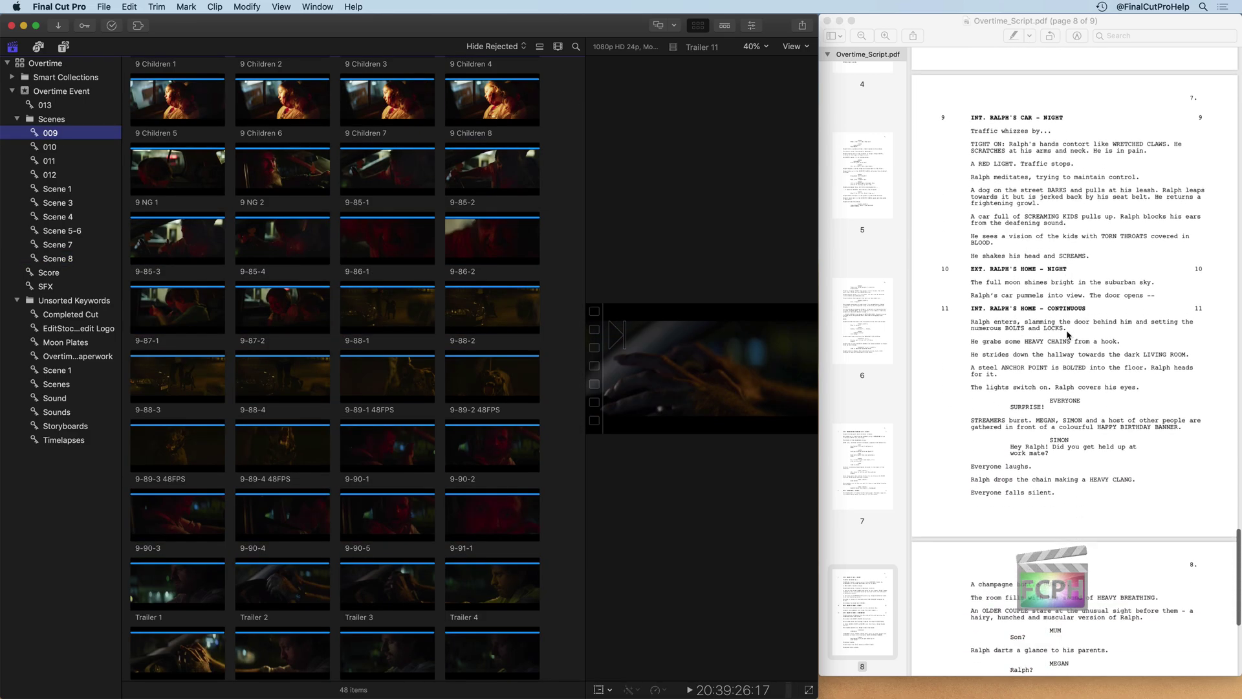
scroll(330, 176, "down", 5)
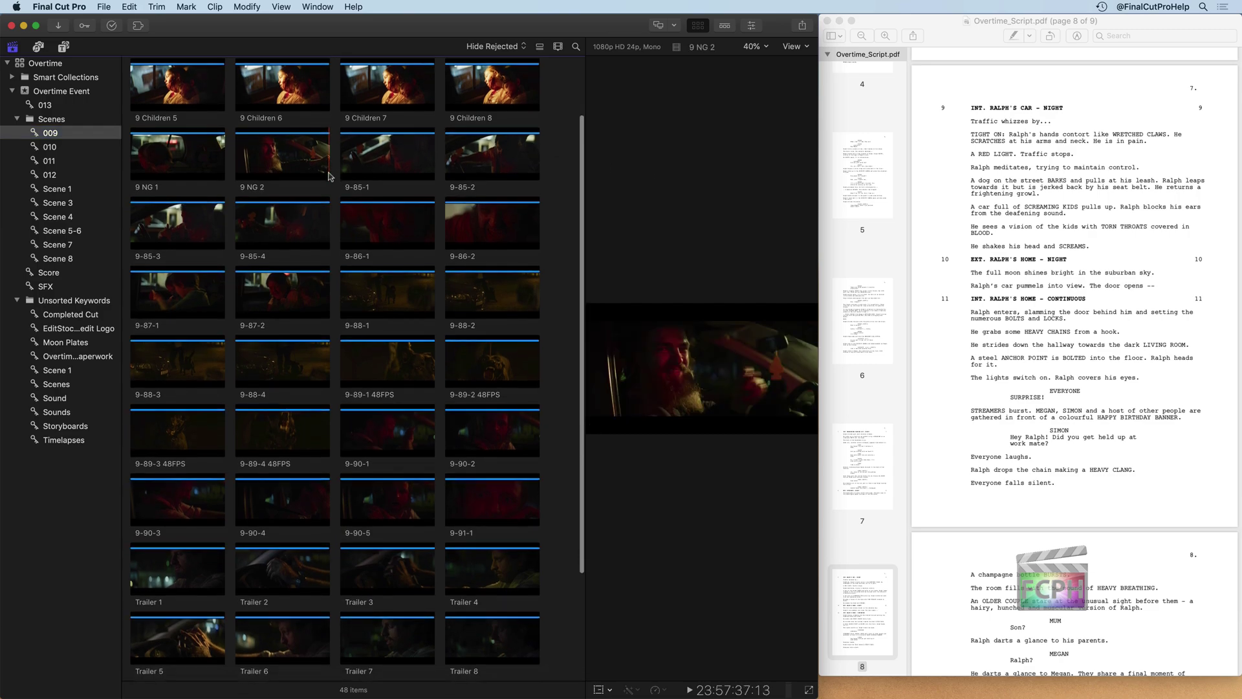
scroll(330, 176, "down", 1)
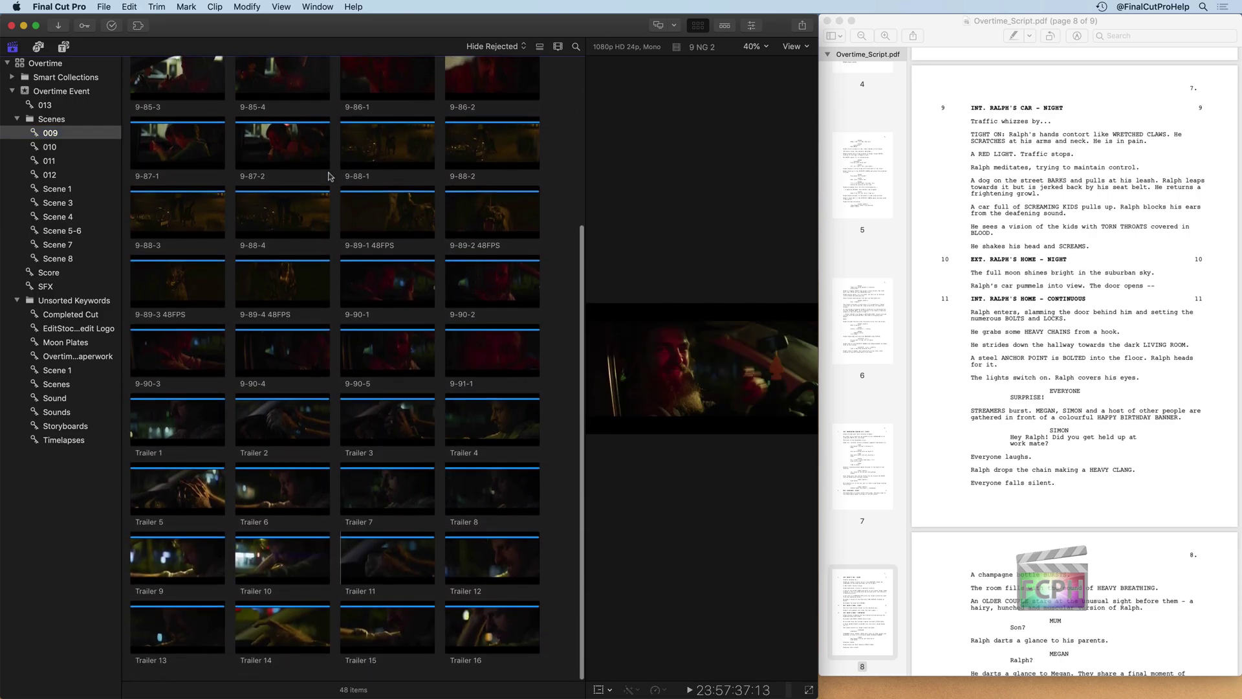
scroll(330, 176, "up", 10)
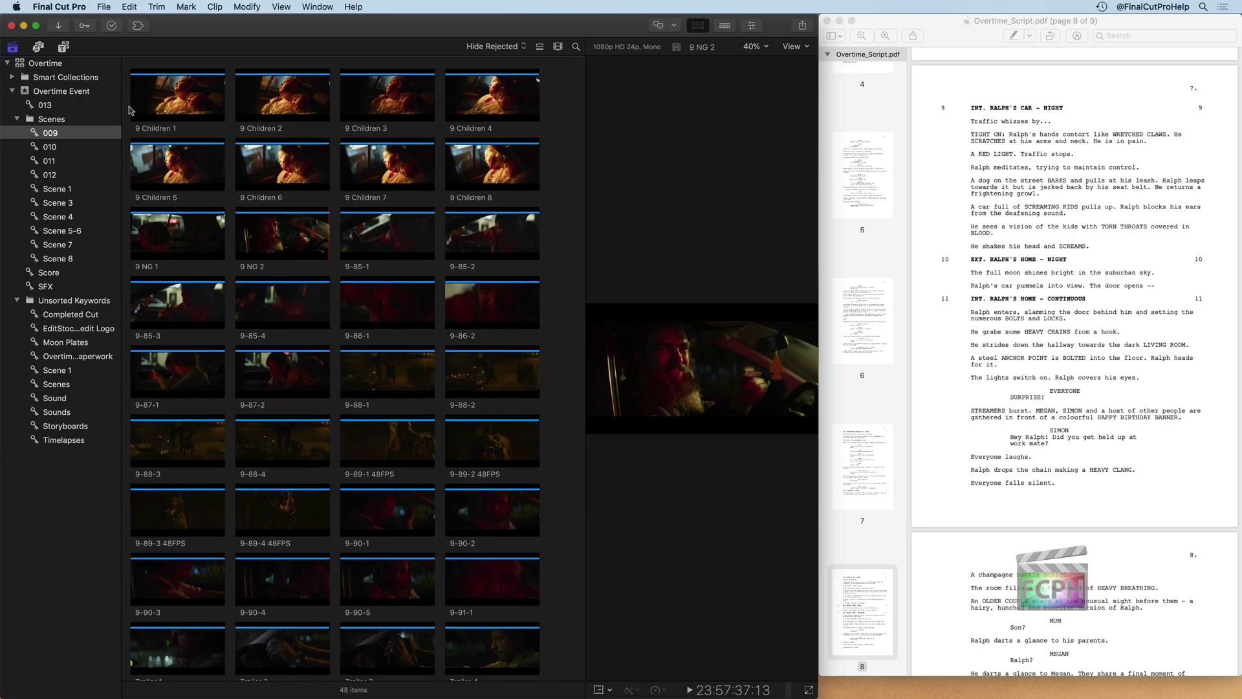
left_click(51, 134)
left_click(50, 133)
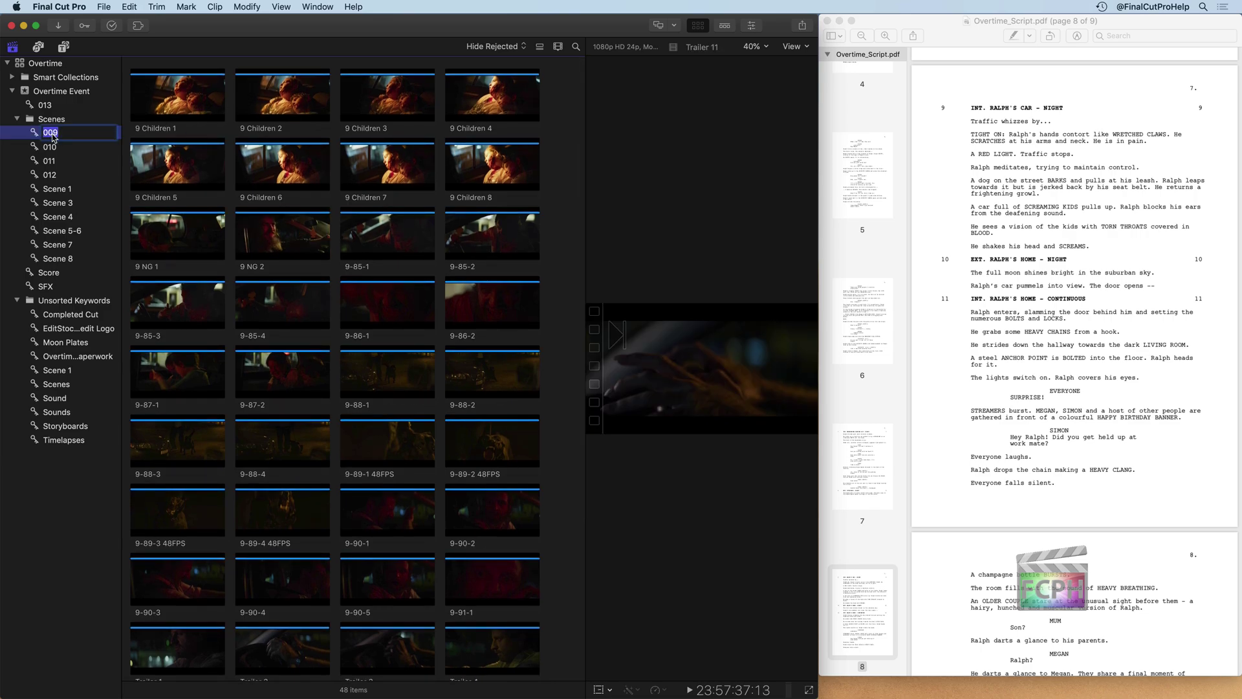
type("Scene 9")
- Commit the 'Scene 9' name and rename the three-clip 010 collection to 'Scene 10'
key("Return")
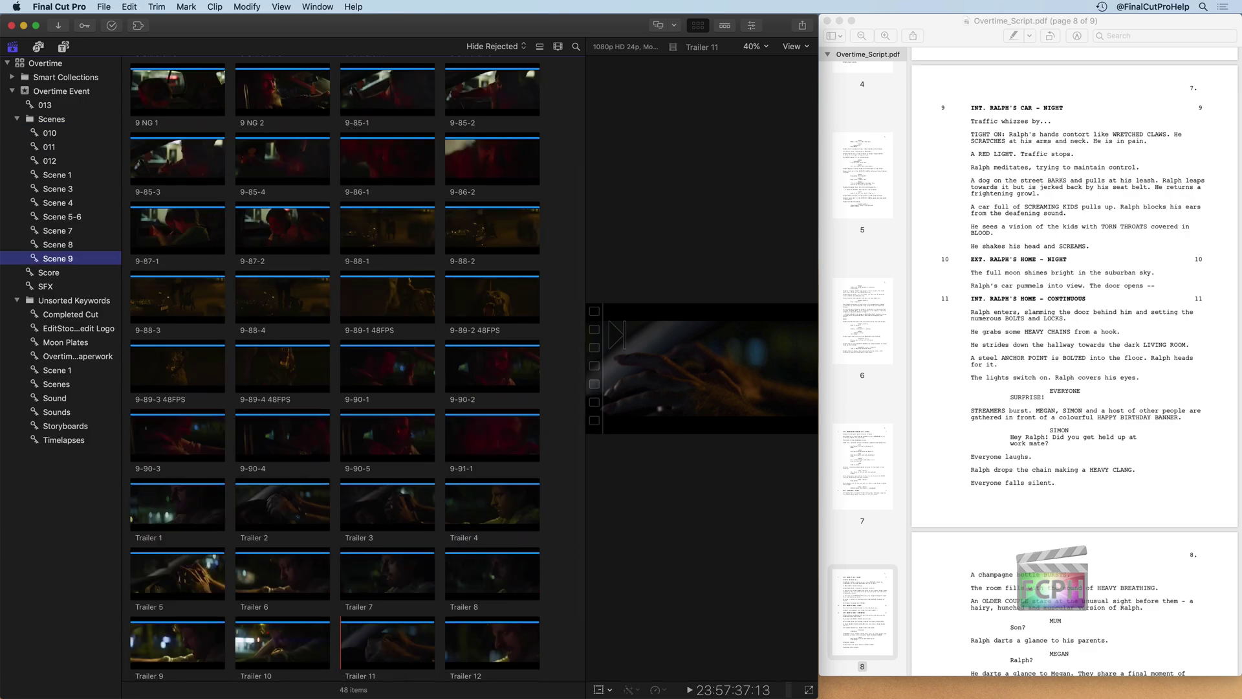
left_click(50, 133)
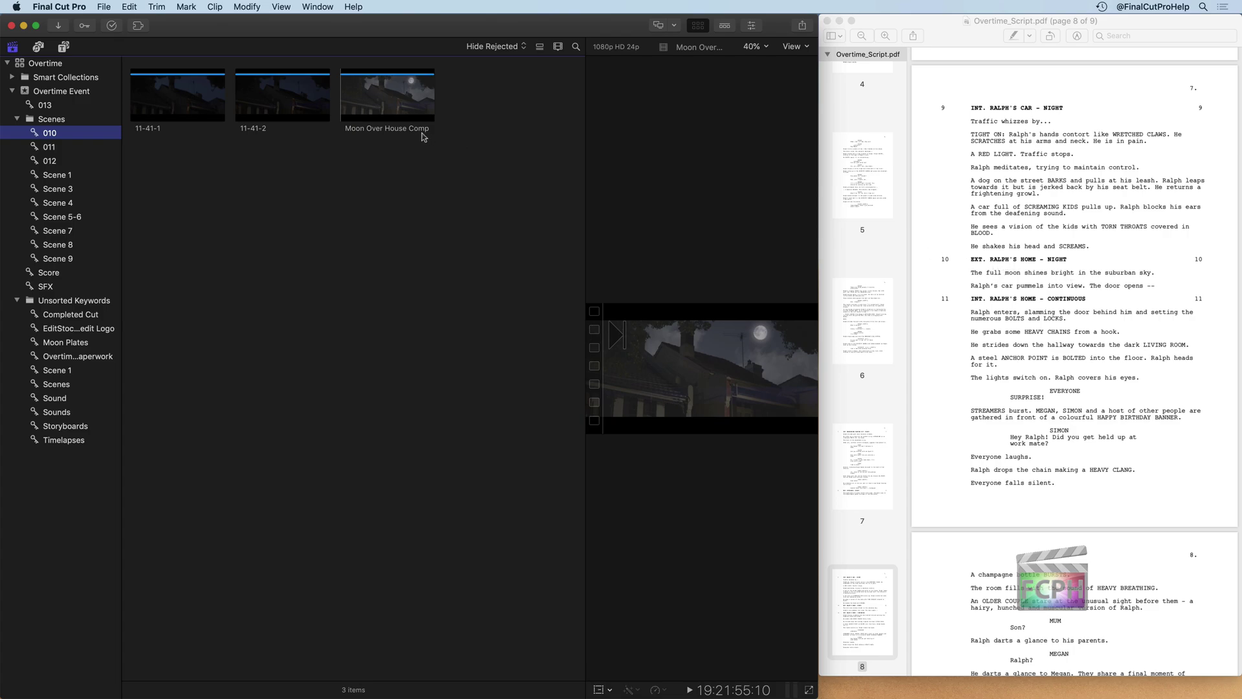
left_click(332, 111)
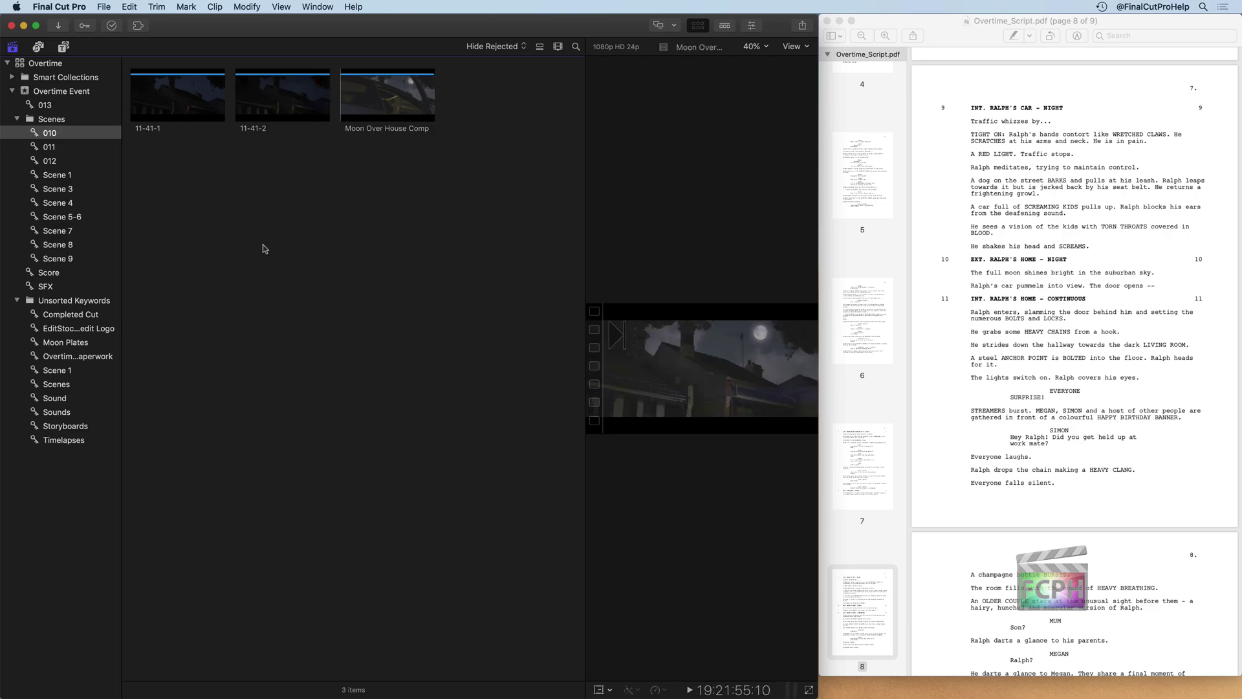
left_click(51, 133)
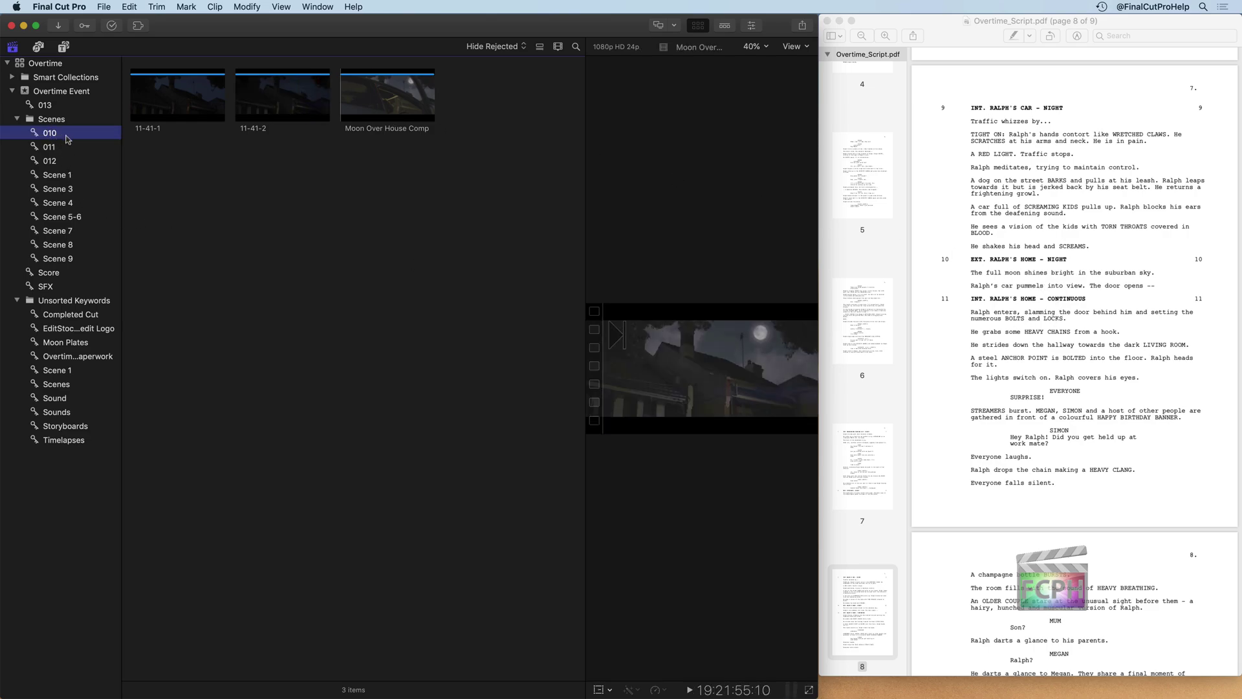
type("Scene")
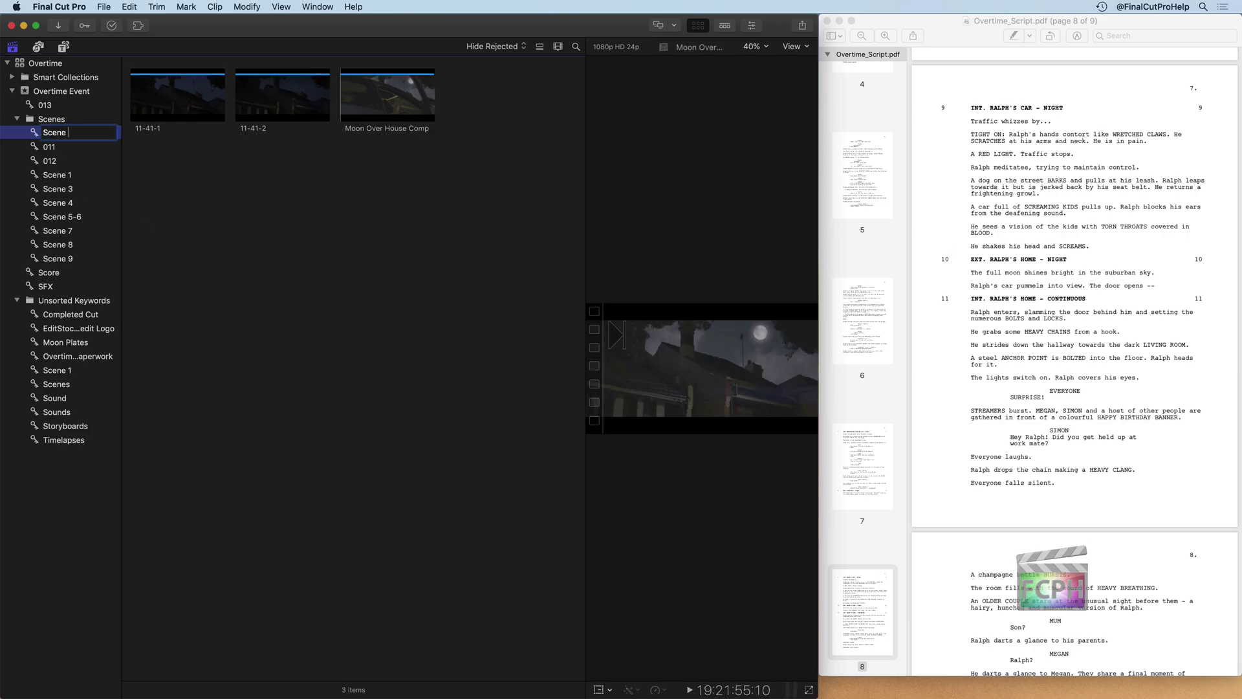
key("Return")
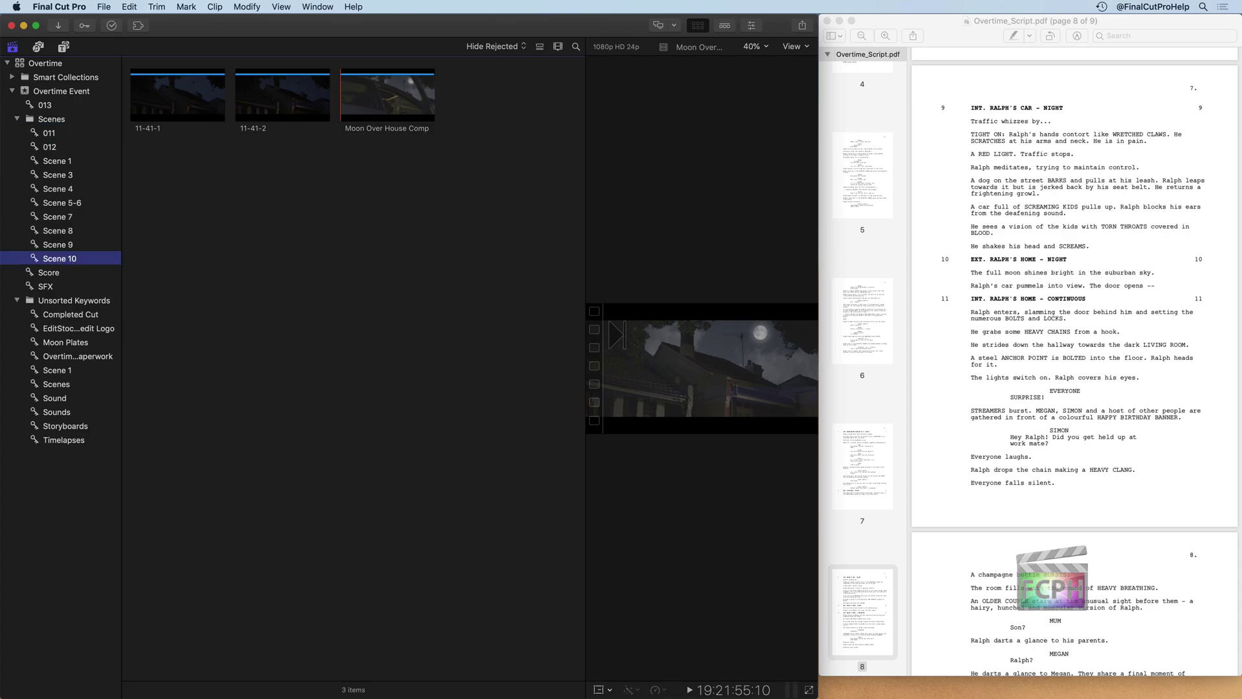
- Show the 011 collection's 34 clips beside script scene 11, INT. RALPH'S HOME
left_click(77, 136)
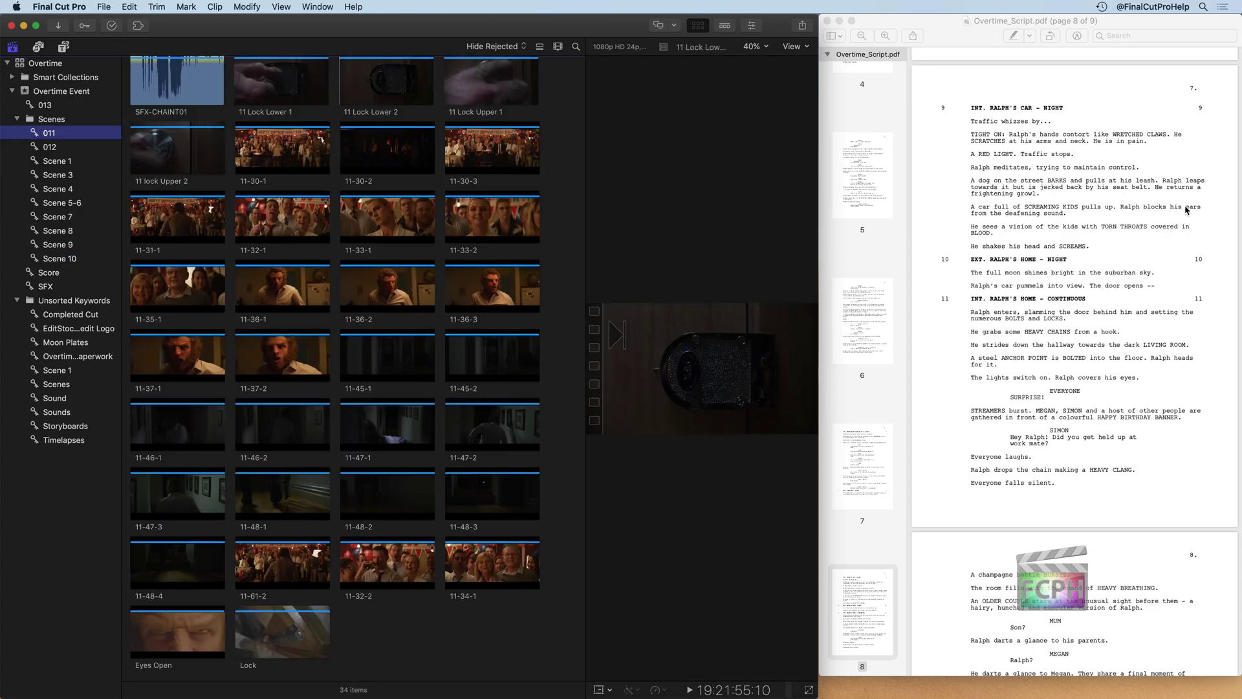
scroll(1046, 319, "down", 1)
scroll(1046, 320, "down", 5)
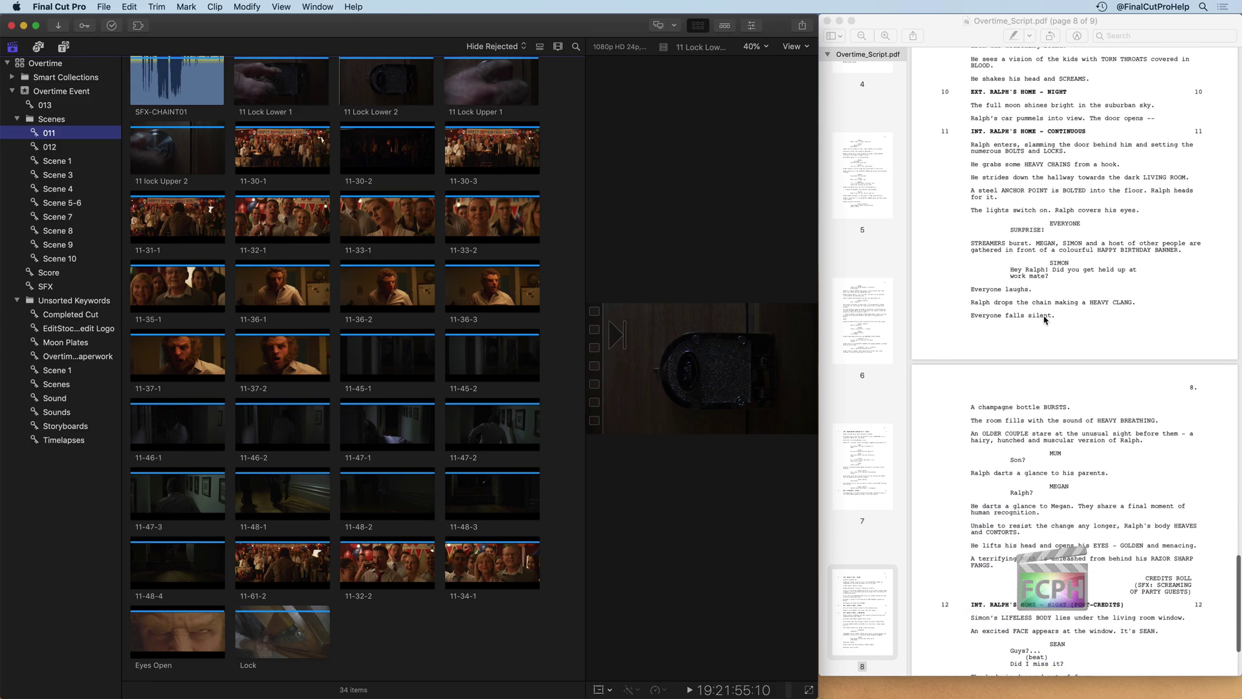
scroll(1045, 319, "down", 1)
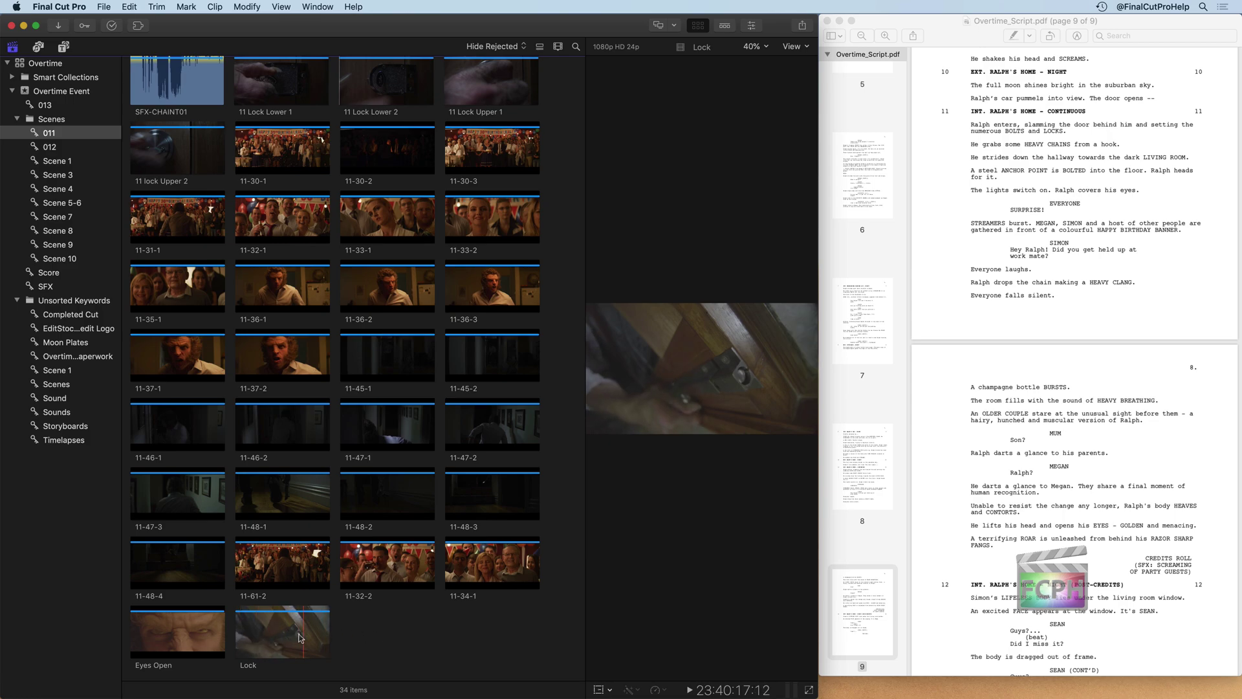
- Change the Lock 1 and Lock 2 keyword from 013 to 011, bringing 011 to 36 clips
left_click(63, 105)
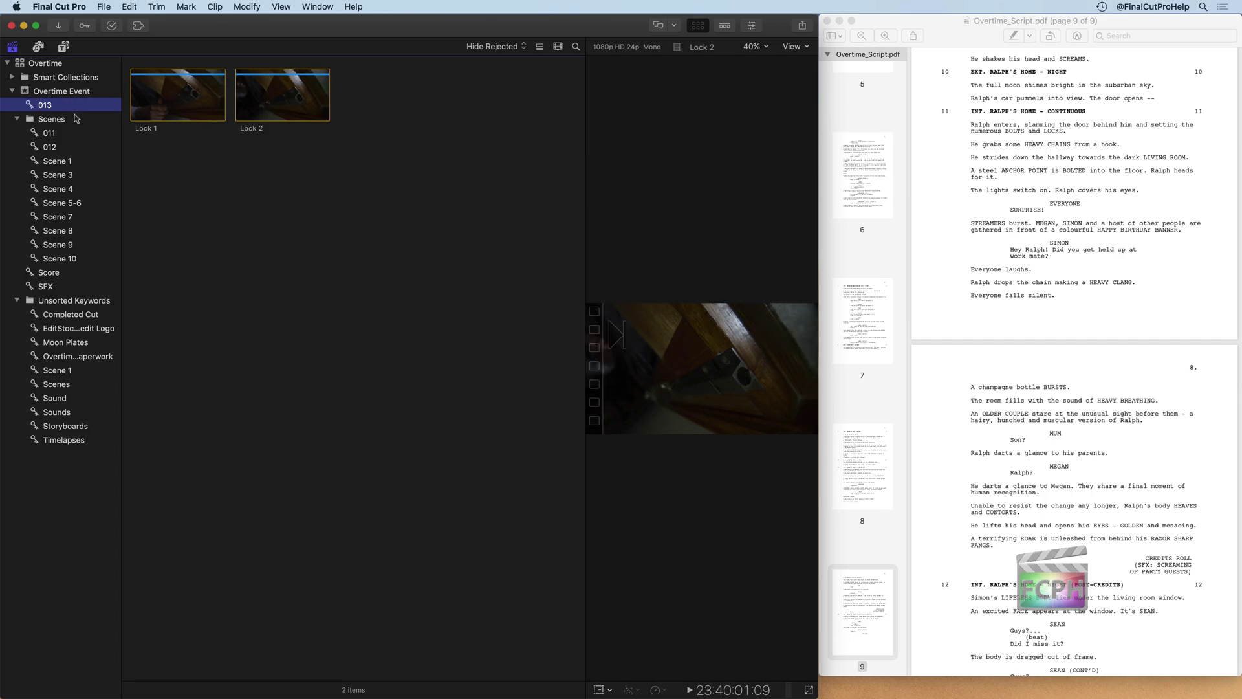
left_click_drag(401, 135, 133, 71)
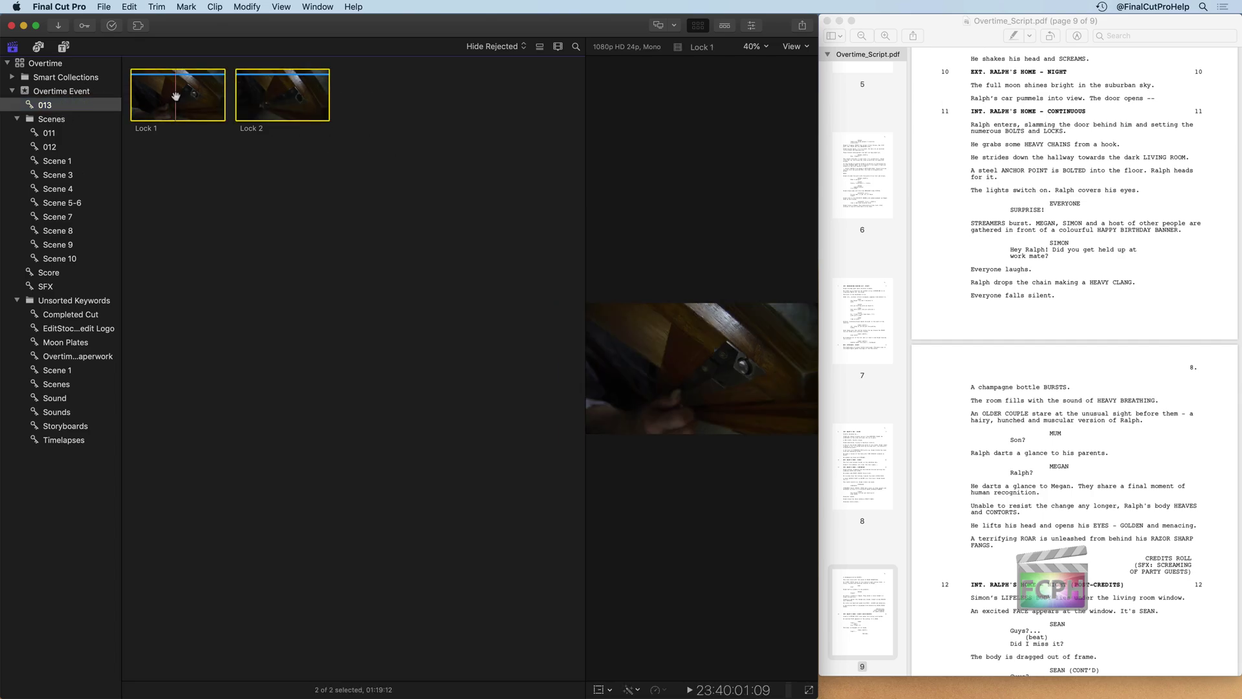
key("super+k")
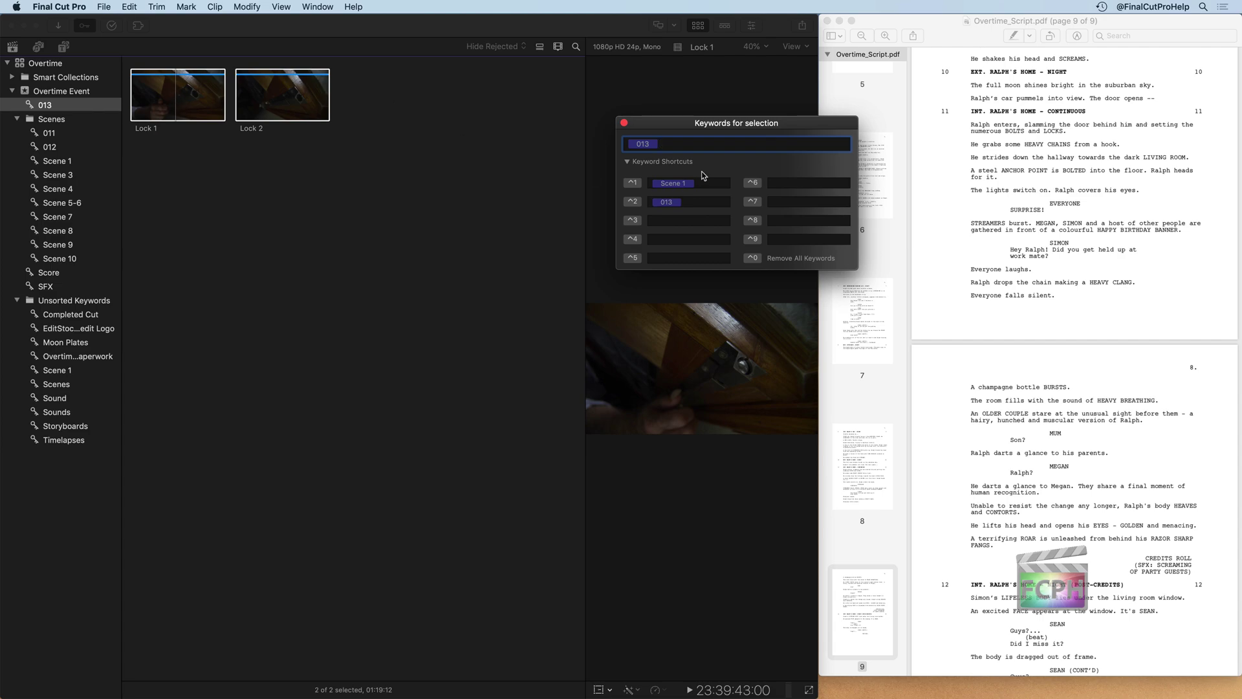
key("BackSpace")
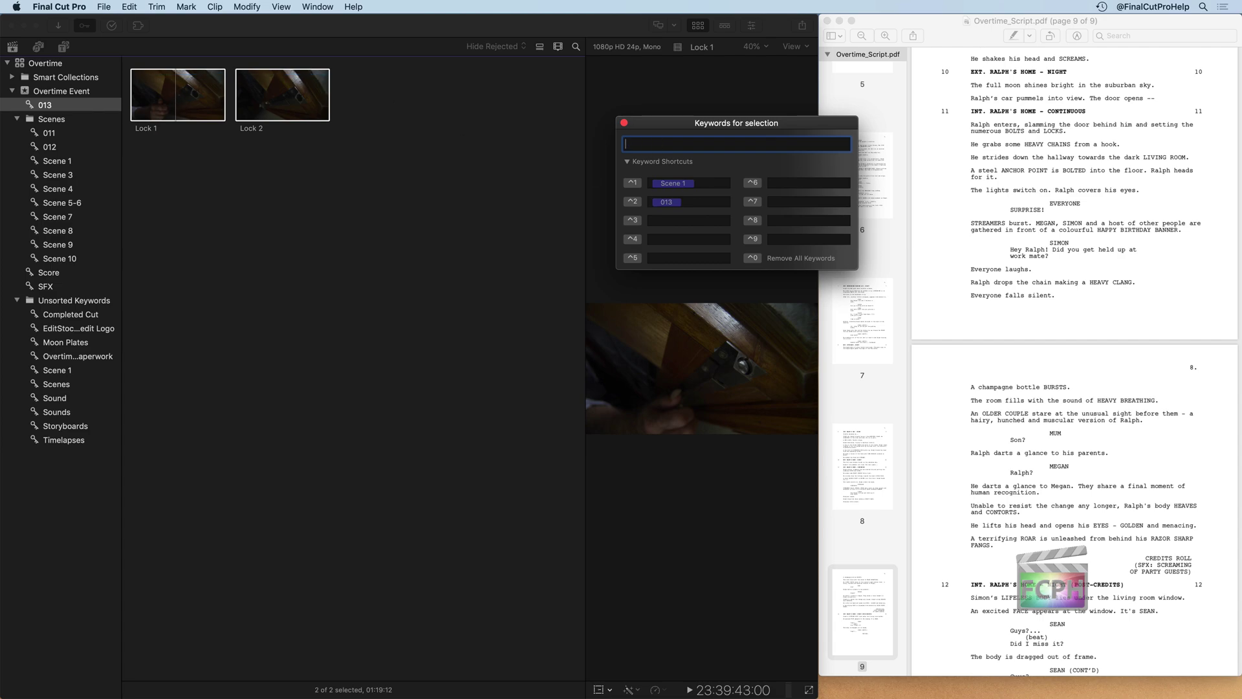
type("011")
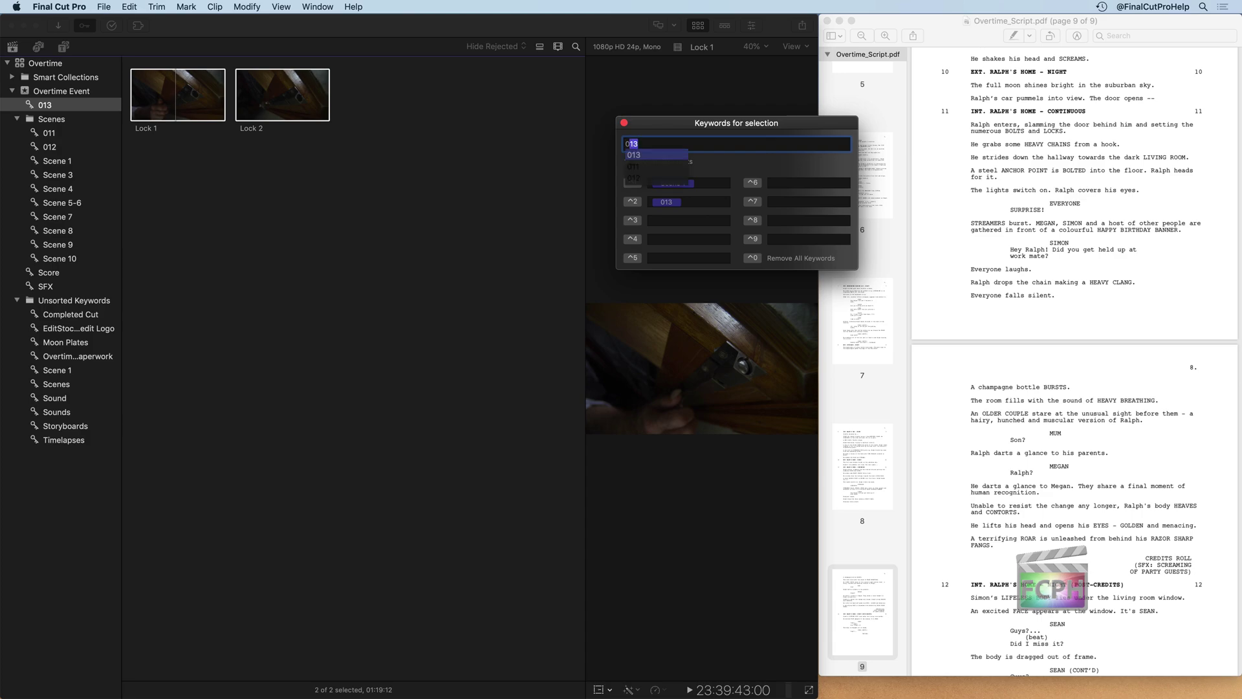
key("Return")
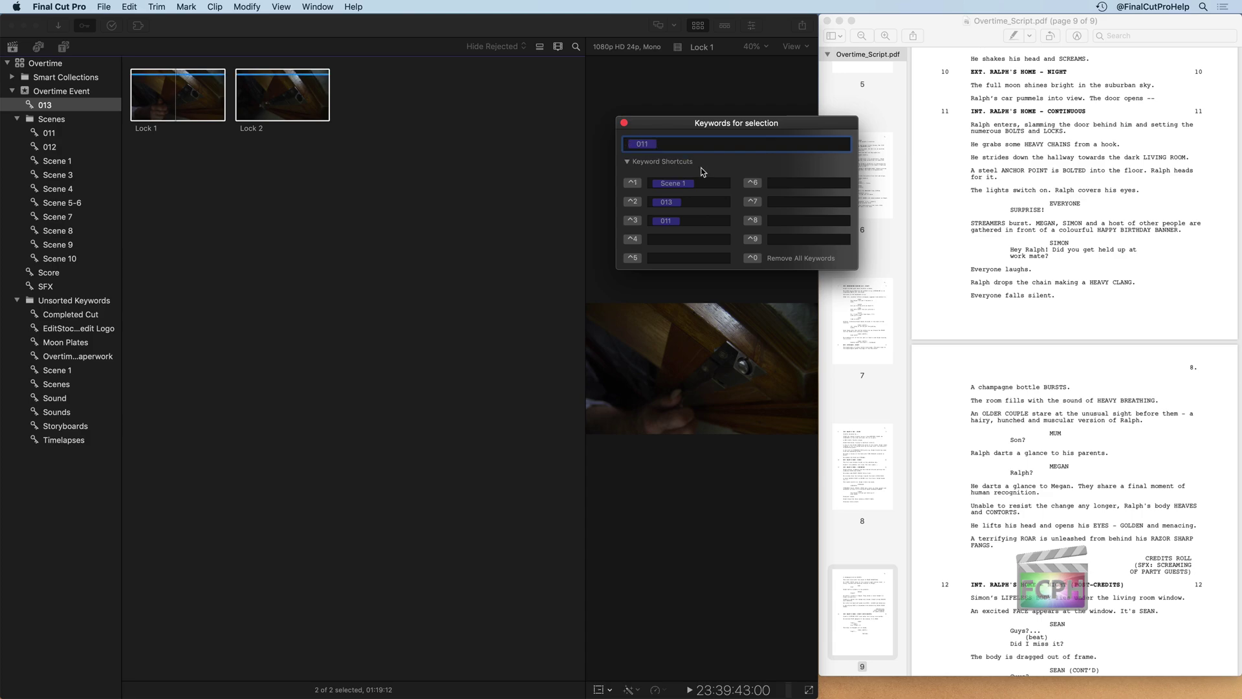
left_click(624, 123)
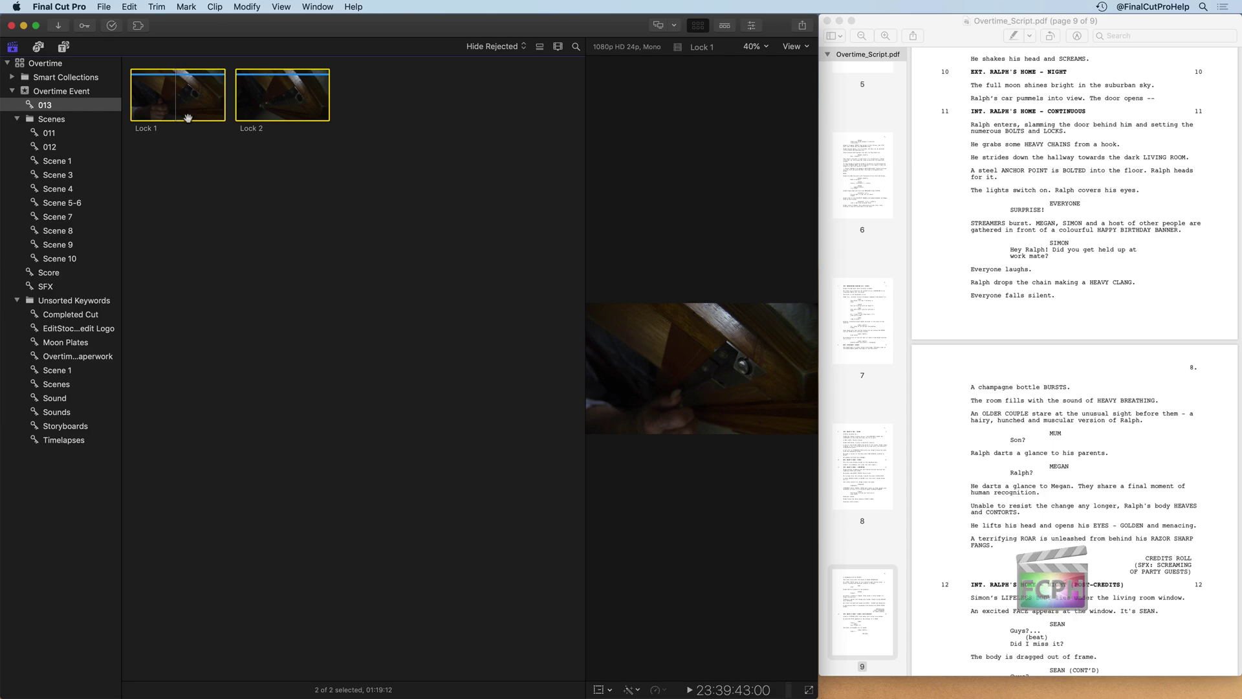
left_click(92, 133)
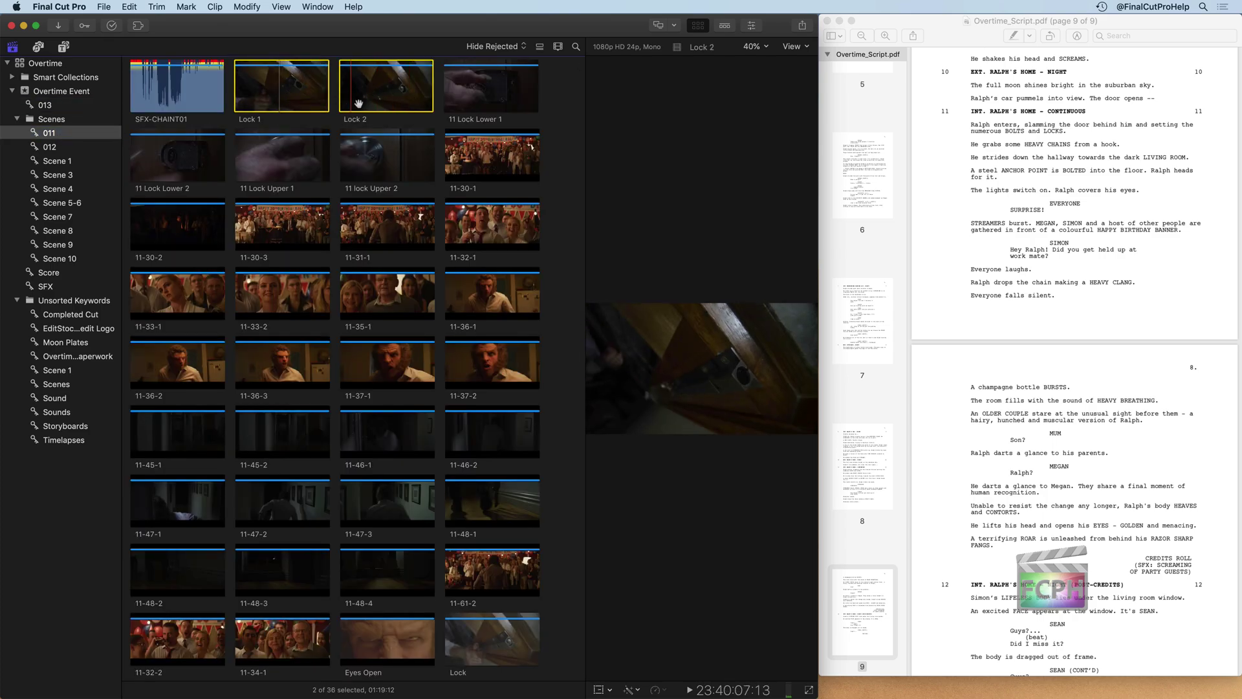
- Rename the 36-clip 011 keyword collection to 'Scene 11'
scroll(388, 362, "down", 1)
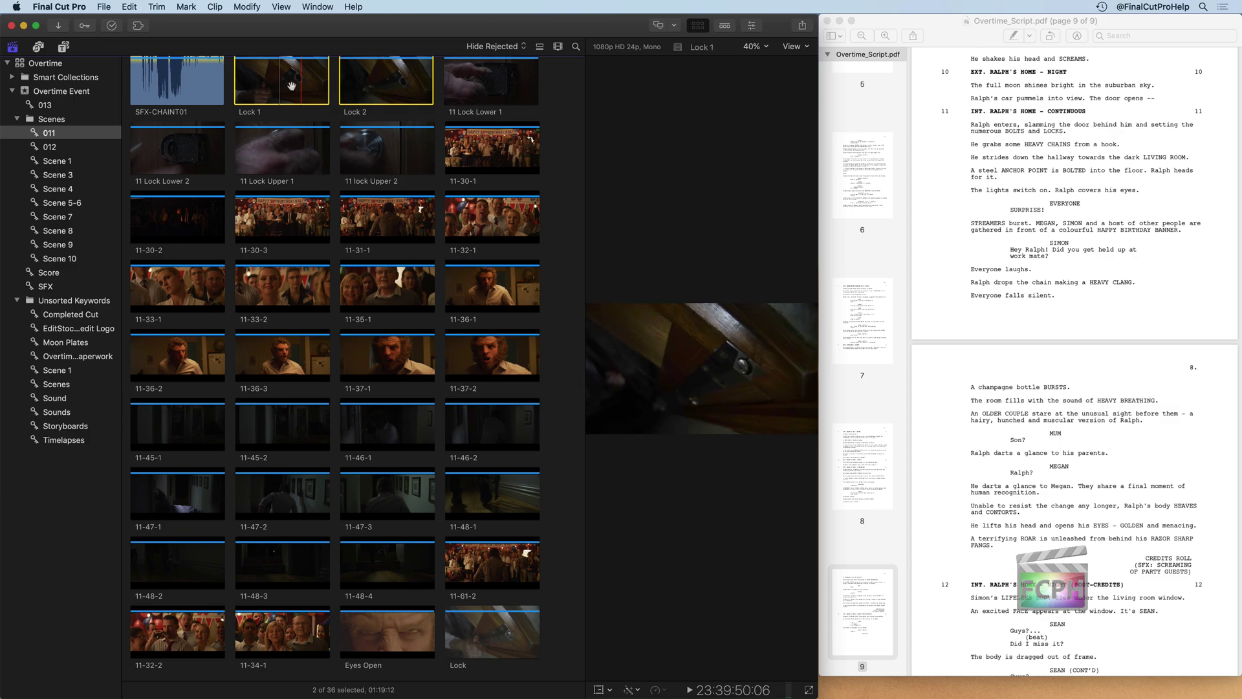
scroll(292, 87, "up", 2)
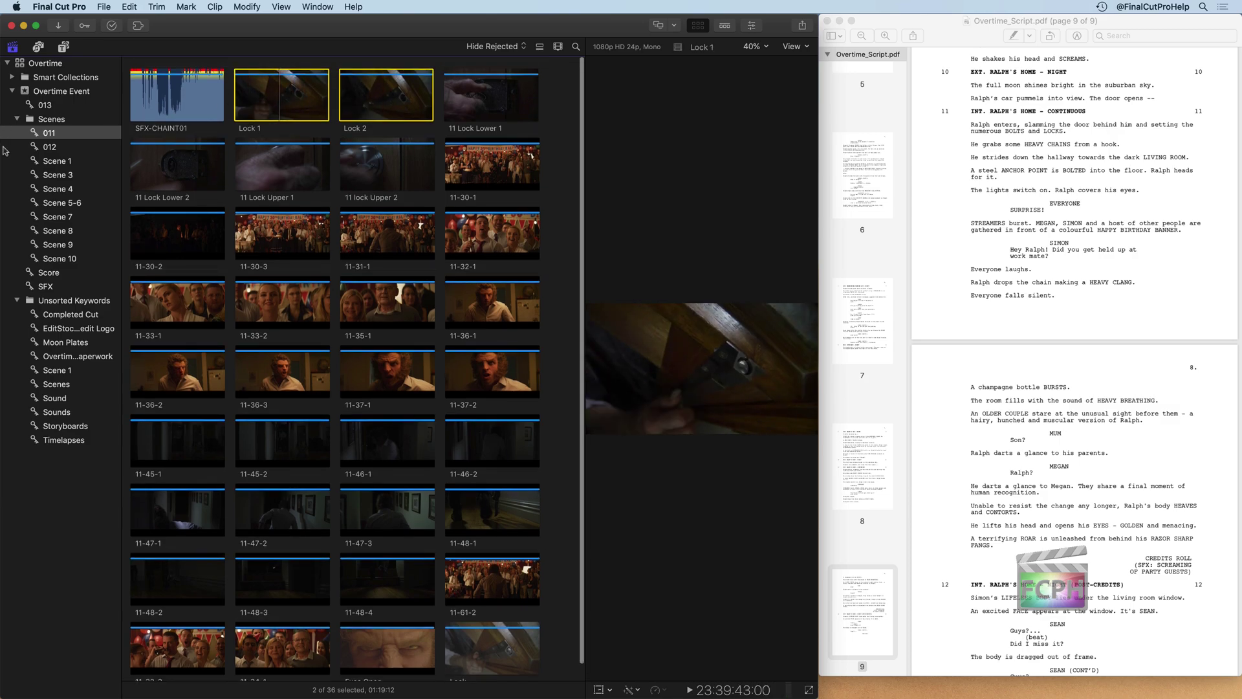
left_click(48, 137)
left_click(58, 140)
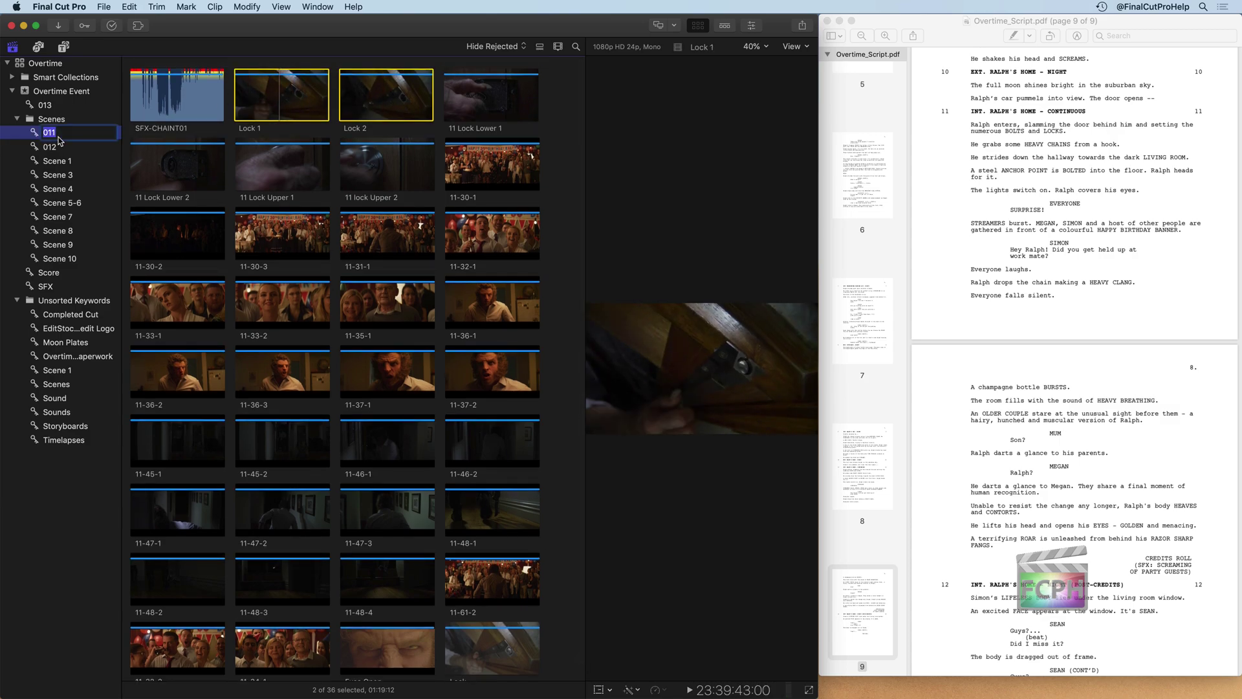
type("Scene")
key("Return")
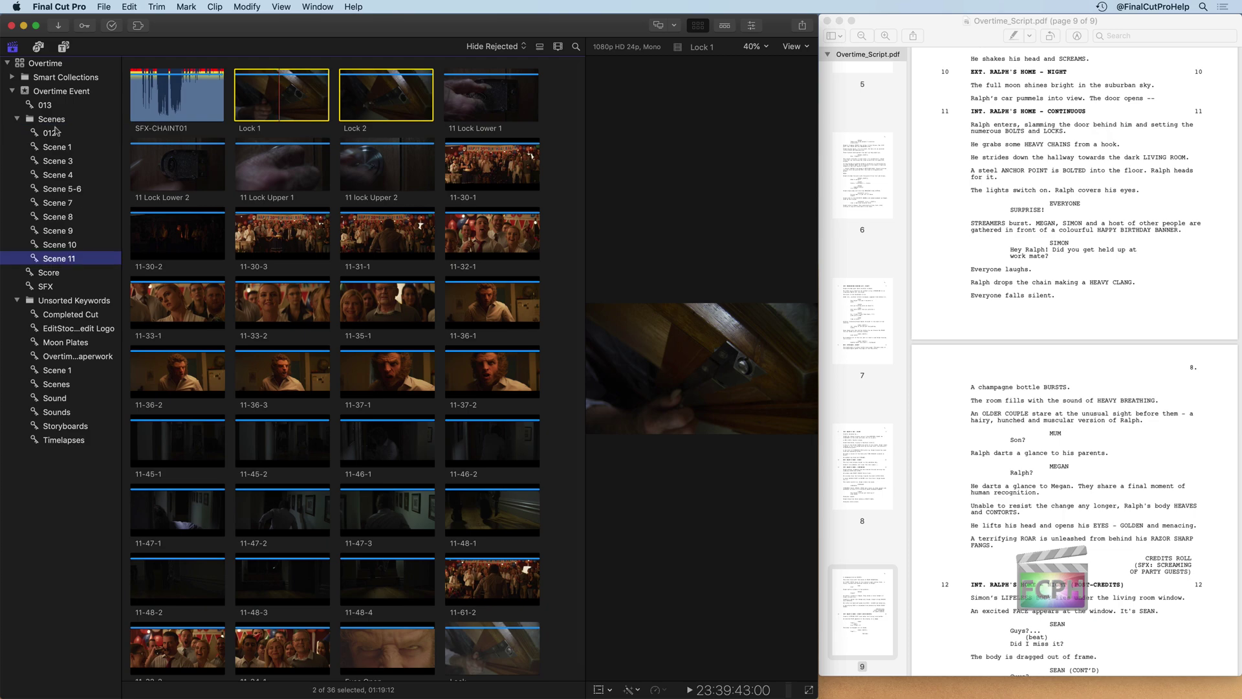
left_click(63, 136)
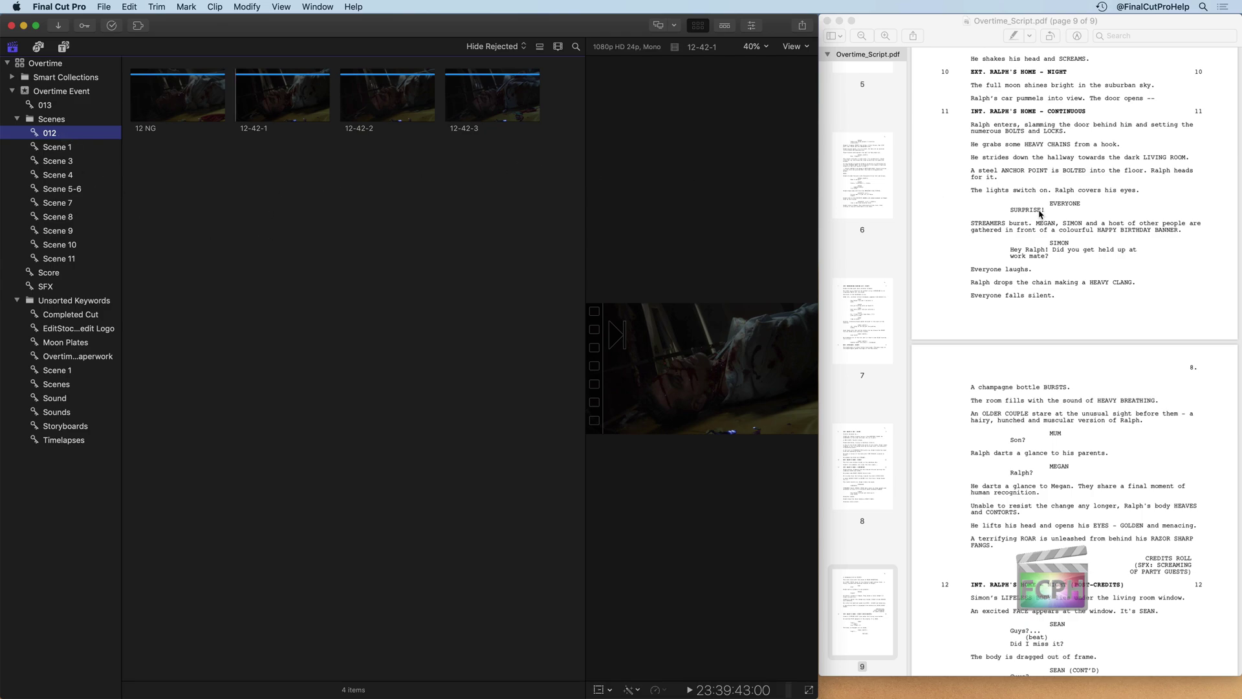
- After checking the script's end and the 12 NG clip, rename 012 to 'Scene 12'
scroll(1040, 214, "down", 5)
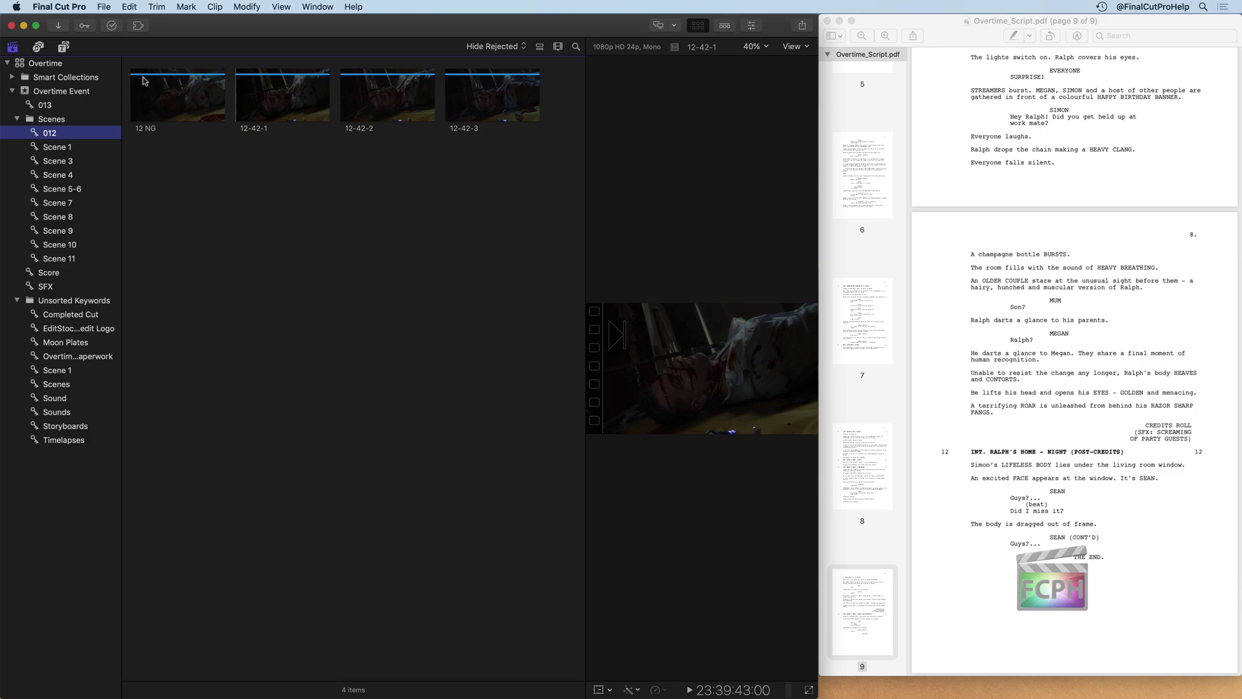
left_click(150, 103)
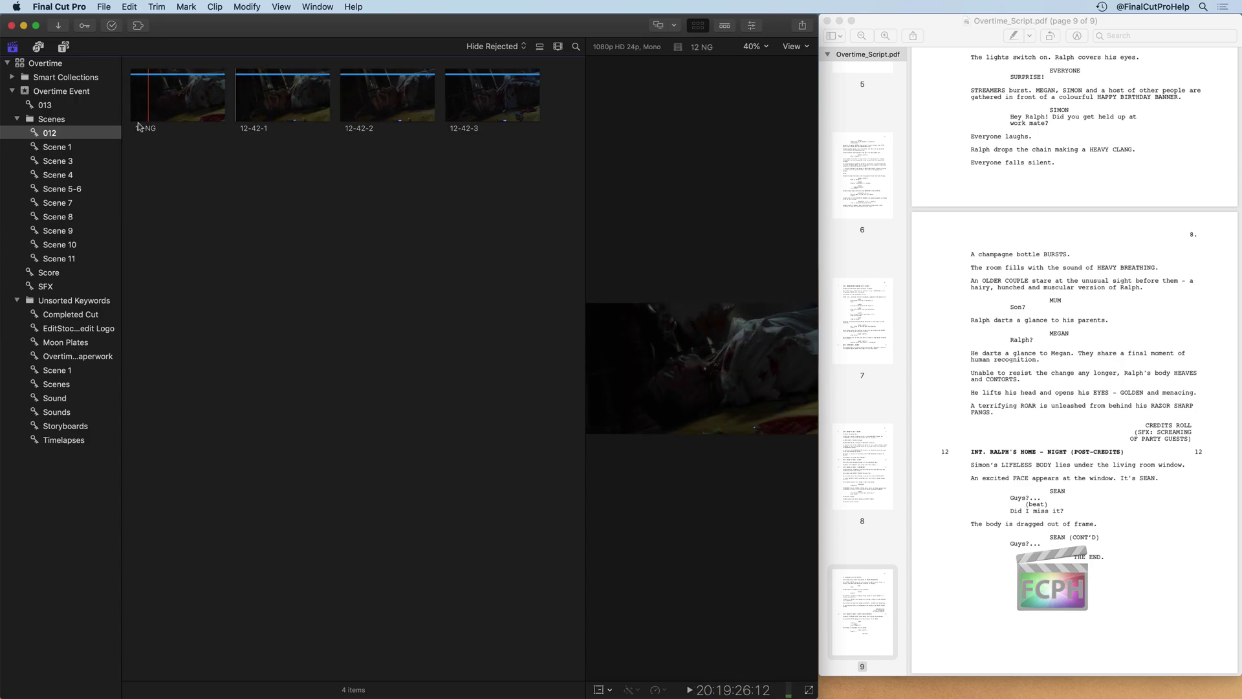
left_click(53, 132)
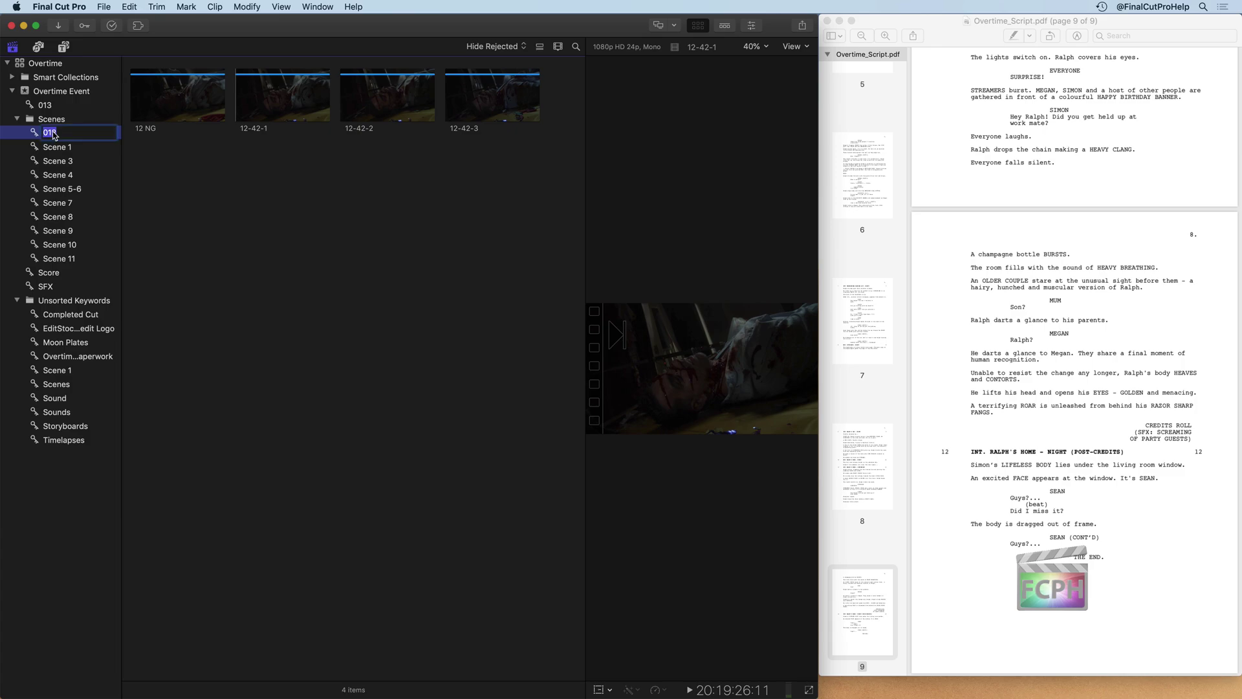
type("Scene")
key("Return")
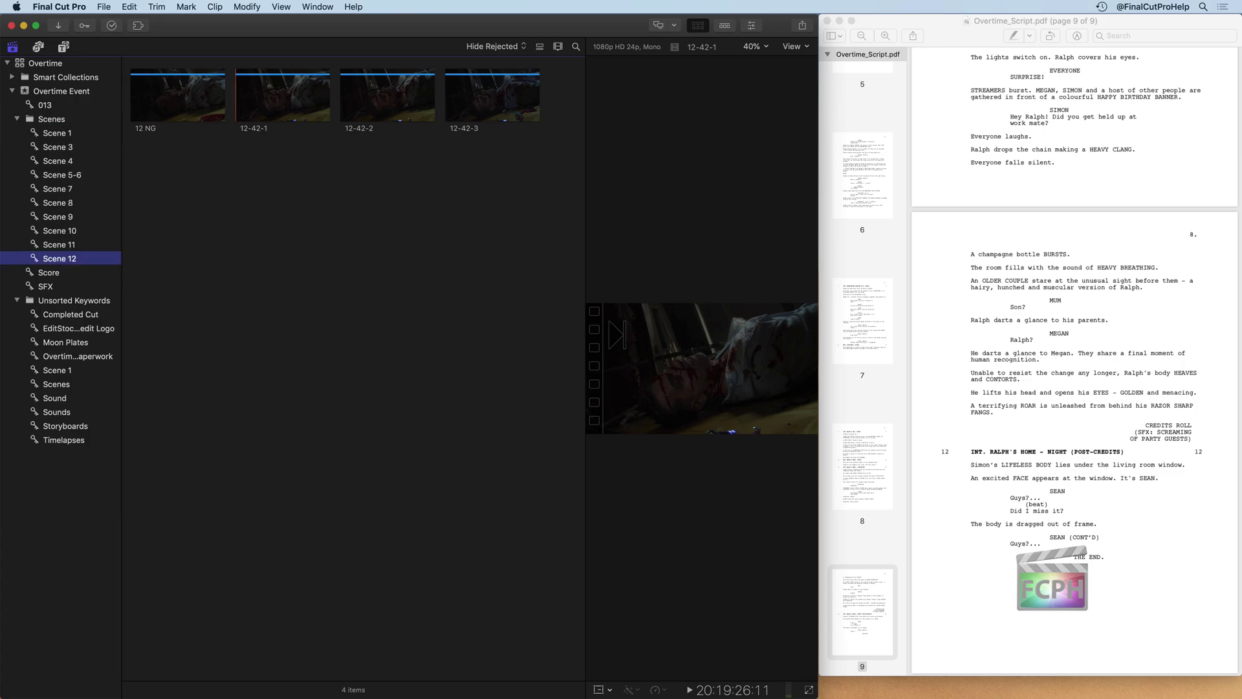
- Delete the empty 013 keyword collection with Cmd-Delete, then check Scene 1's clips
left_click(47, 105)
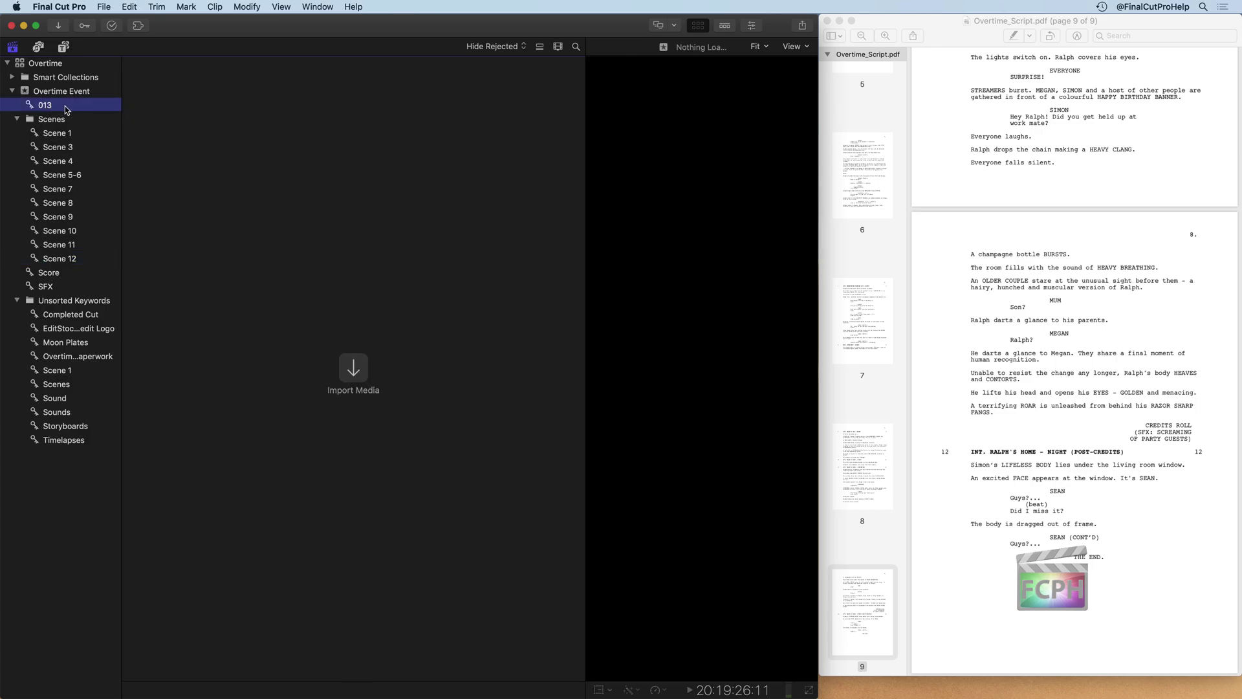
key("super+BackSpace")
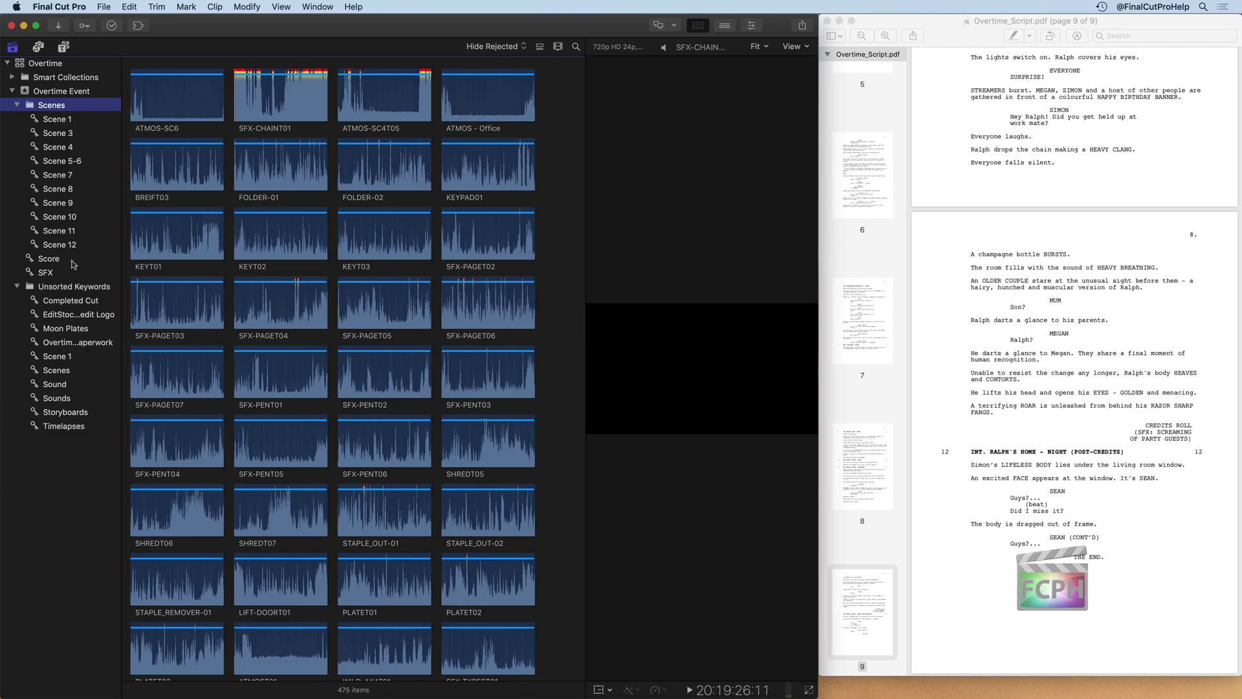
left_click(76, 119)
- Review Scenes 3 and 4, collapse Unsorted Keywords, then browse Scene 1, Scene 5-6 and all 475 Scenes clips
left_click(75, 133)
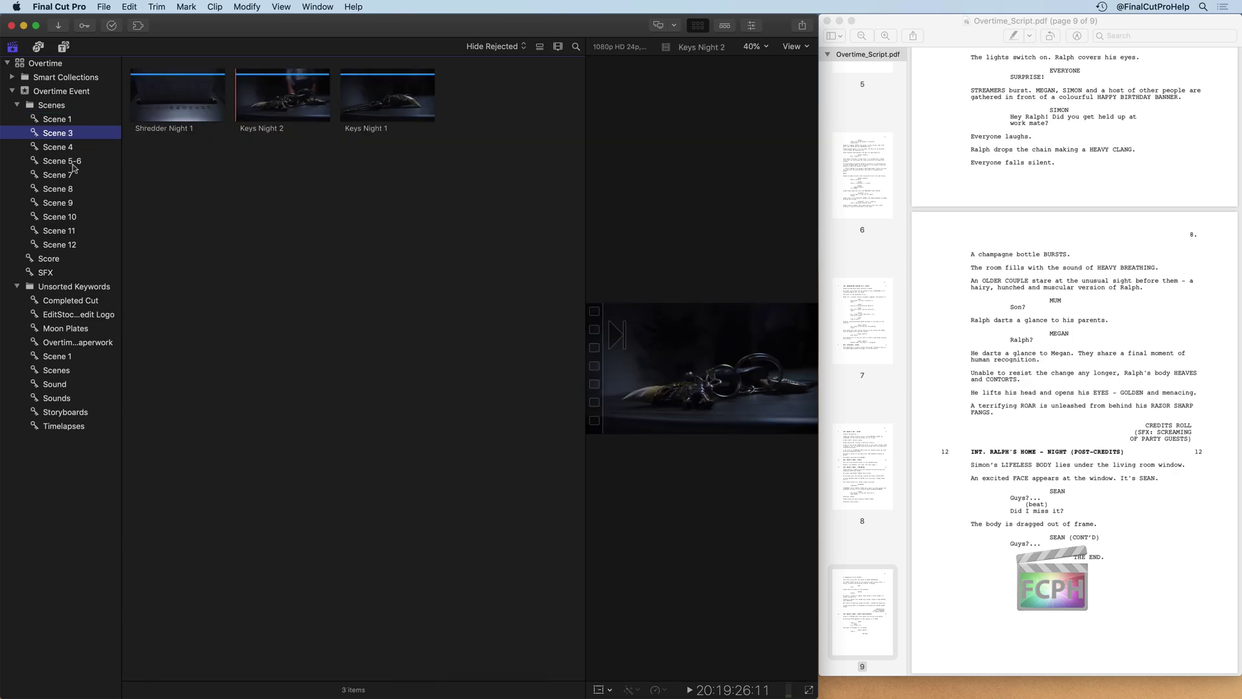
left_click(78, 149)
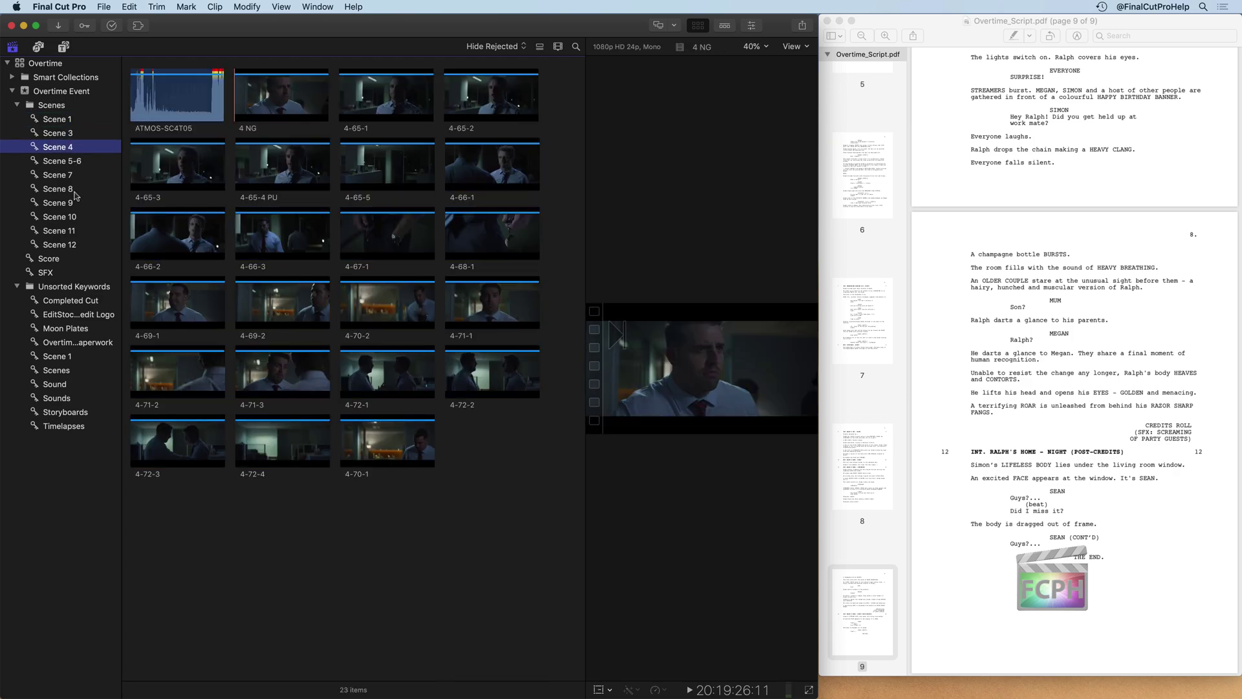
left_click(18, 286)
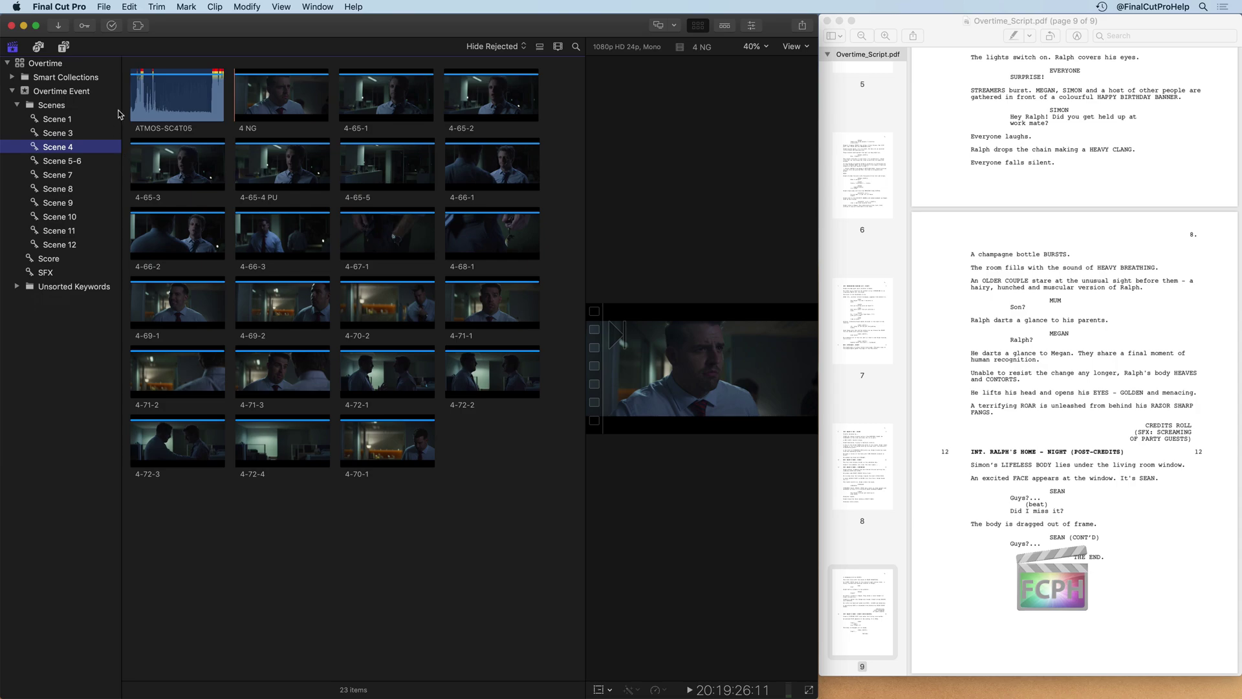
left_click(77, 120)
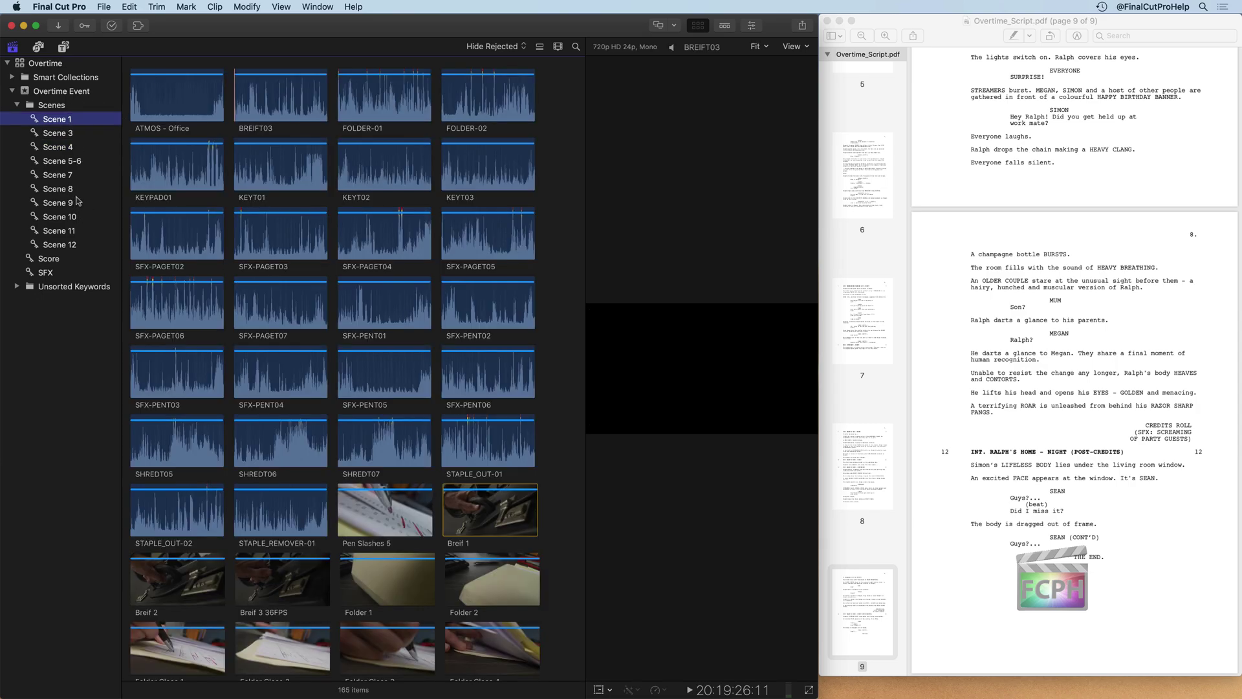
left_click(82, 163)
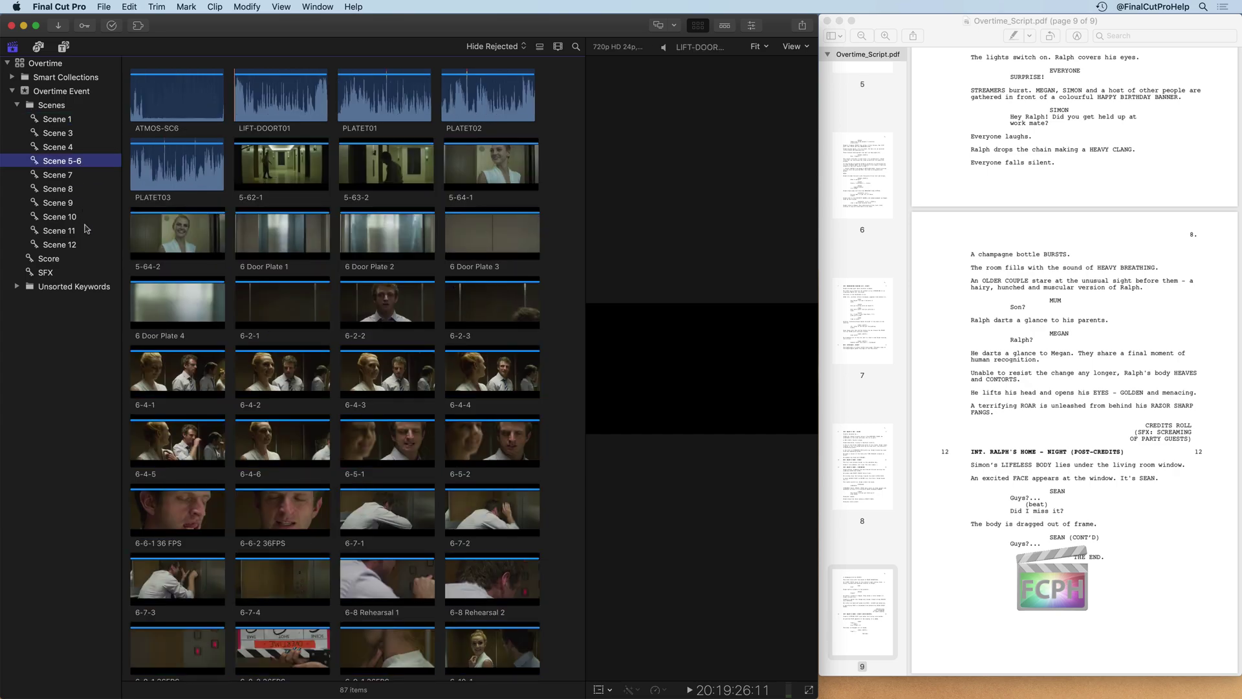
left_click(75, 106)
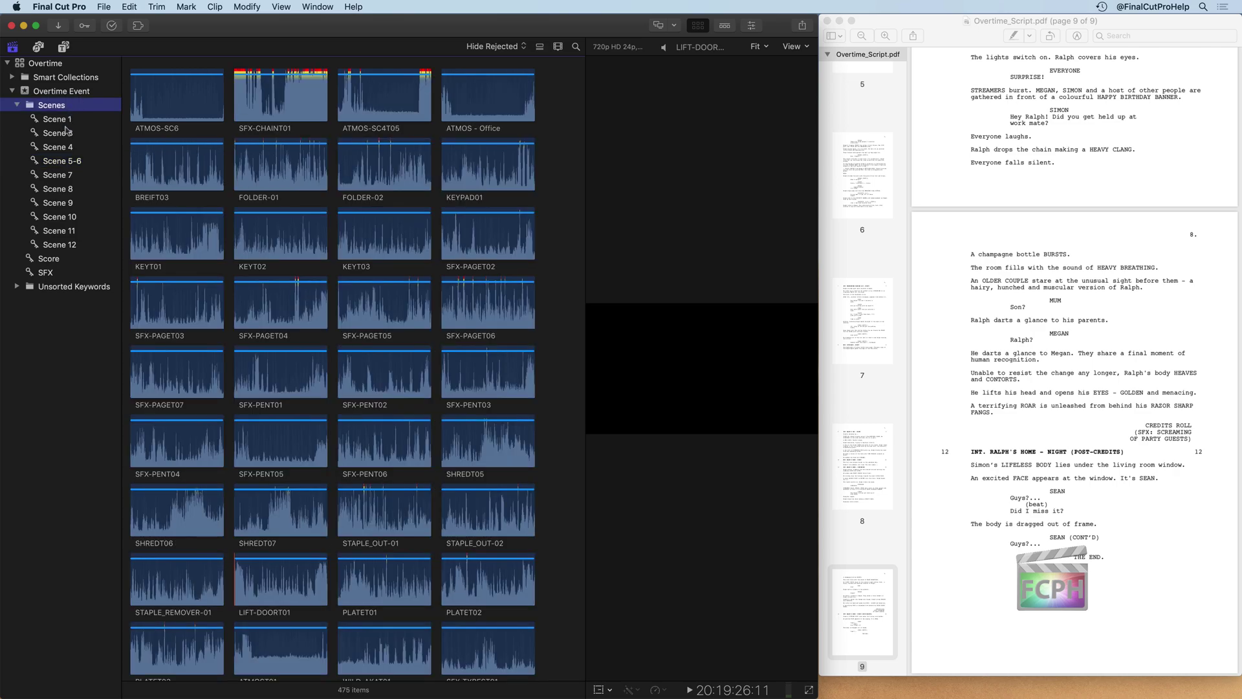
- Show the Scene 8 keyword collection's 63 Driving clips beside the script
left_click(80, 191)
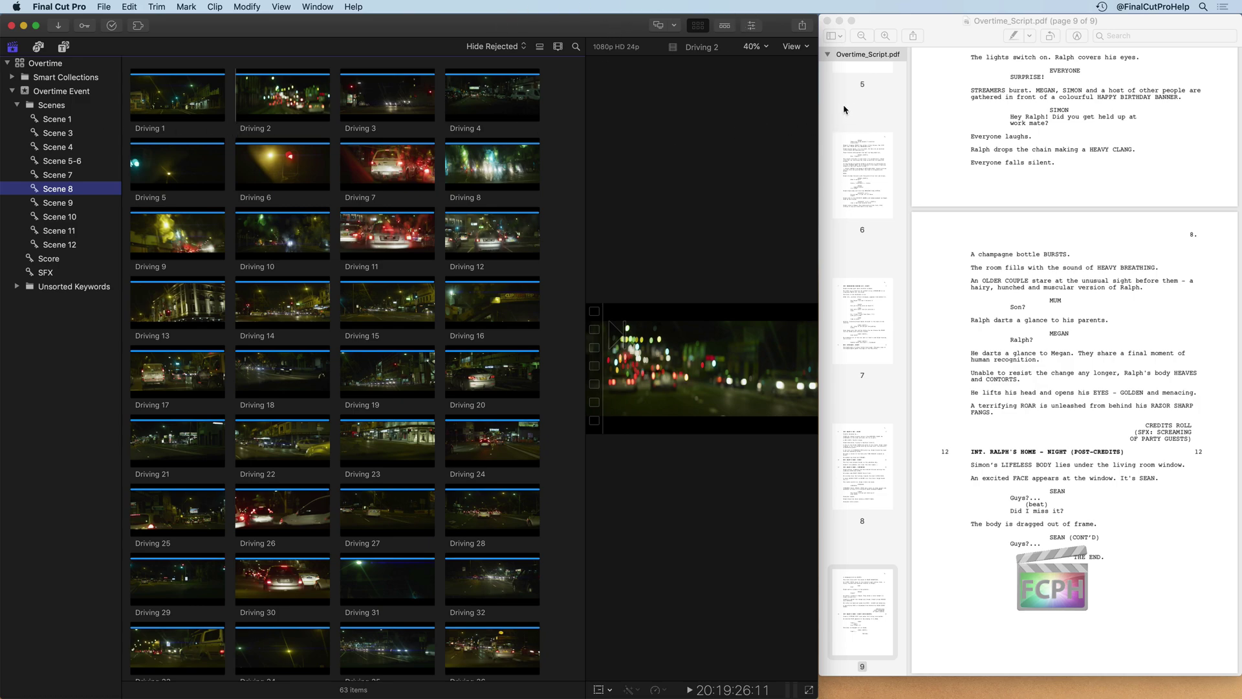
mouse_move(816, 14)
left_mouse_down()
mouse_move(898, 13)
mouse_move(808, 8)
mouse_move(817, 13)
left_mouse_up()
left_click(634, 274)
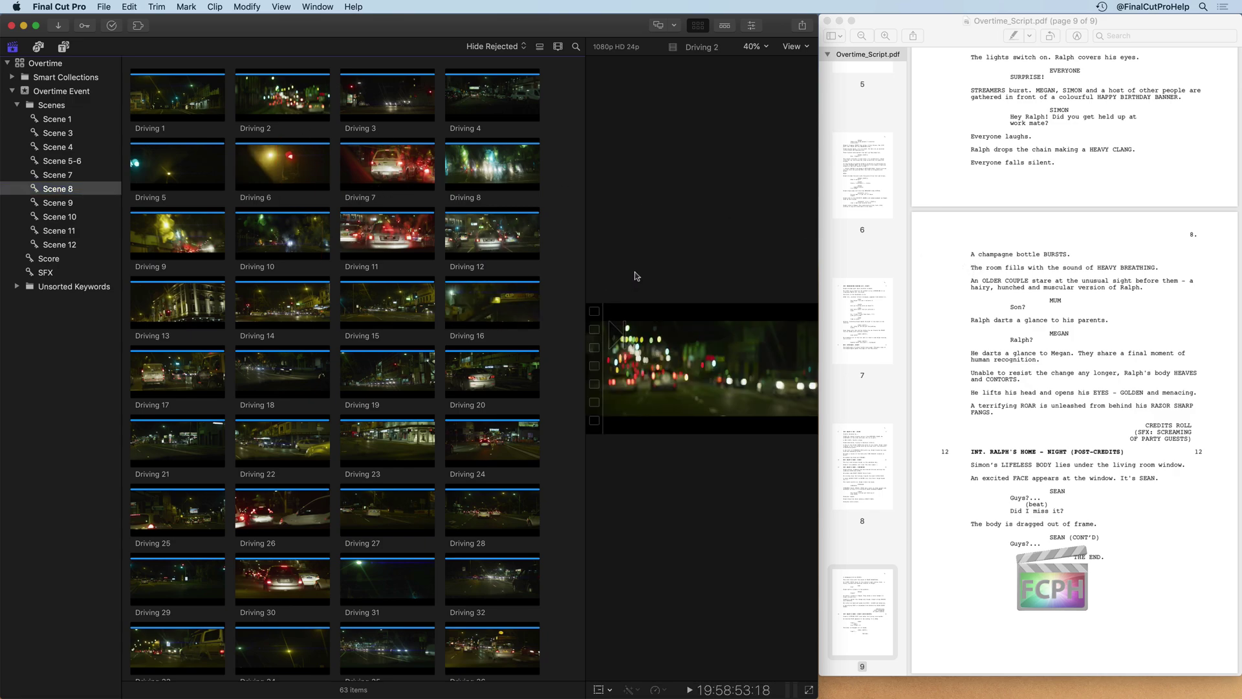
- Scroll the Overtime script in Preview back to its title page, page 1 of 9
left_click(953, 123)
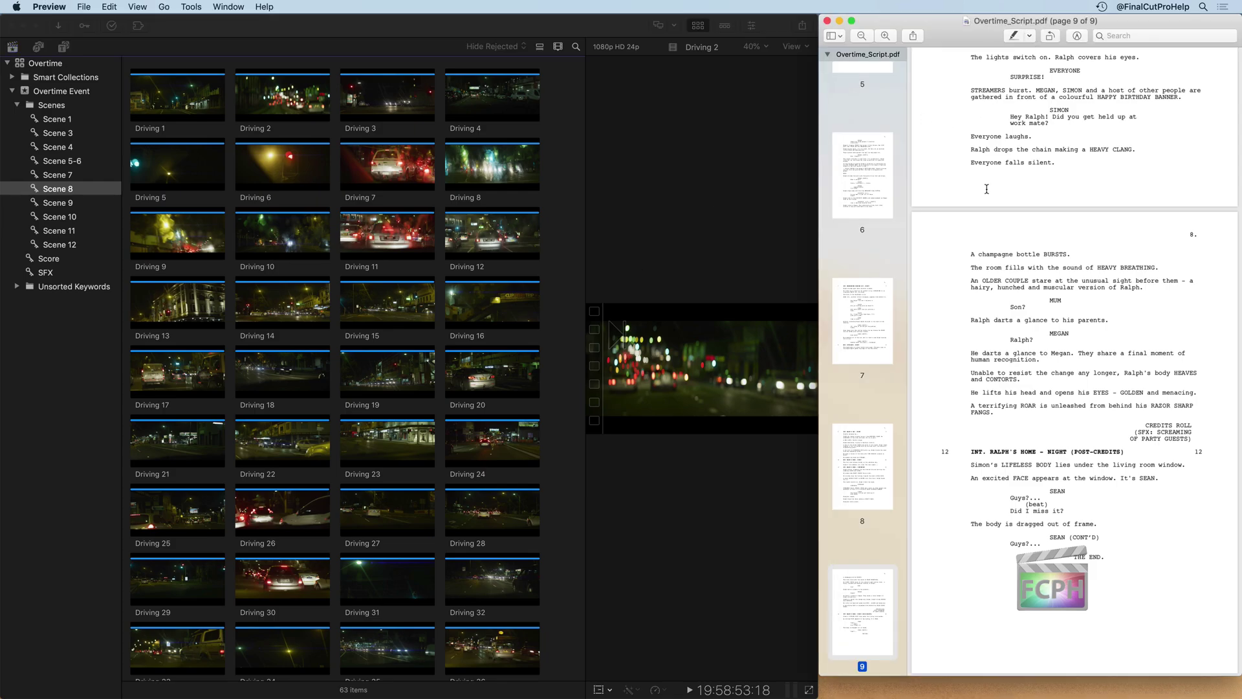
scroll(1005, 301, "up", 20)
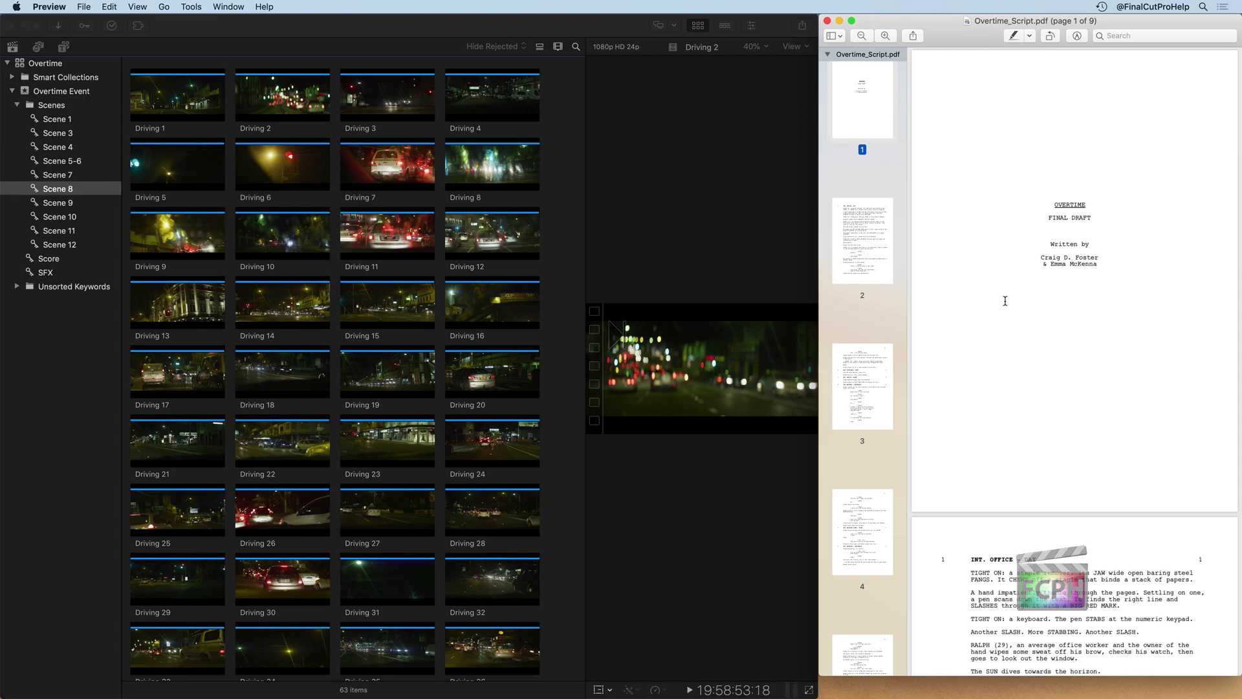
left_click(553, 30)
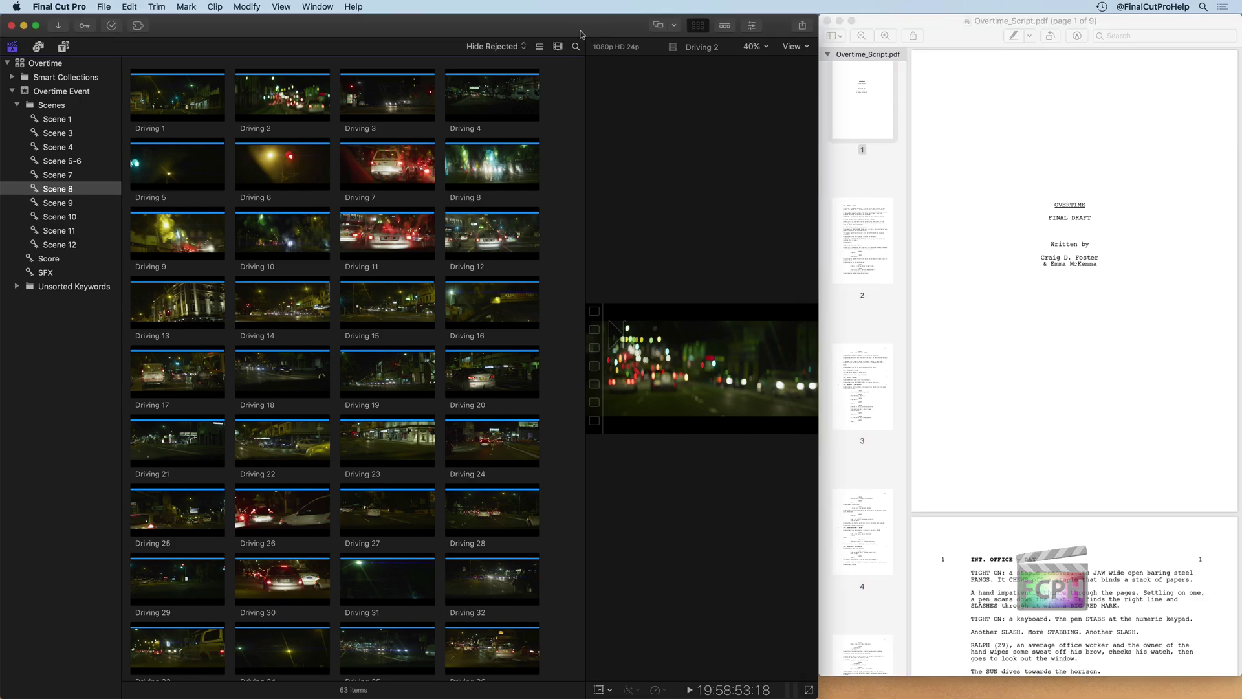